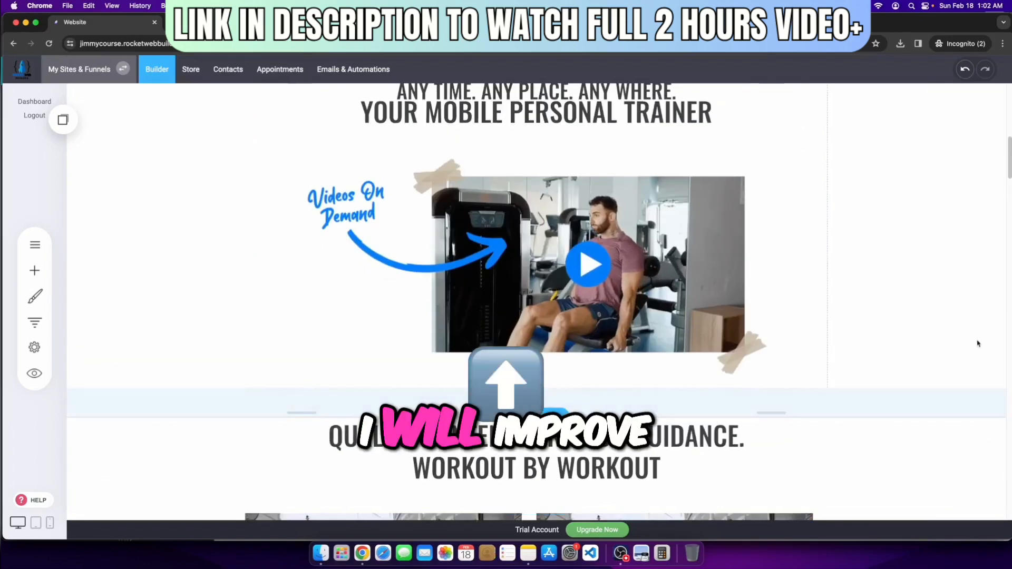
Step: Replace the second boxing-gym image under the "Quality content for your guidance" heading with the GIF of the woman seated on a mat
scroll(966, 364, up, 10)
scroll(691, 359, down, 6)
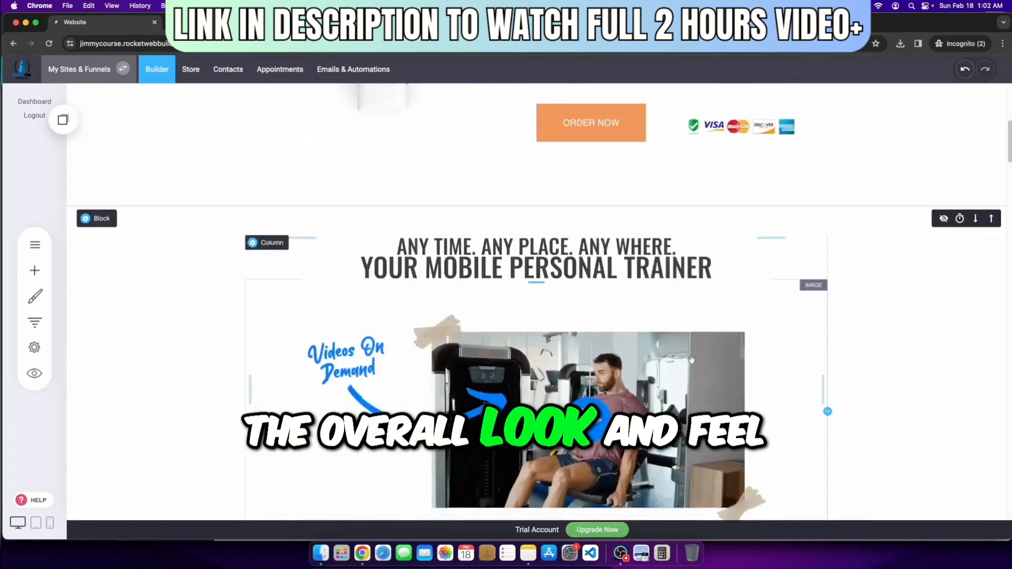
scroll(691, 359, down, 12)
scroll(536, 333, up, 4)
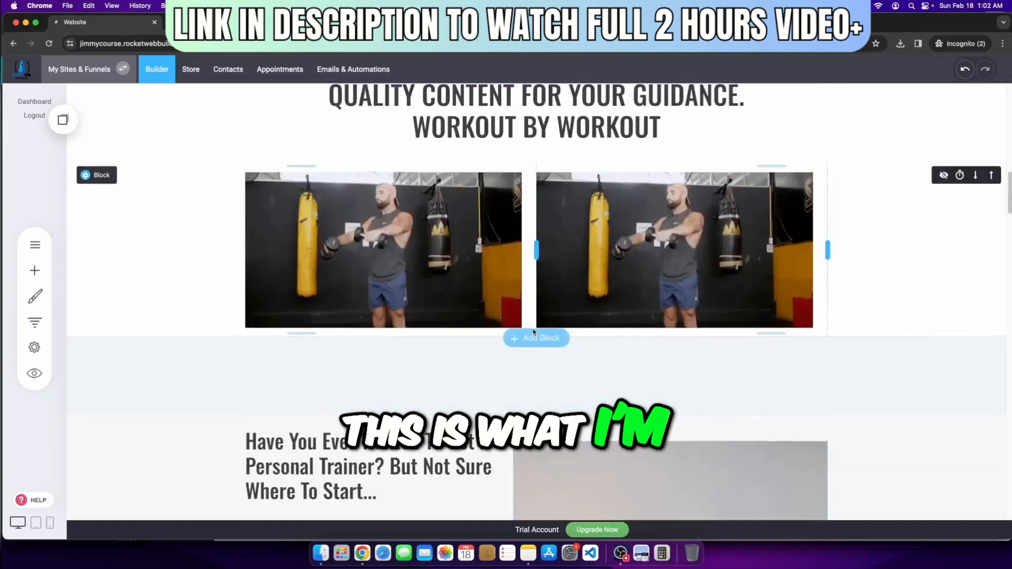
scroll(536, 333, up, 4)
scroll(469, 259, down, 2)
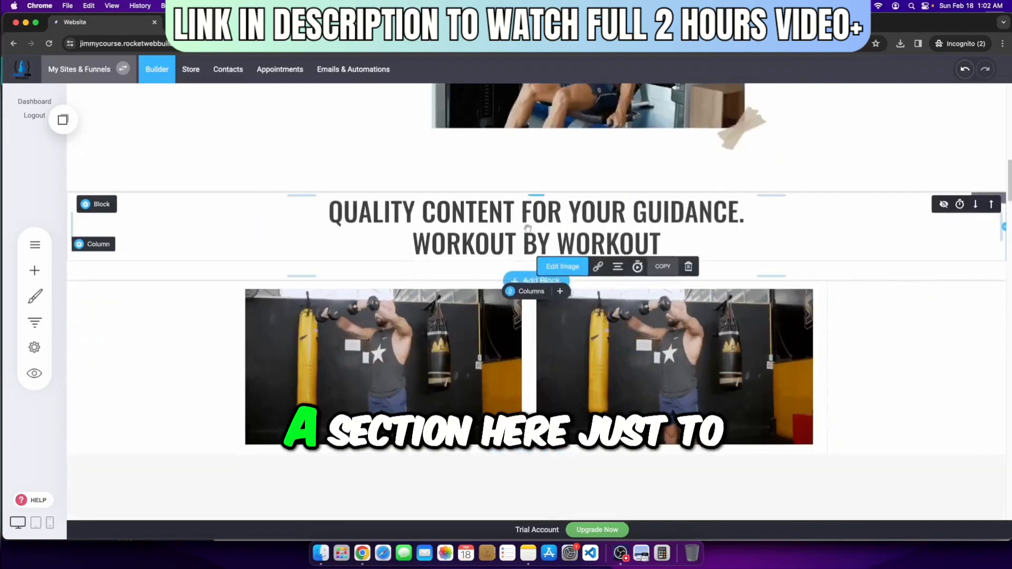
click(565, 266)
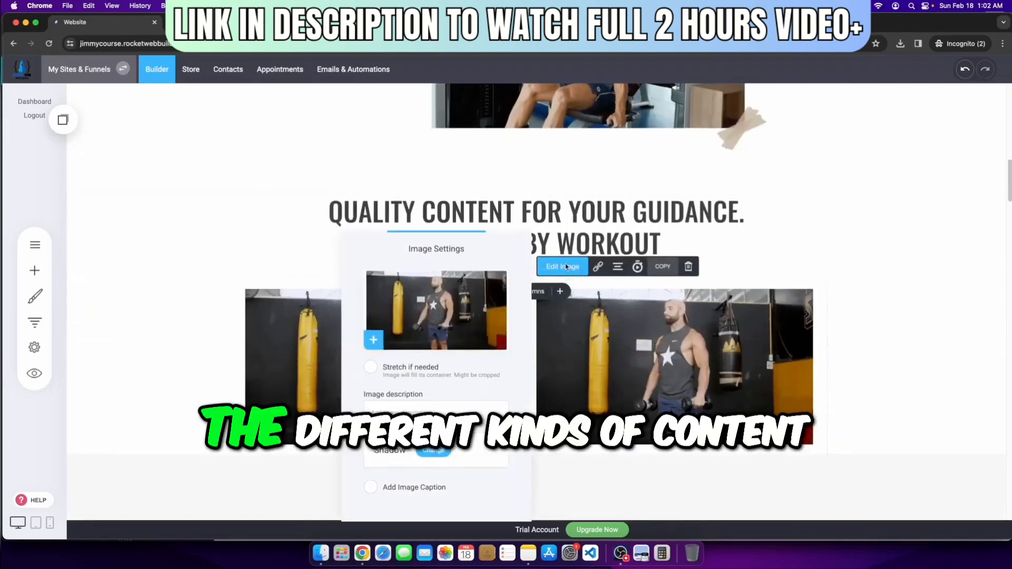
click(452, 316)
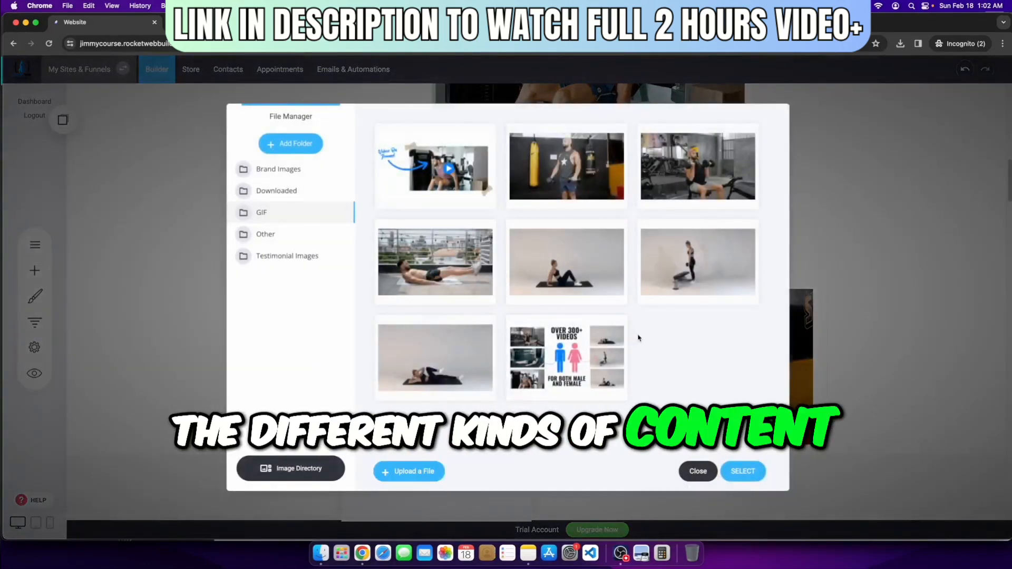
click(567, 261)
click(745, 472)
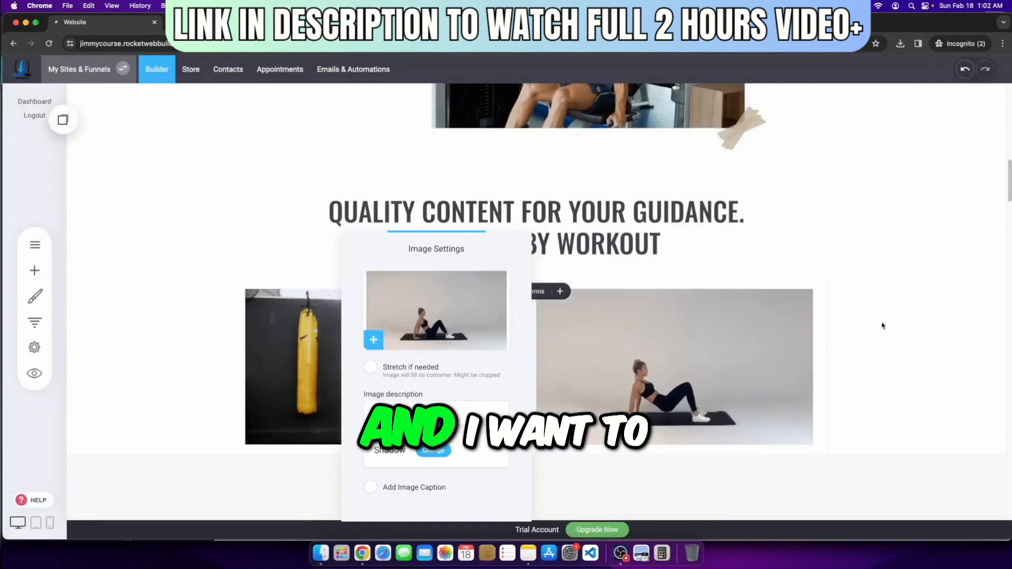
click(882, 330)
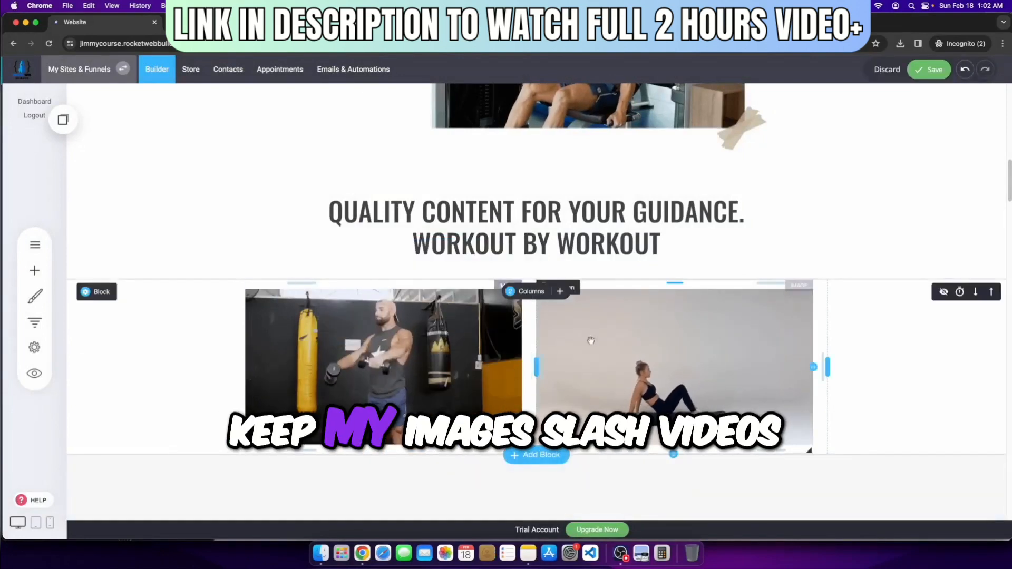
Step: Copy the boxing-gym image and place one copy below the existing image in each of the two columns
click(340, 345)
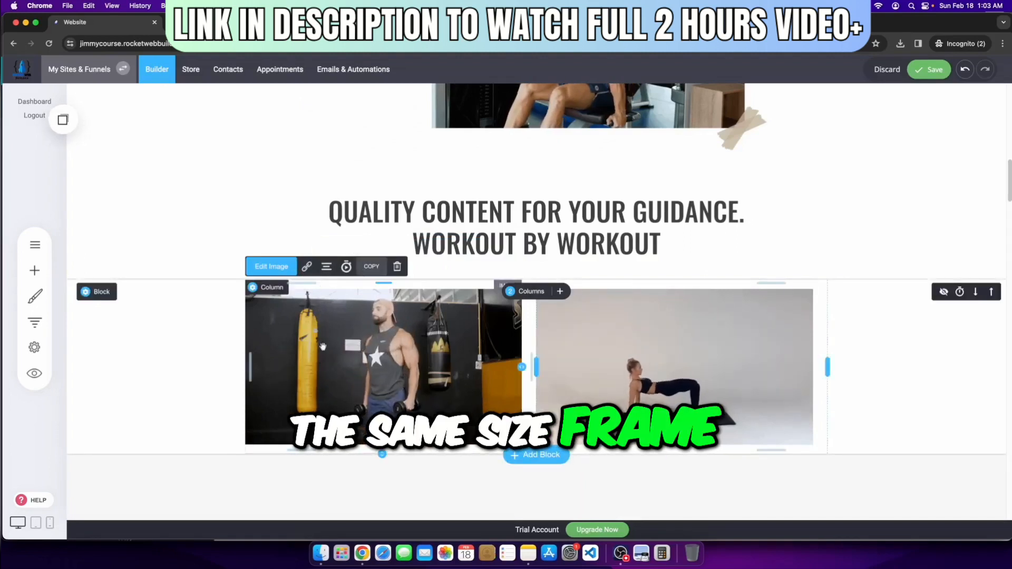
click(64, 123)
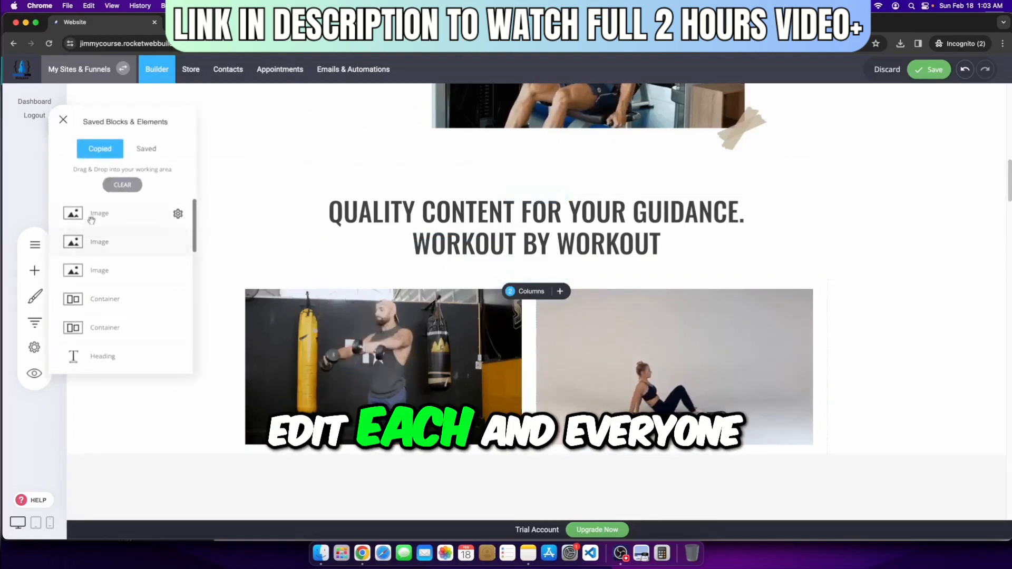
drag(92, 218, 421, 451)
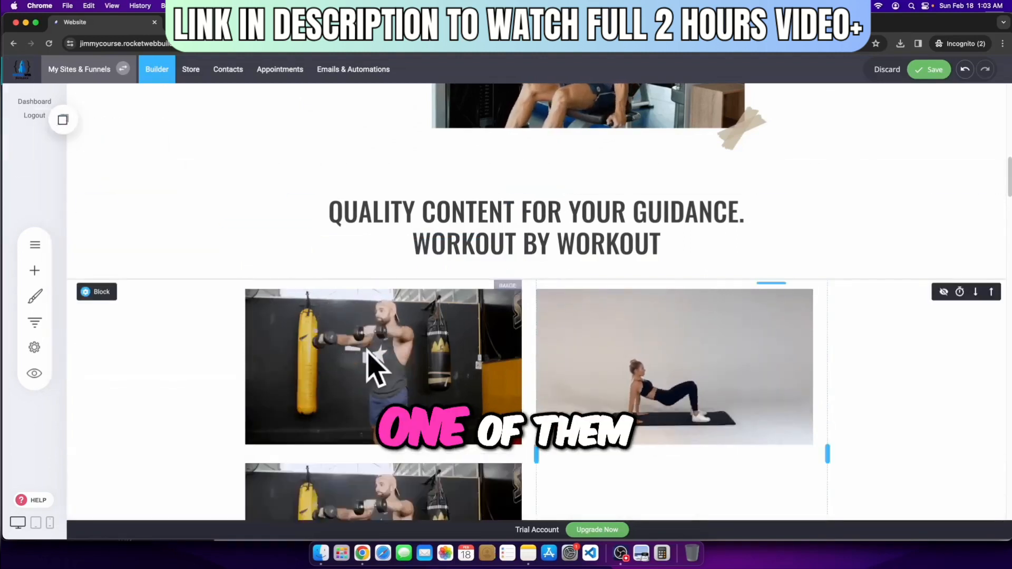
scroll(373, 361, down, 4)
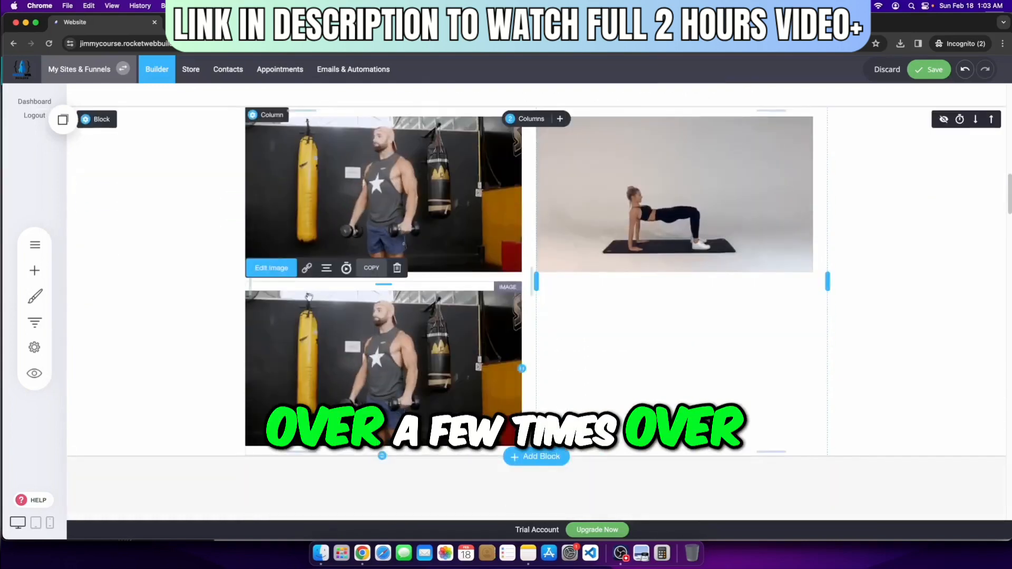
click(63, 120)
drag(98, 216, 685, 345)
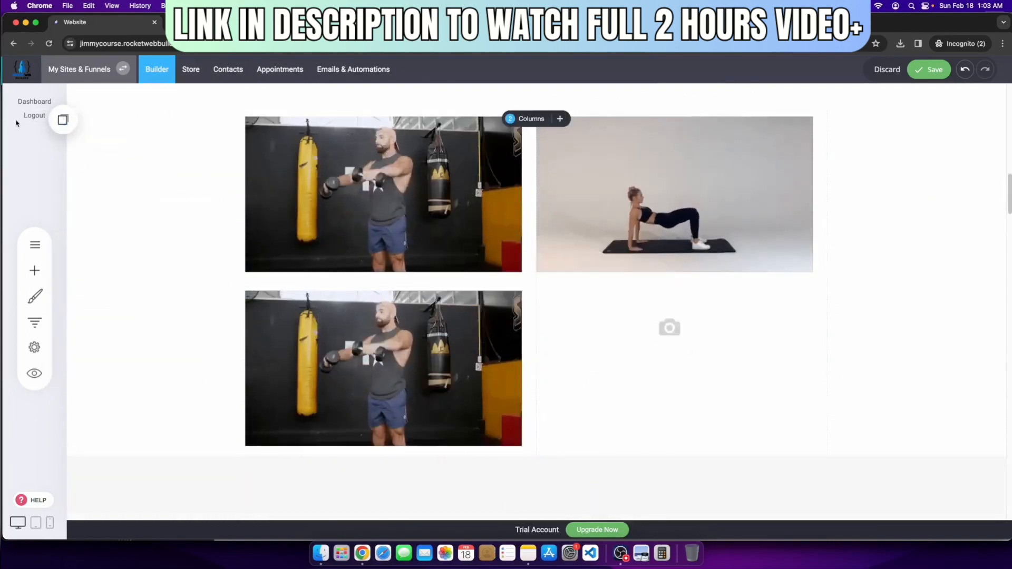
Step: Add a third row of images by placing another copy of the boxing-gym image in each column
click(62, 119)
drag(119, 238, 369, 458)
click(63, 119)
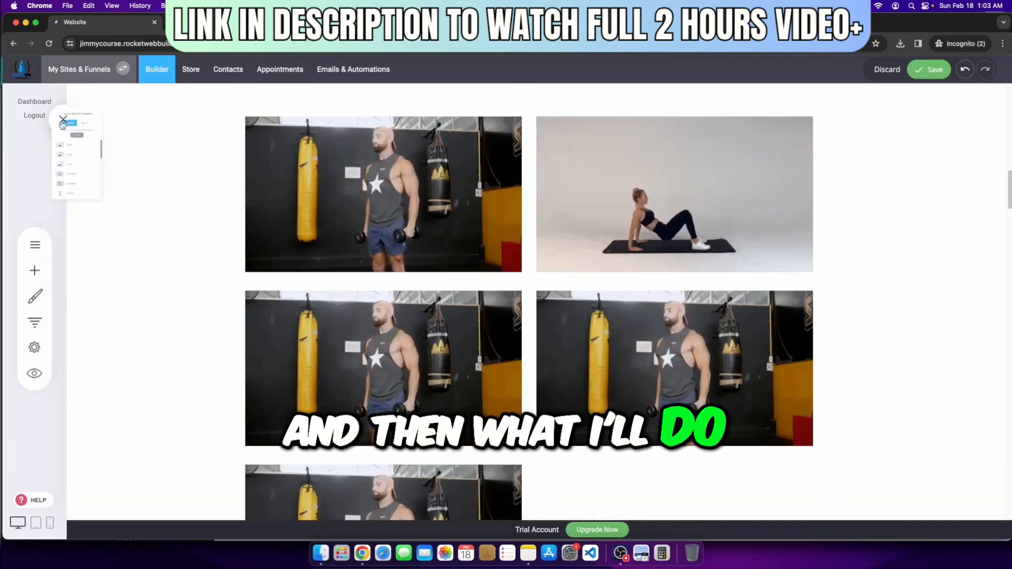
drag(105, 226, 677, 491)
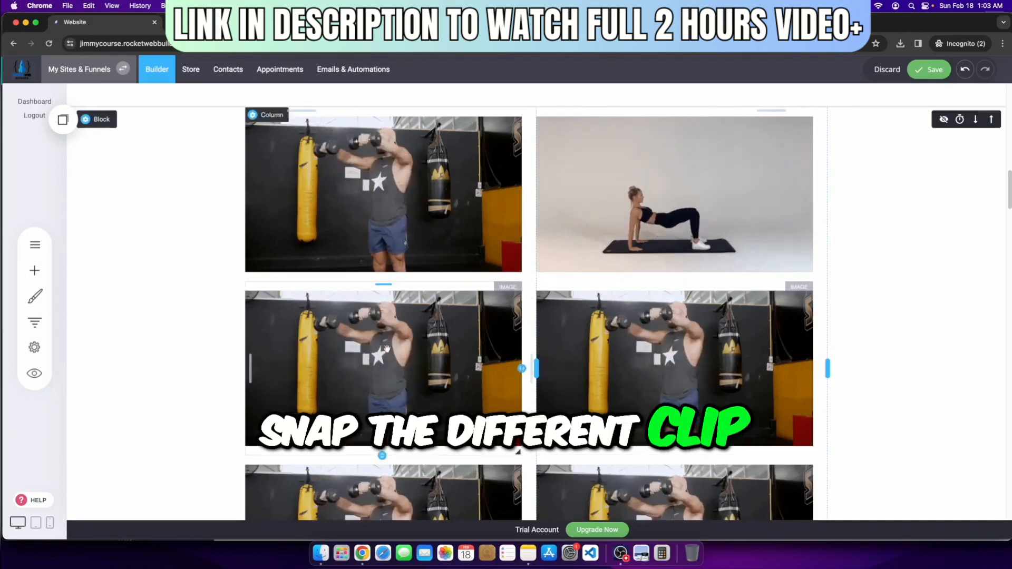
Step: Replace the second image in the first column with the GIF of the woman lying on a mat doing crunches
click(279, 253)
click(257, 270)
click(555, 279)
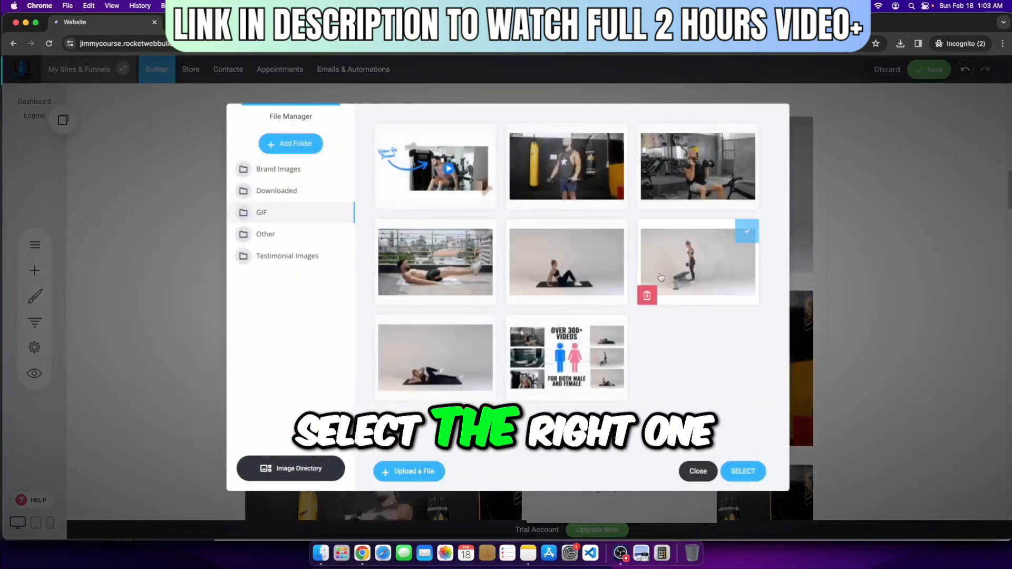
click(743, 471)
click(856, 408)
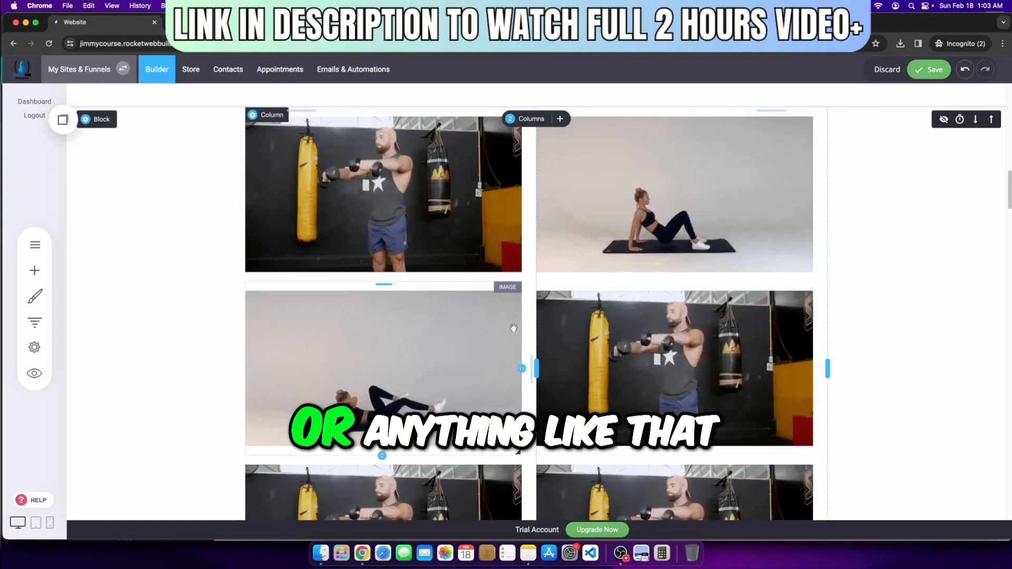
Step: Replace the second image in the second column with the GIF of the man doing leg raises on a rooftop
click(647, 349)
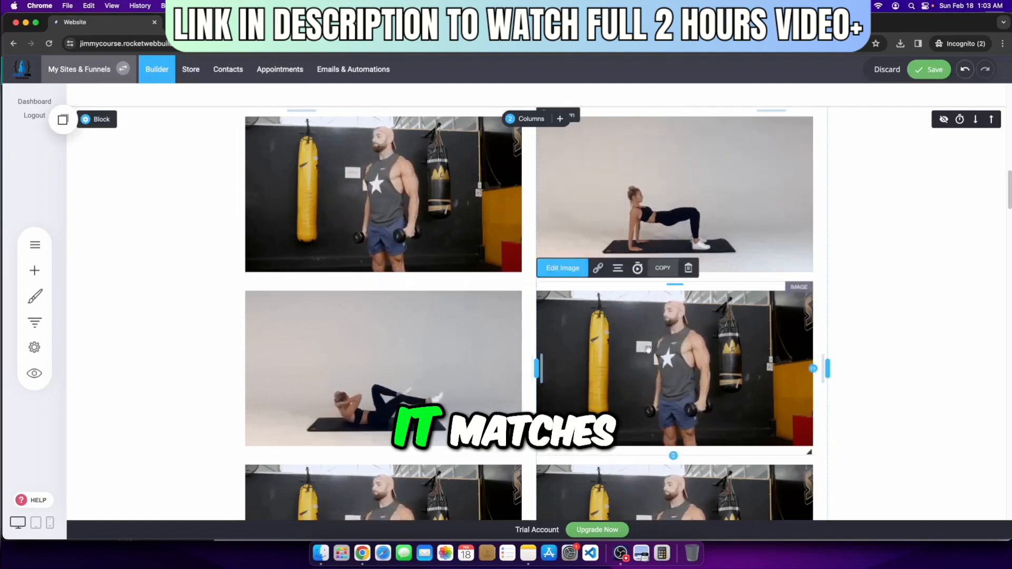
click(563, 268)
click(428, 296)
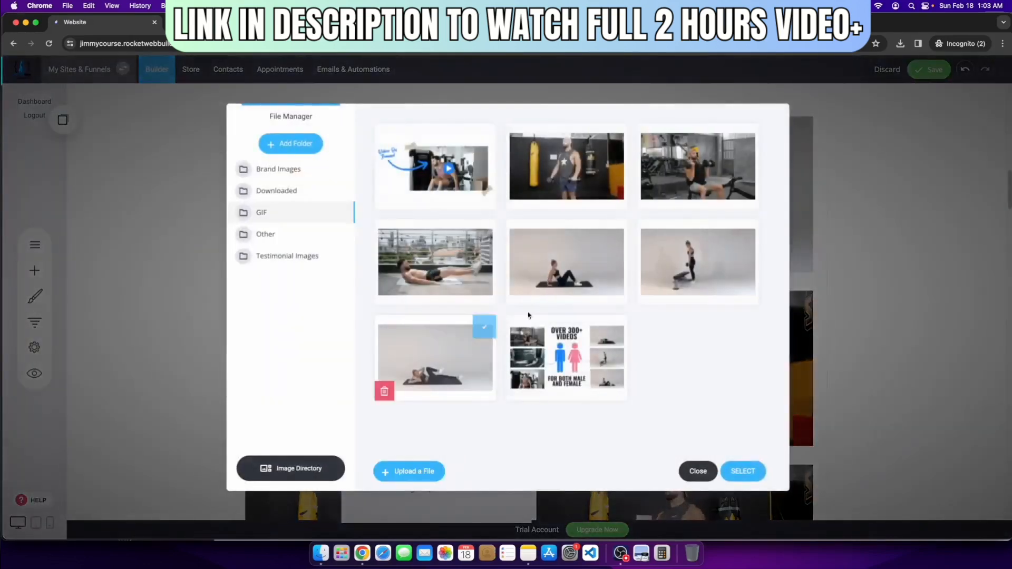
click(742, 471)
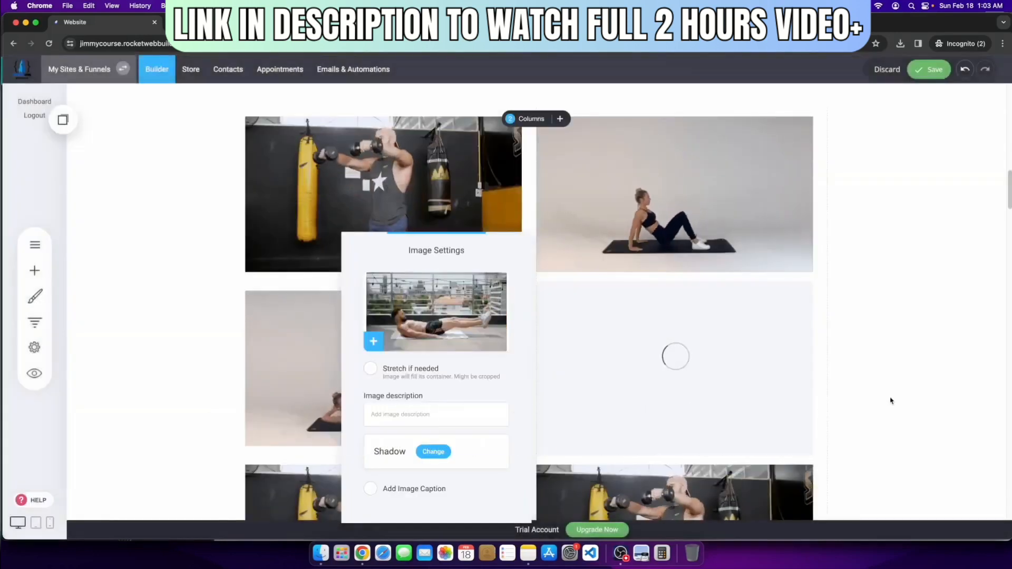
click(889, 391)
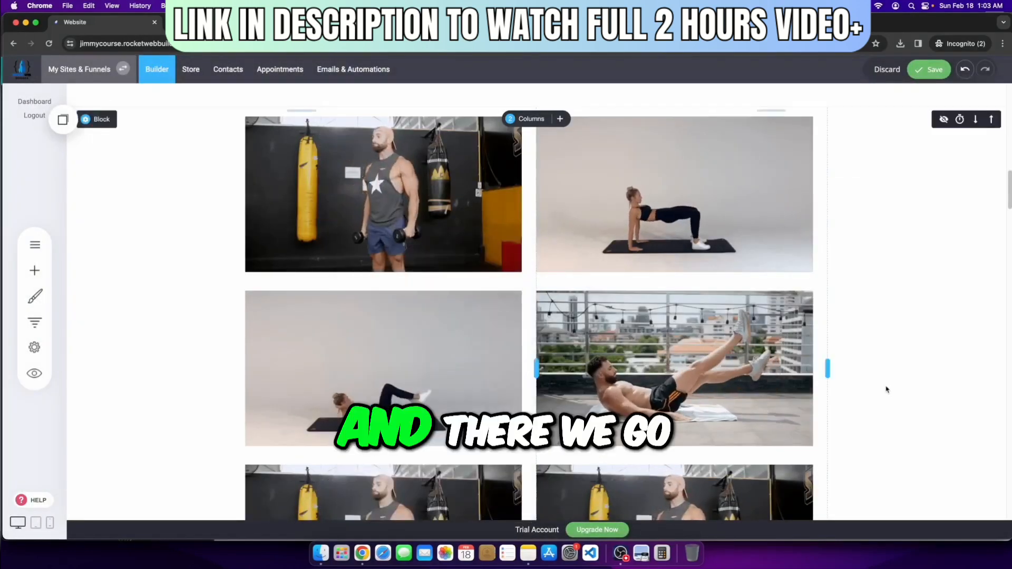
Step: Replace the third image in the first column with the GIF of the man lifting dumbbells on a gym bench
scroll(885, 397, down, 3)
click(373, 415)
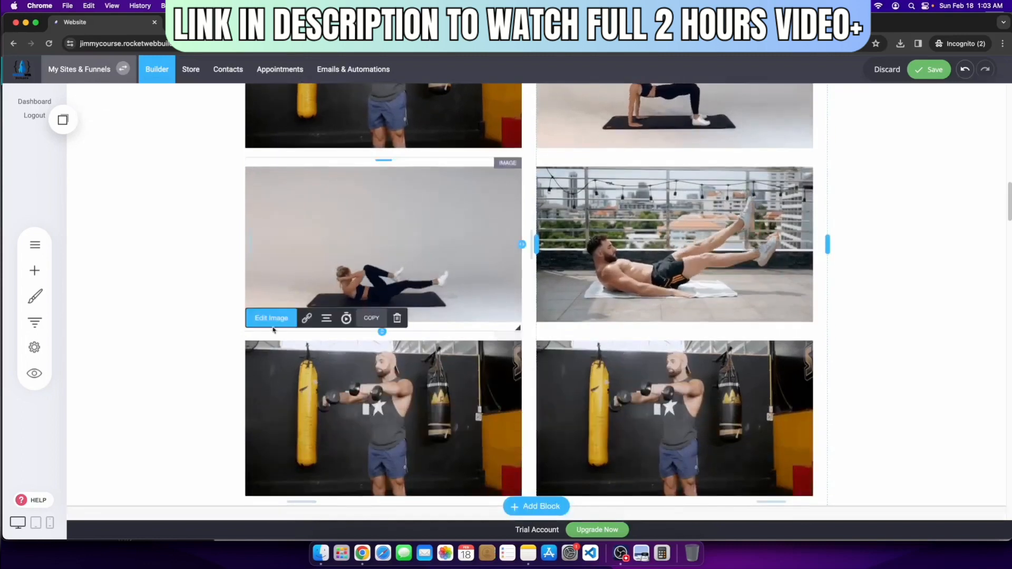
click(266, 316)
click(597, 296)
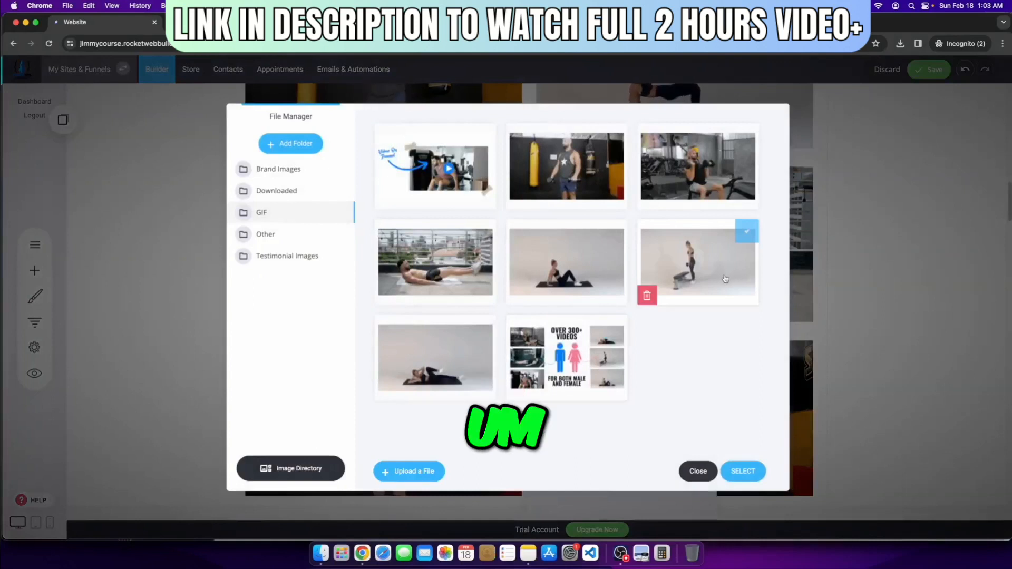
click(701, 168)
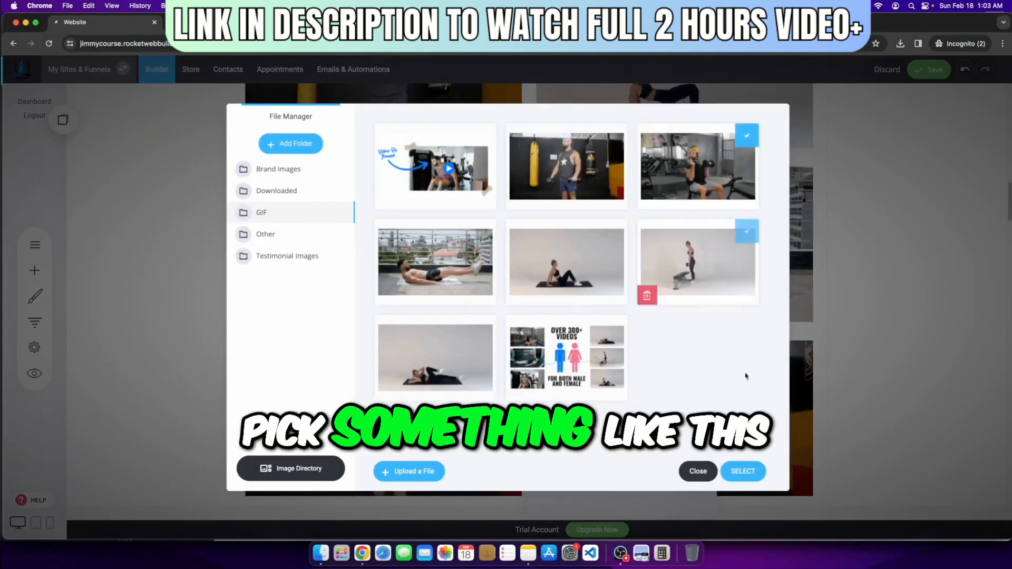
click(745, 474)
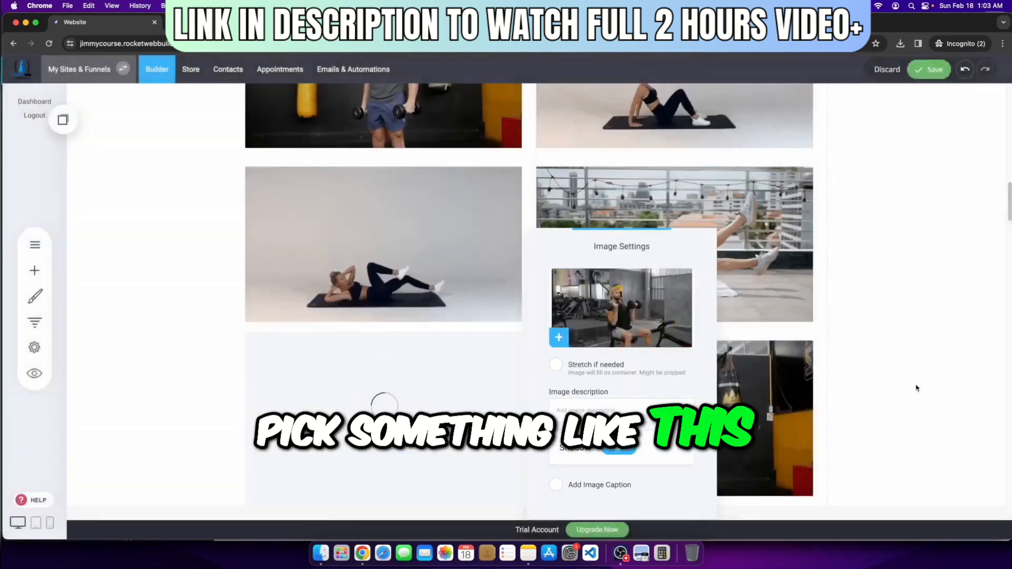
click(917, 388)
Step: Replace the third image in the second column with the GIF of the woman standing at a workout bench
click(640, 381)
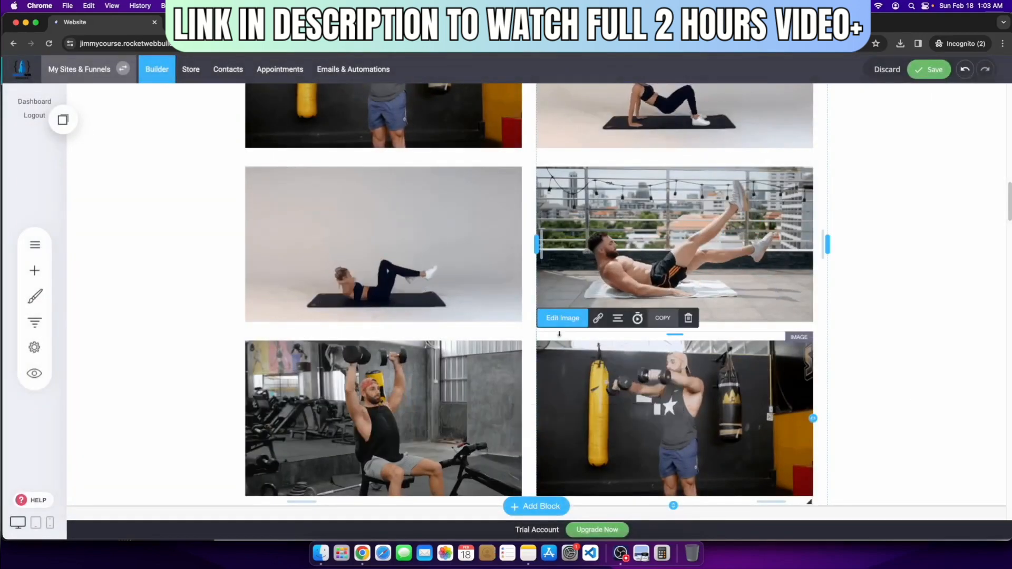
click(560, 315)
click(463, 336)
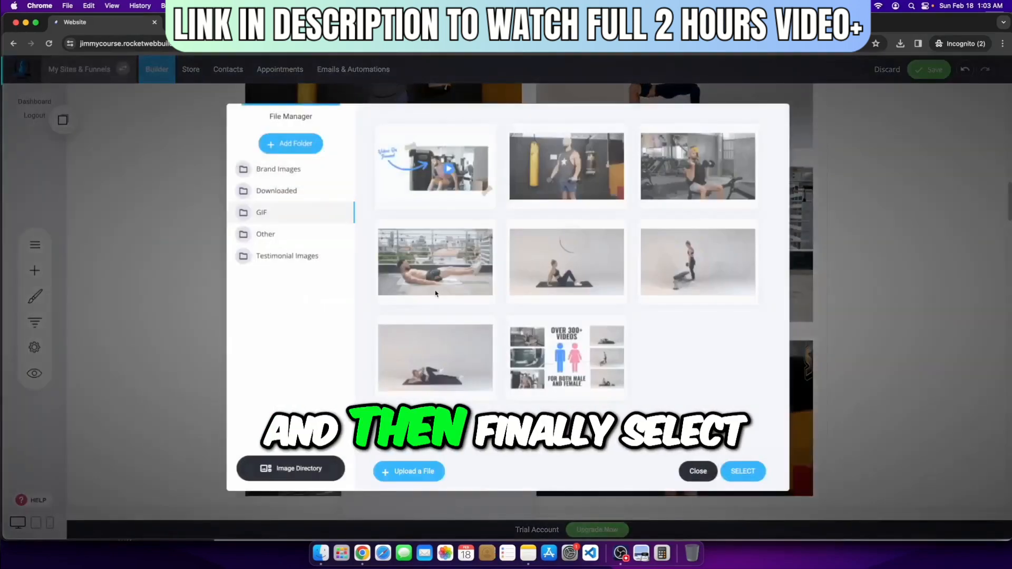
click(456, 354)
click(695, 275)
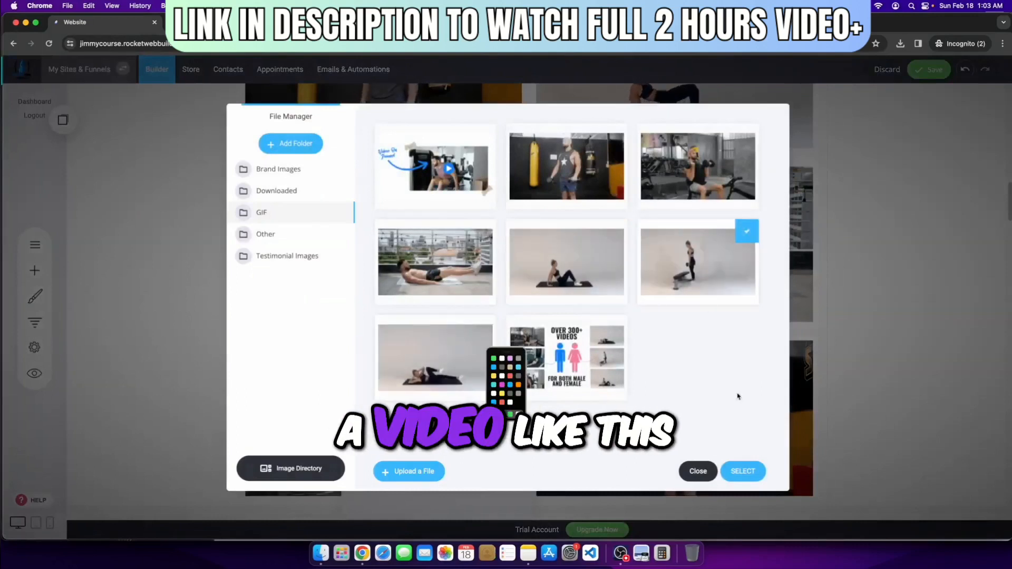
click(738, 465)
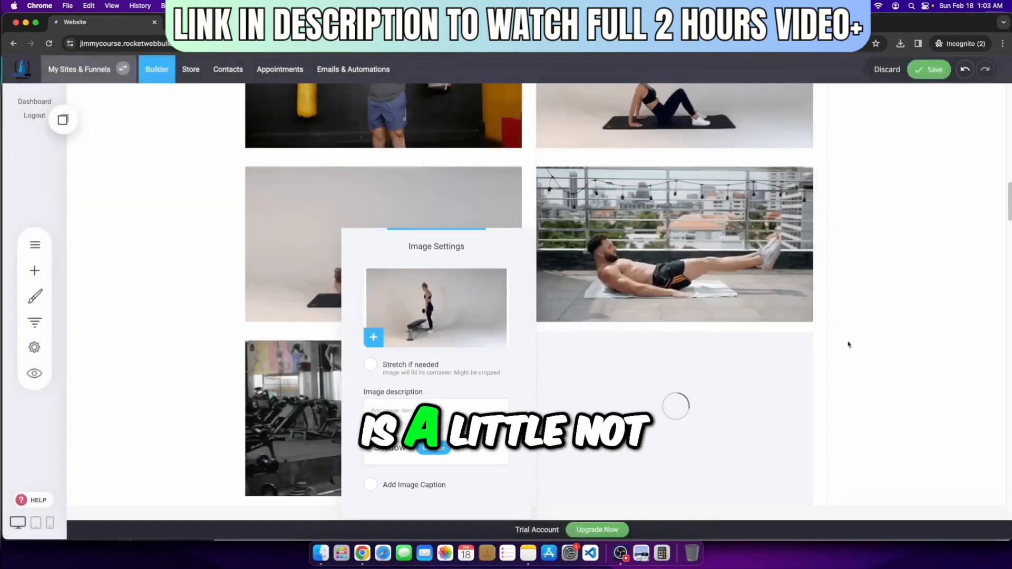
click(870, 345)
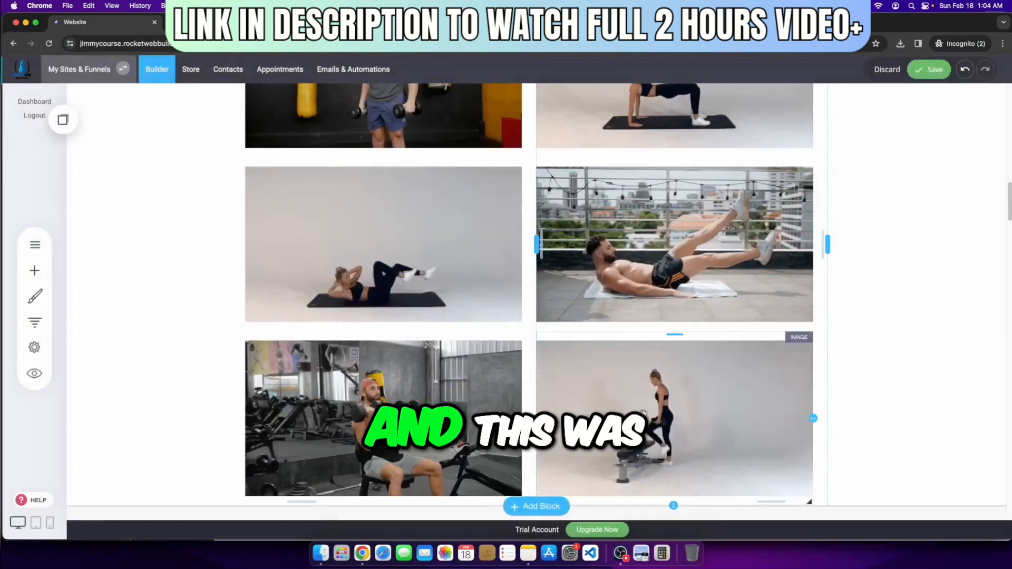
scroll(520, 399, up, 2)
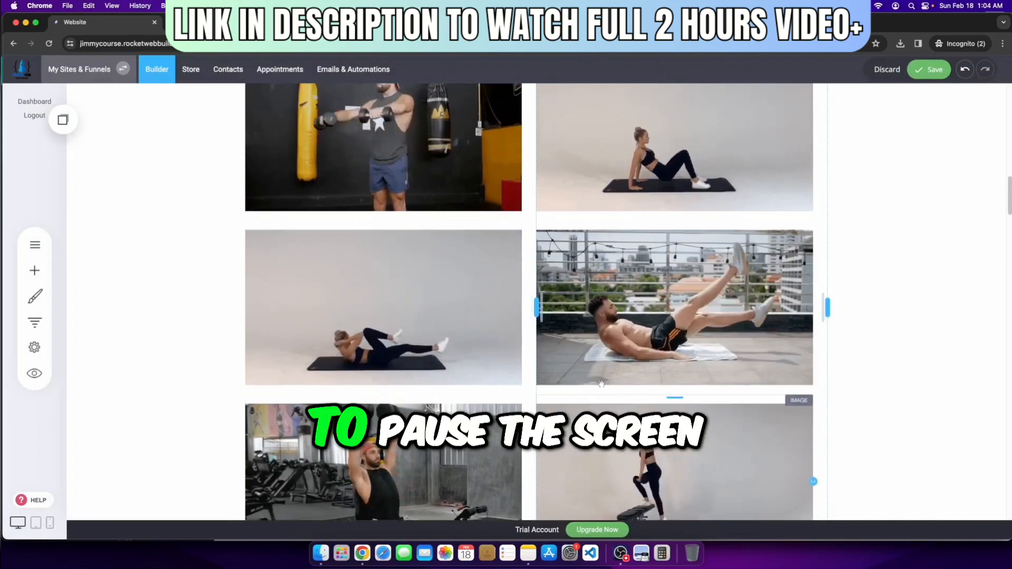
scroll(765, 387, down, 2)
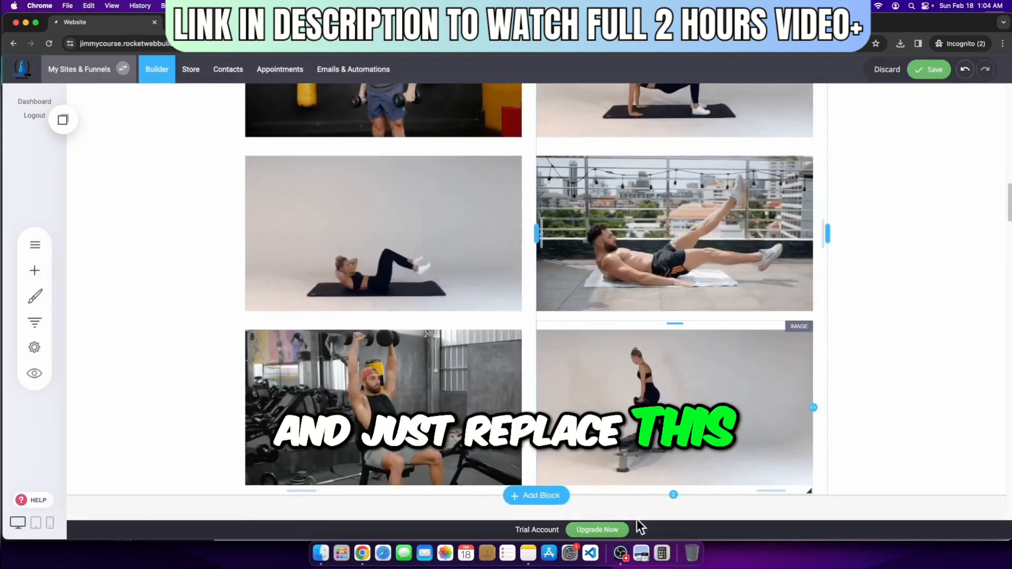
click(626, 558)
click(679, 359)
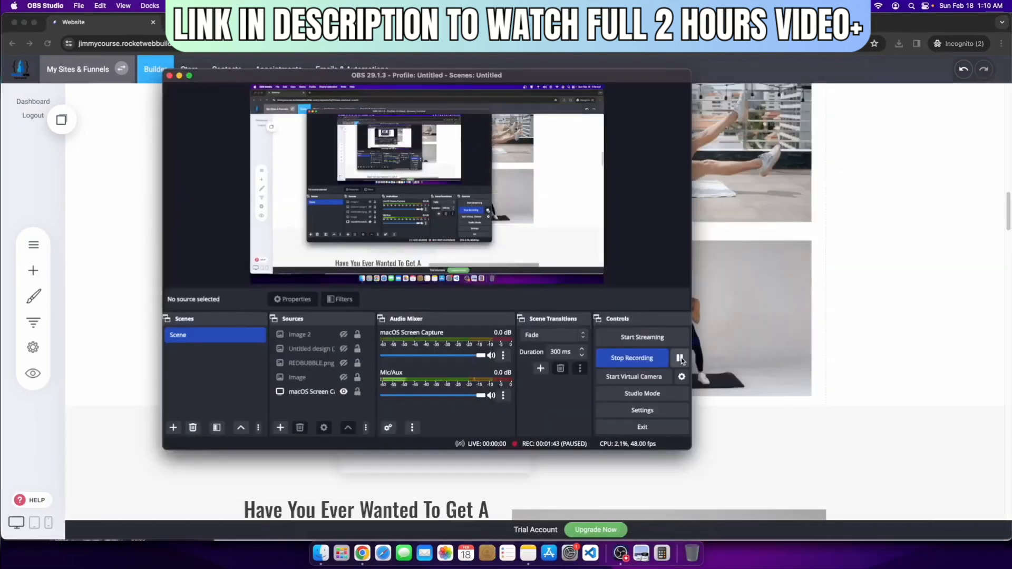
click(862, 323)
click(840, 332)
Step: Review the two-column grid of workout clips below the "Quality content for your guidance" heading
scroll(591, 373, up, 4)
scroll(591, 373, down, 3)
scroll(592, 373, up, 6)
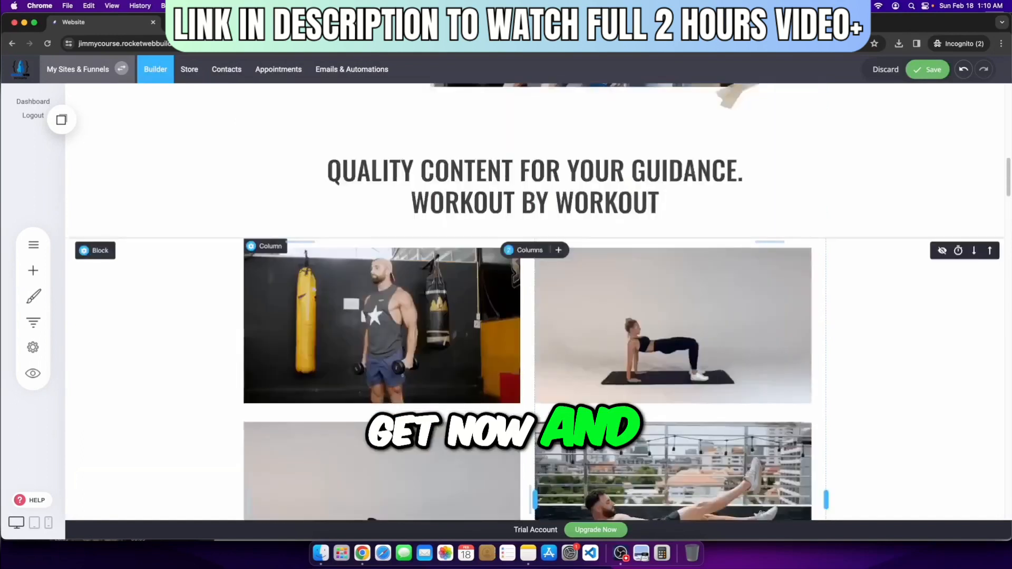
scroll(503, 429, up, 2)
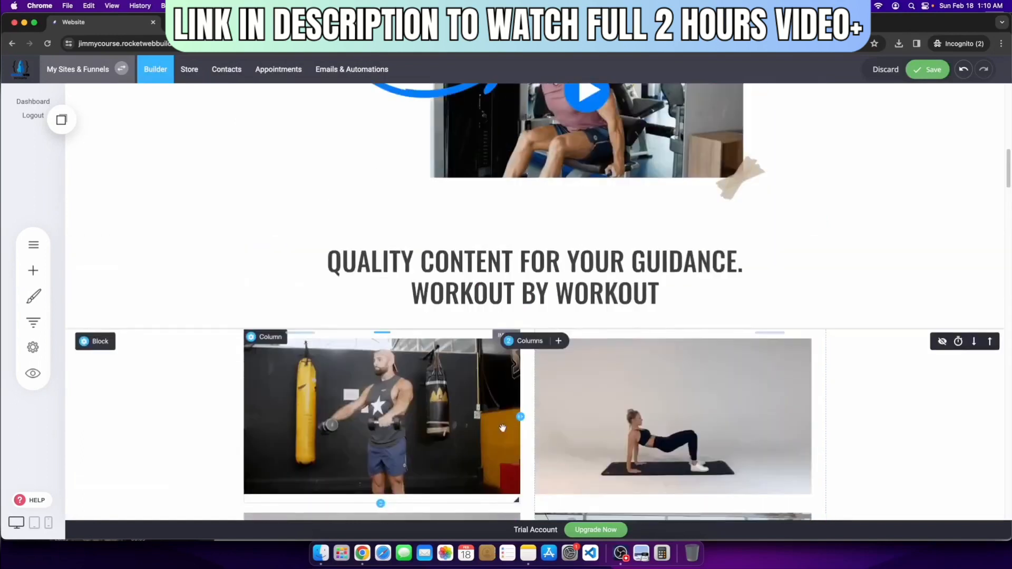
click(553, 299)
scroll(522, 337, down, 6)
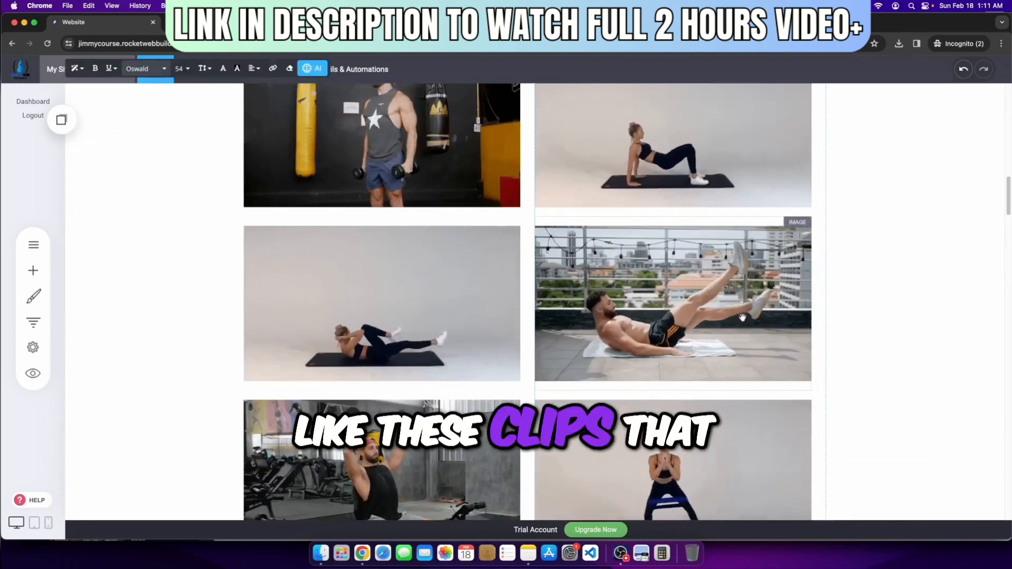
Step: Check how the workout clips in the grid look together with the heading and video section above them
scroll(606, 327, up, 6)
scroll(531, 375, down, 4)
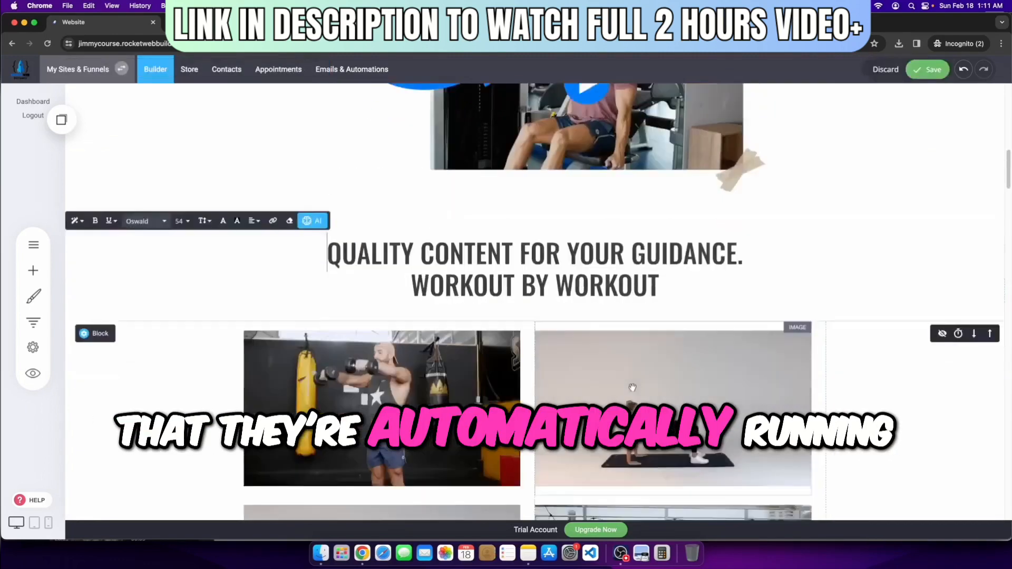
scroll(531, 376, down, 4)
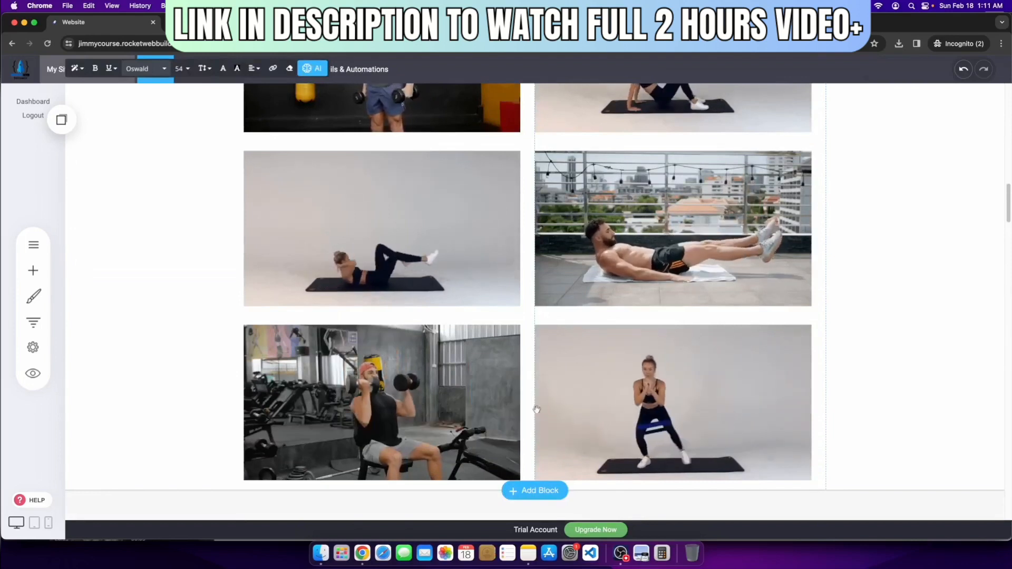
scroll(536, 410, up, 16)
scroll(536, 409, down, 8)
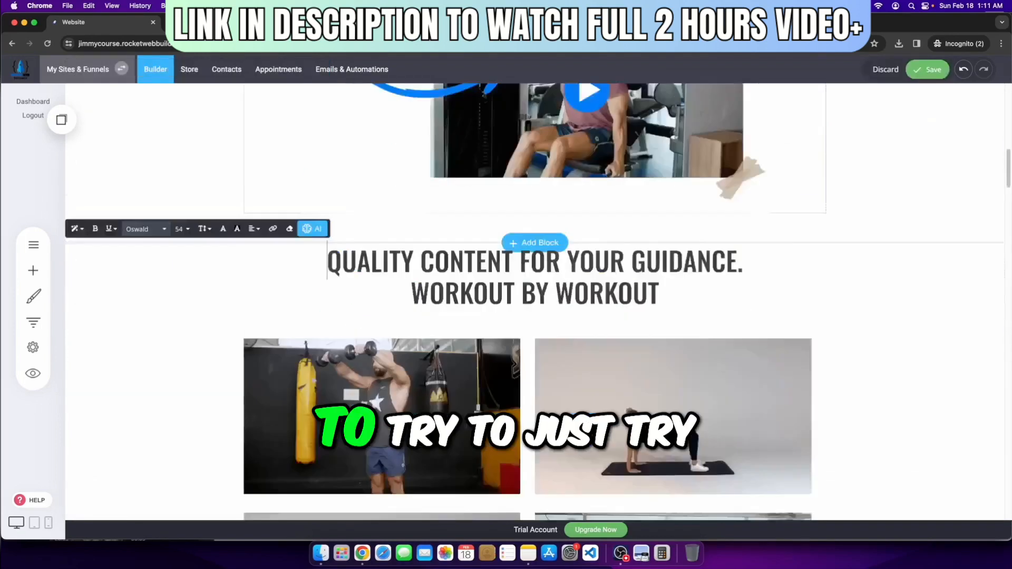
scroll(635, 357, down, 3)
click(656, 341)
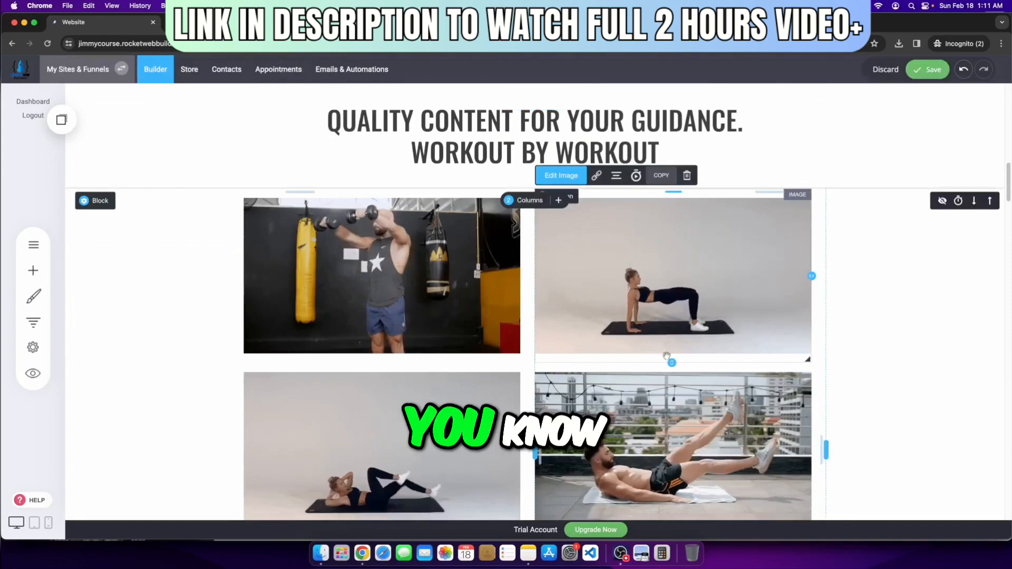
drag(671, 362, 671, 362)
scroll(917, 341, up, 2)
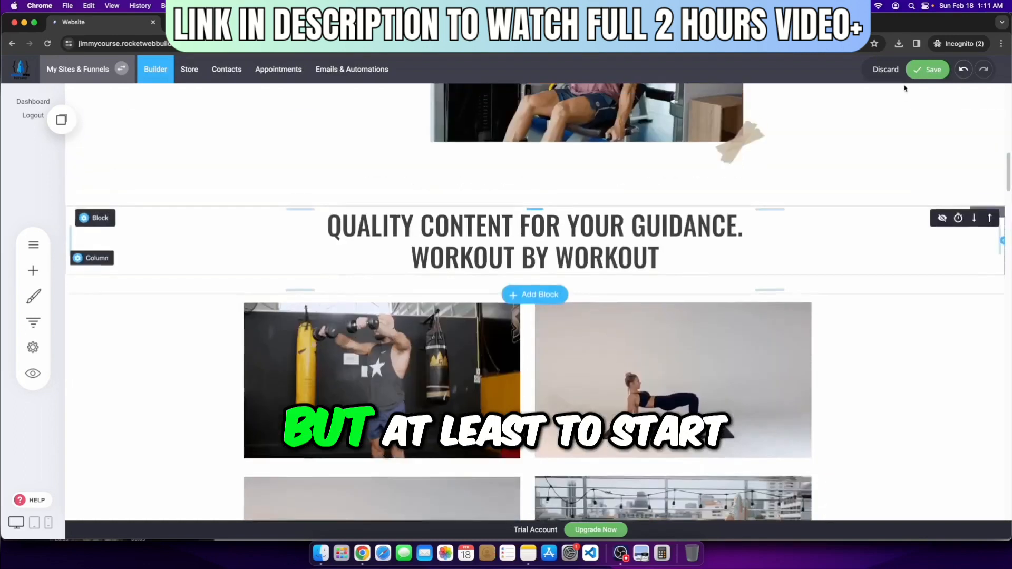
Step: Save the changes made to the sales page
click(930, 70)
scroll(779, 271, up, 6)
scroll(736, 293, up, 6)
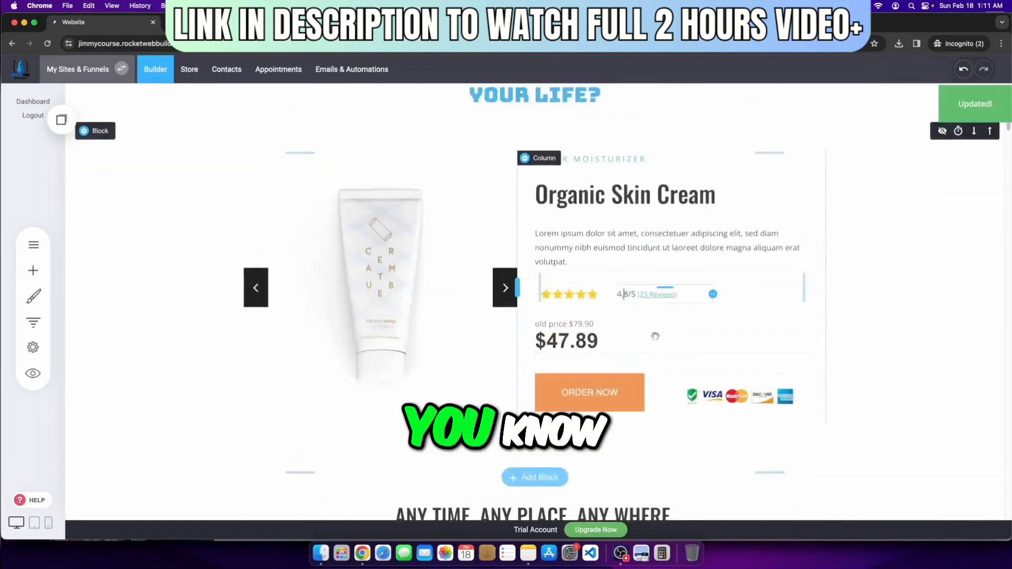
Step: Reduce the empty space between the "best shape of your life" headline and the Organic Skin Cream block, and save the page
scroll(736, 293, down, 6)
click(422, 198)
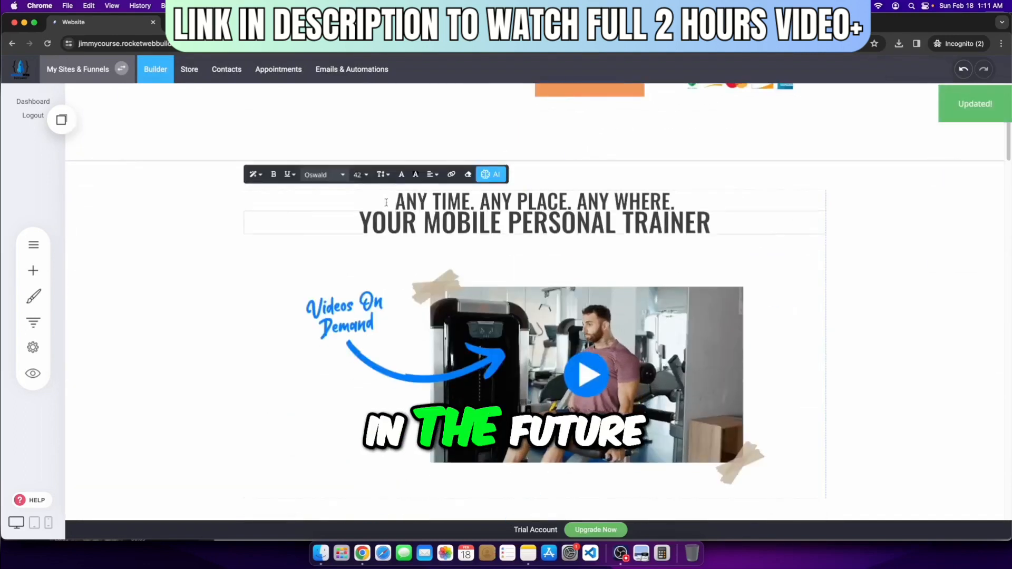
scroll(533, 300, up, 7)
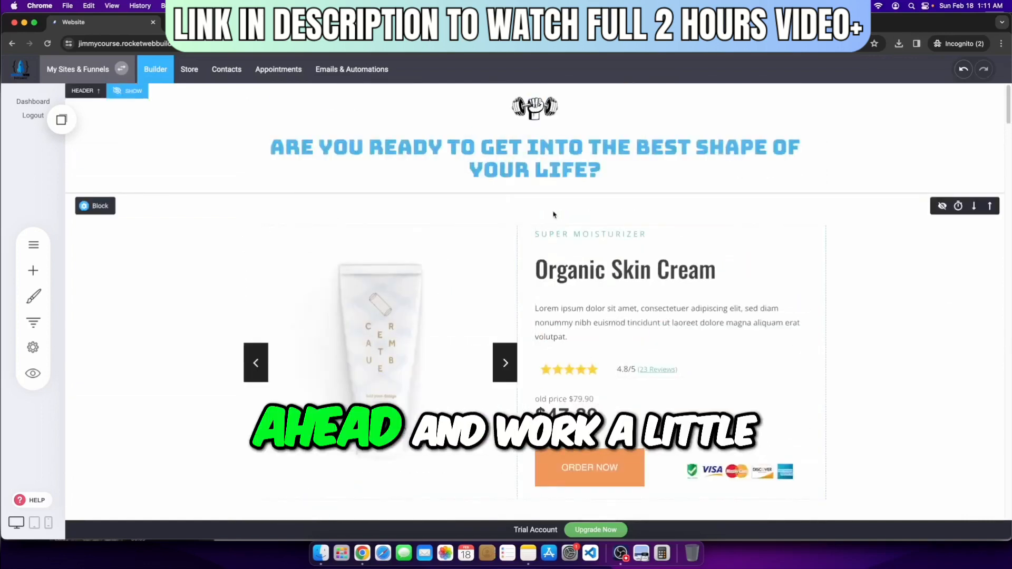
drag(541, 203, 541, 173)
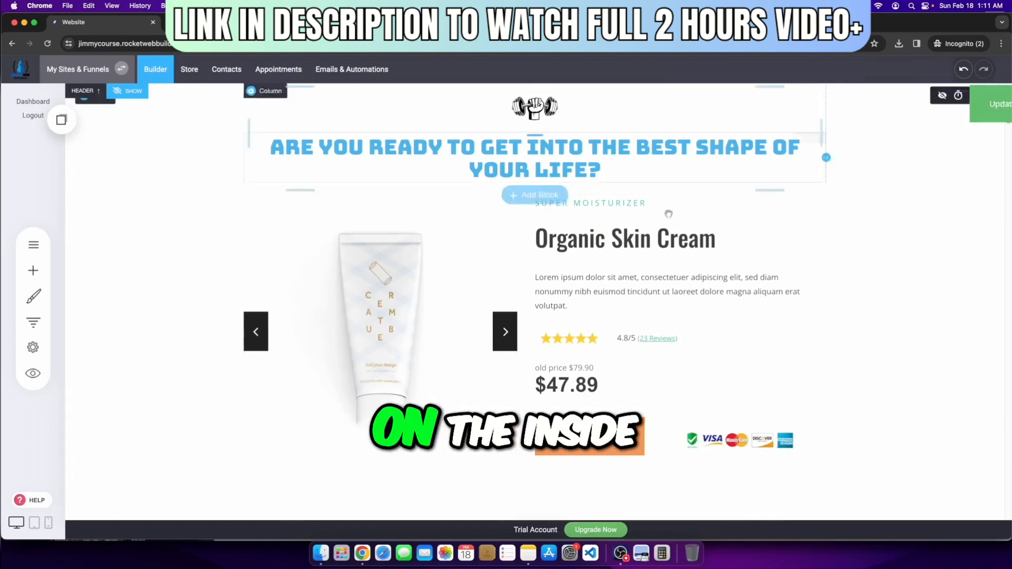
Step: Look over the "Your Mobile Personal Trainer" video section and the workout clip grid below it
scroll(461, 336, down, 10)
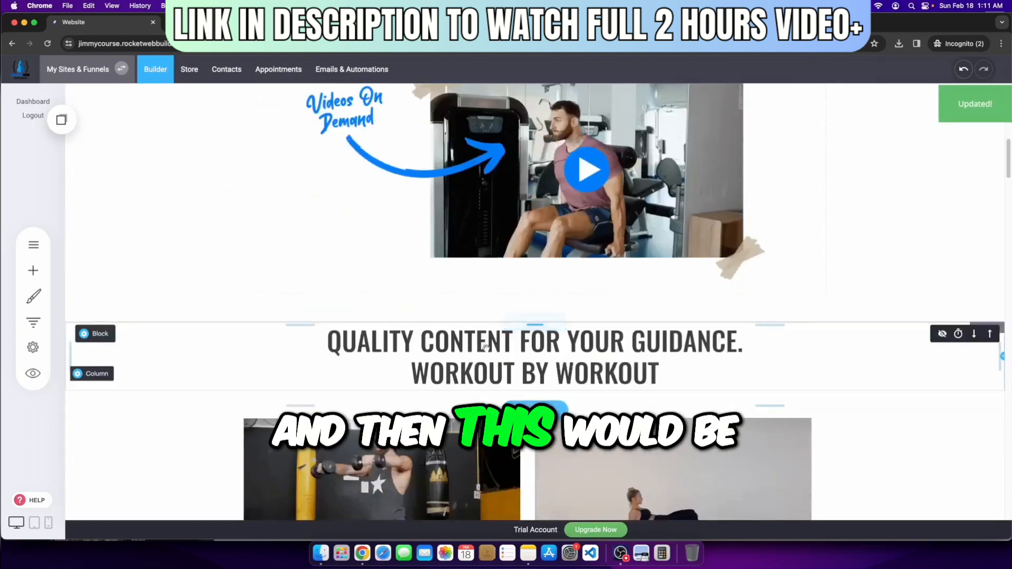
scroll(485, 346, up, 4)
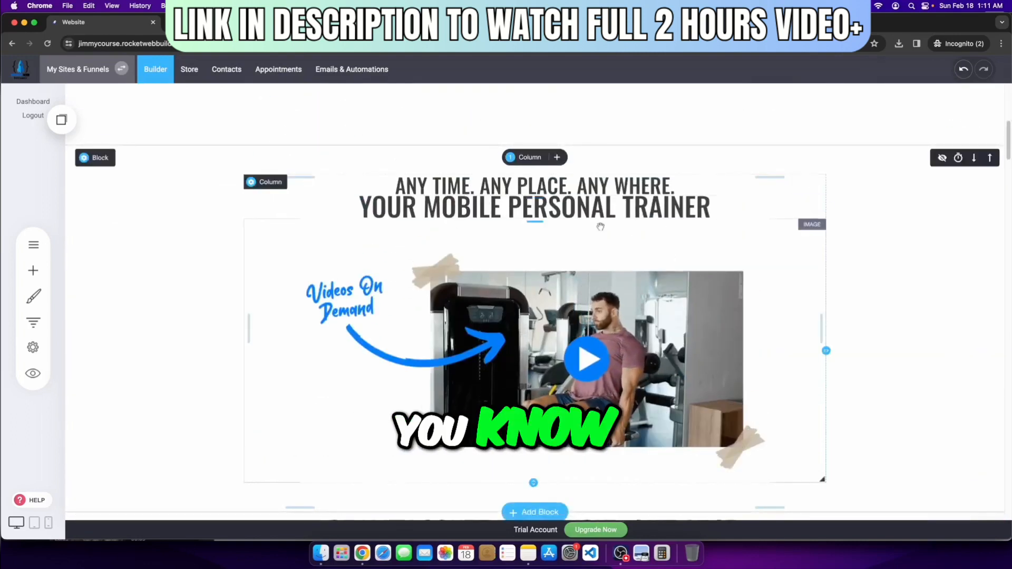
click(394, 182)
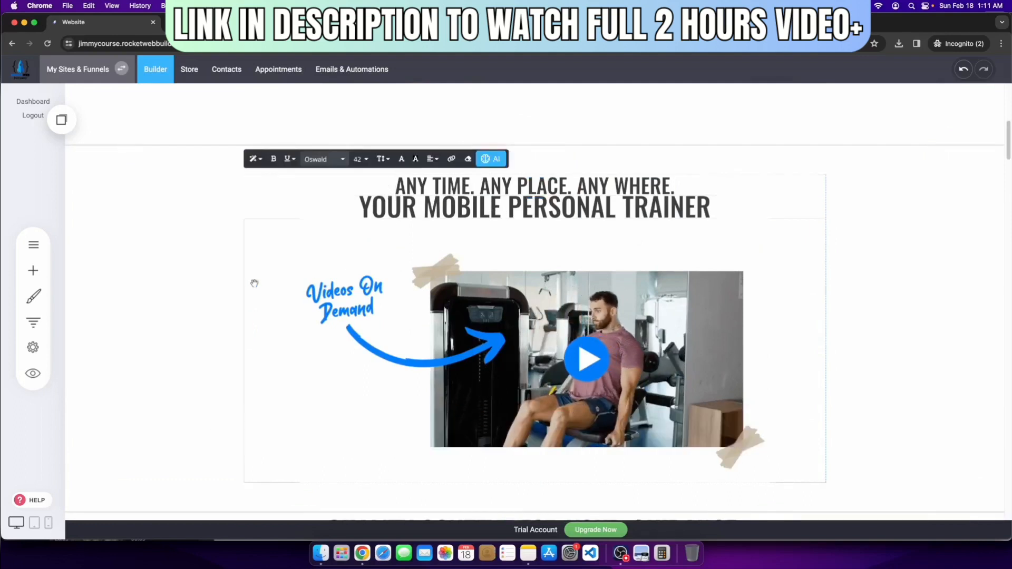
click(254, 283)
scroll(254, 280, down, 12)
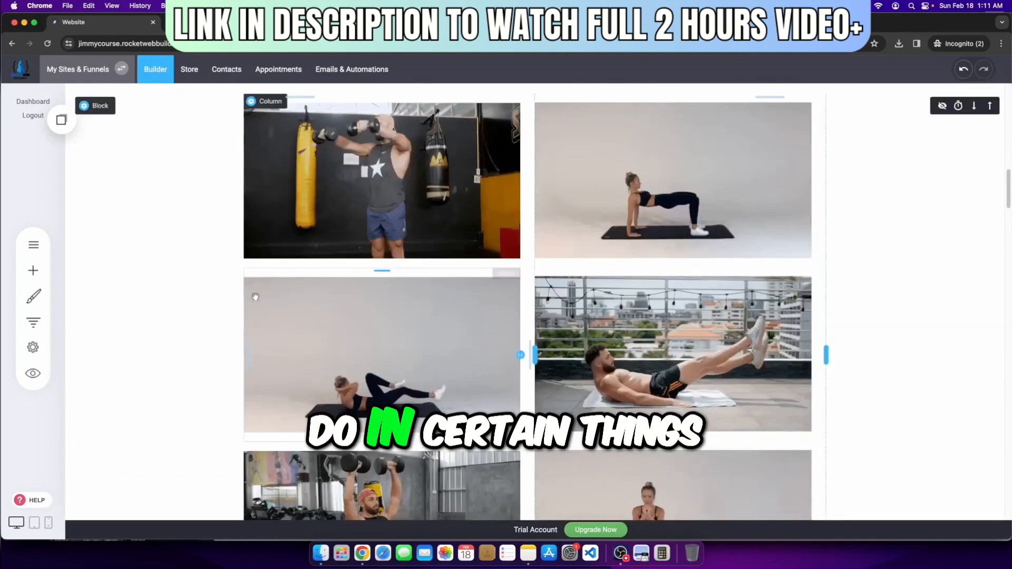
scroll(595, 399, up, 8)
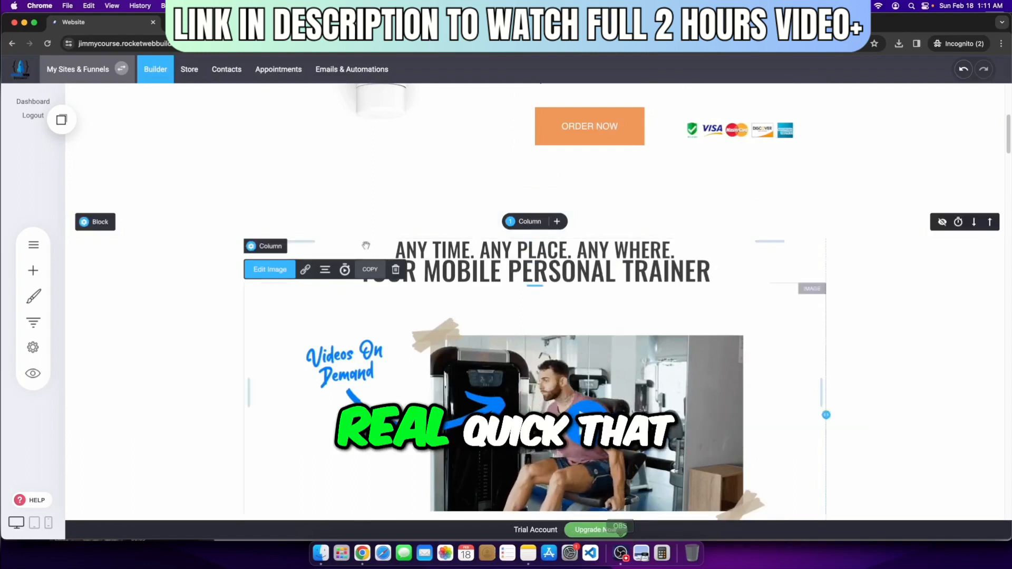
Step: Open the file manager for choosing a background image for the "Your Mobile Personal Trainer" block
scroll(282, 258, down, 3)
click(94, 139)
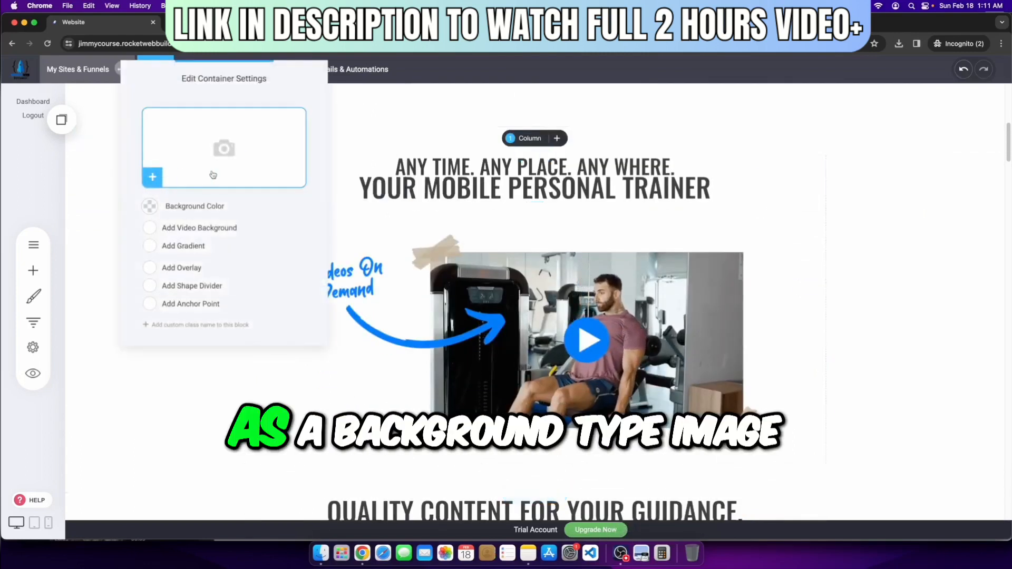
click(248, 168)
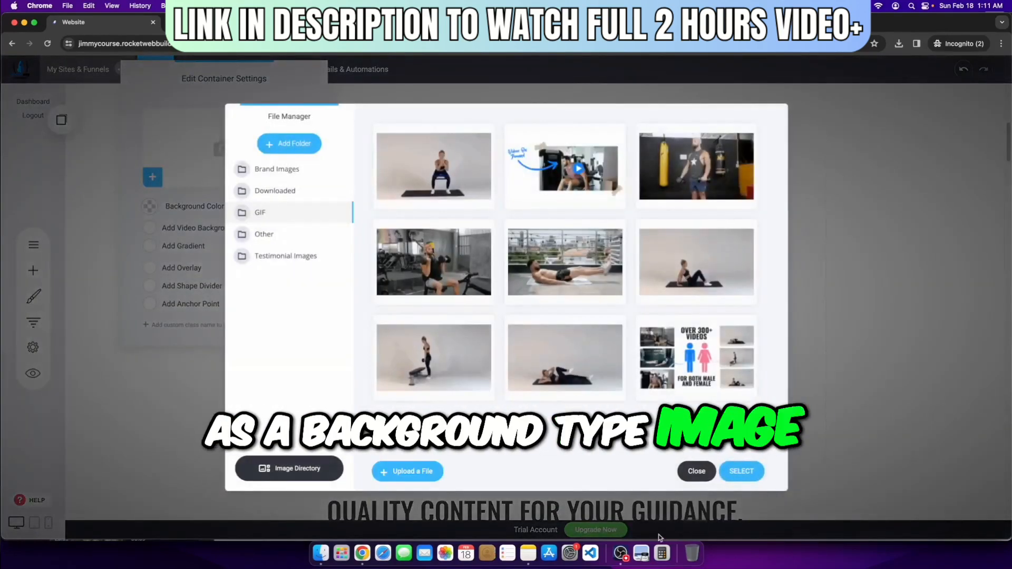
click(621, 553)
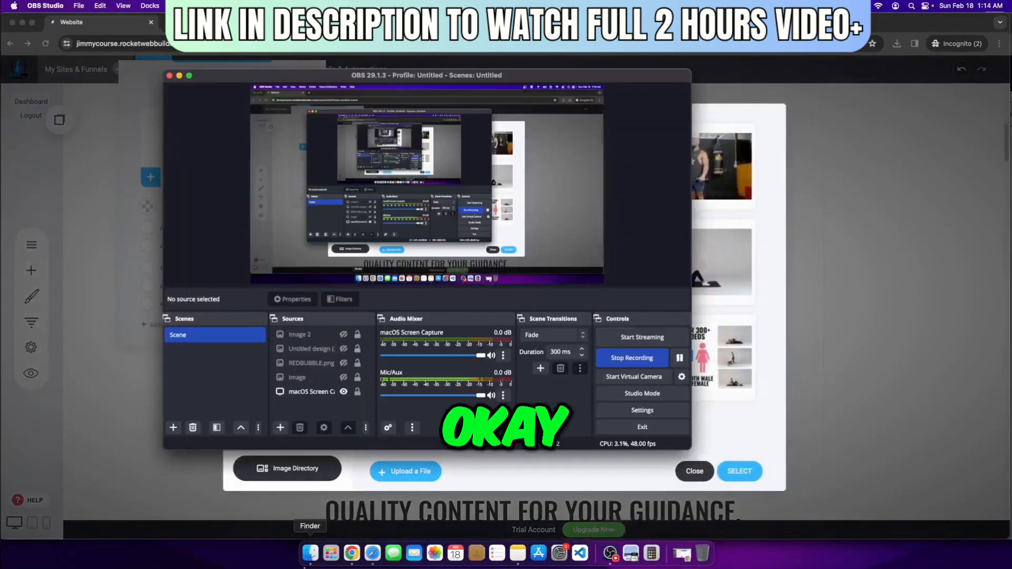
click(569, 485)
Step: Switch to Finder and rename "Marketing Channel Youtube Thumbnail (1).svg" in Downloads as background.svg
click(311, 552)
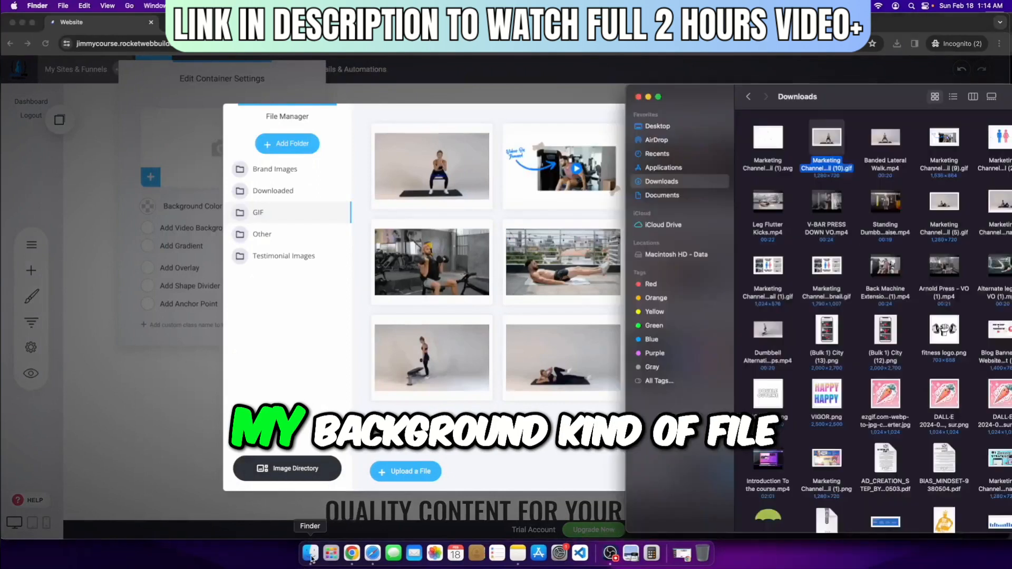
drag(767, 138, 489, 259)
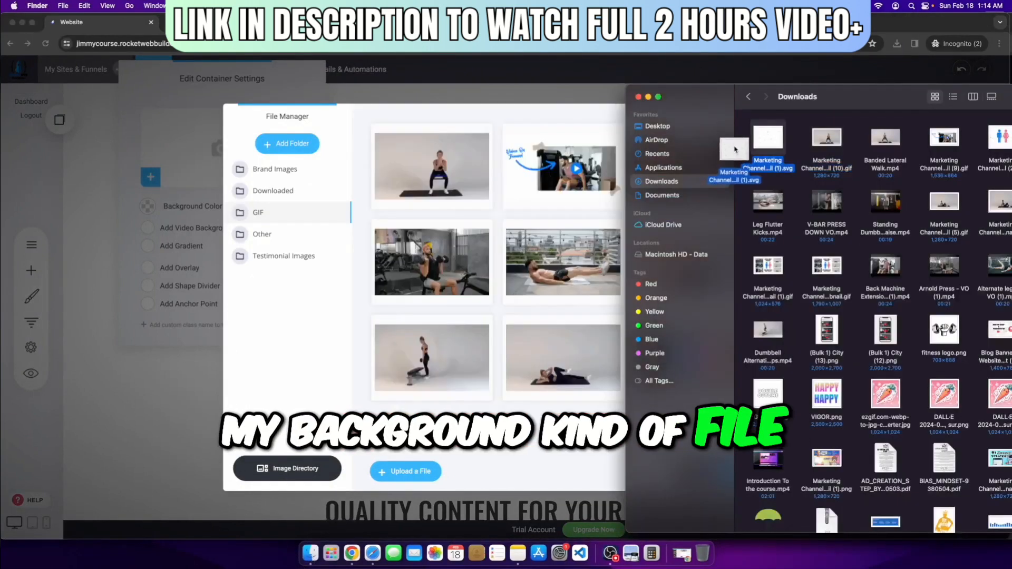
right_click(769, 139)
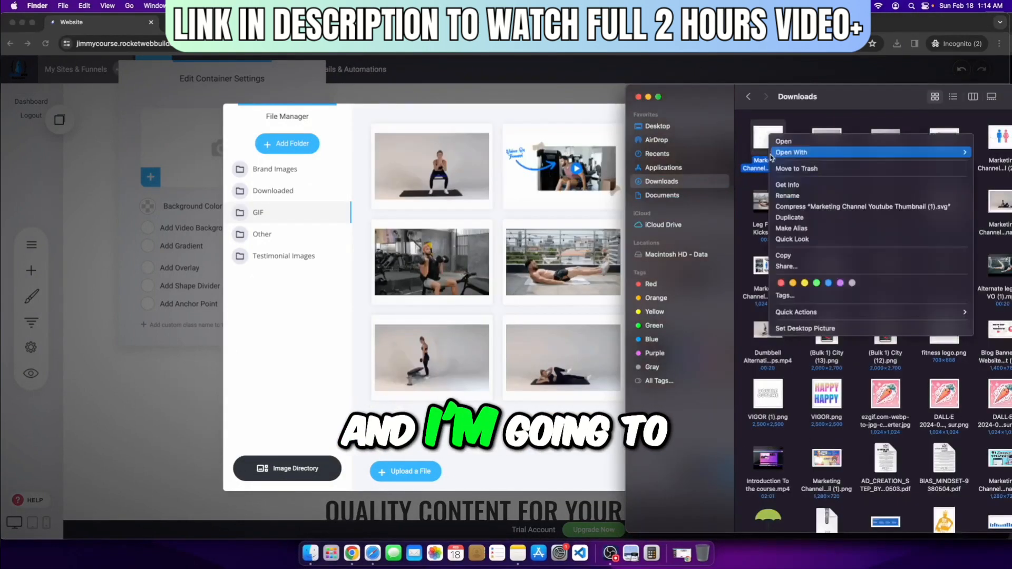
click(787, 195)
text(backgro)
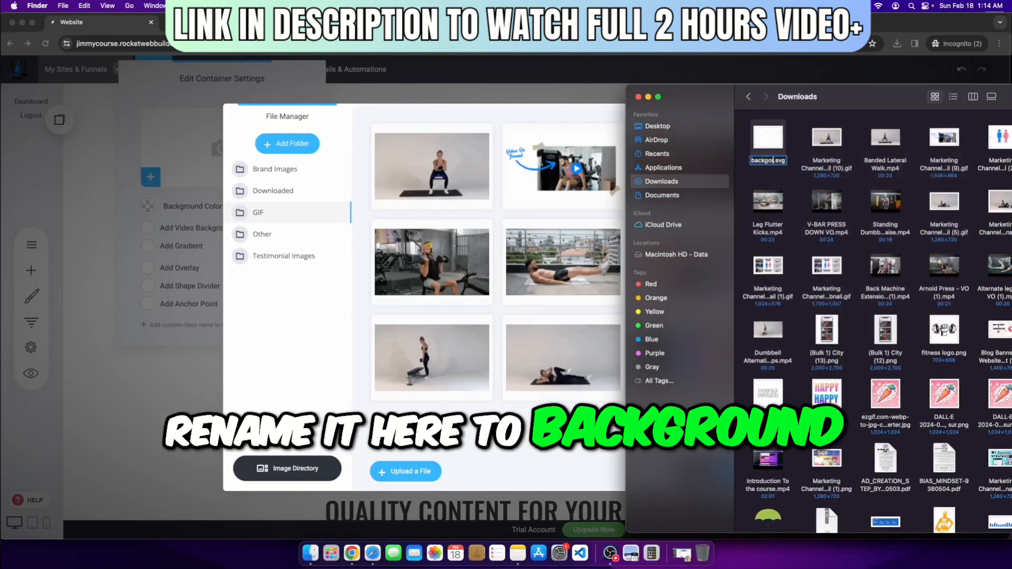
text(und)
key(BackSpace)
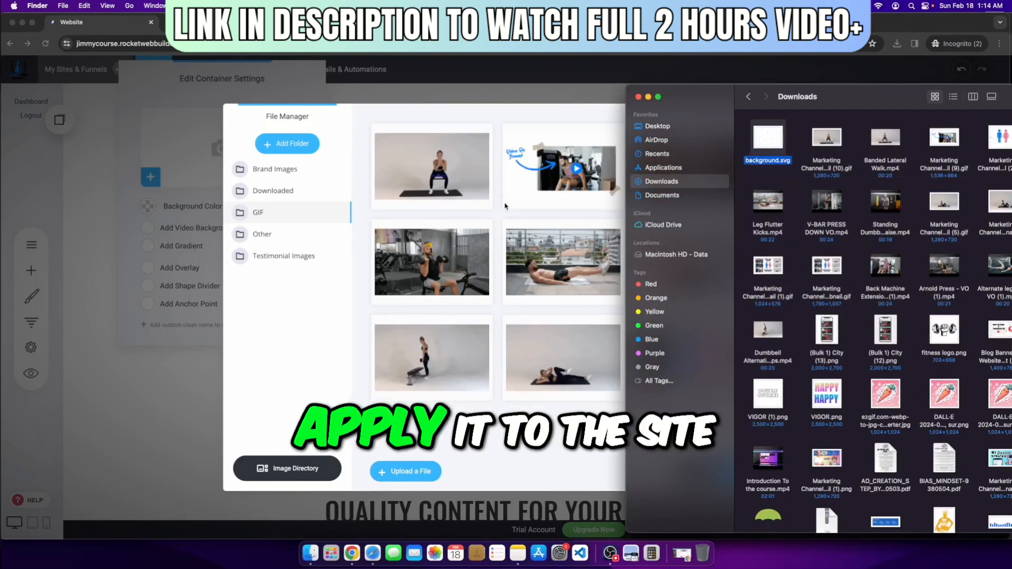
Step: Upload background.svg to the Other folder in the website builder's file manager and apply it as the video block's background image
click(269, 236)
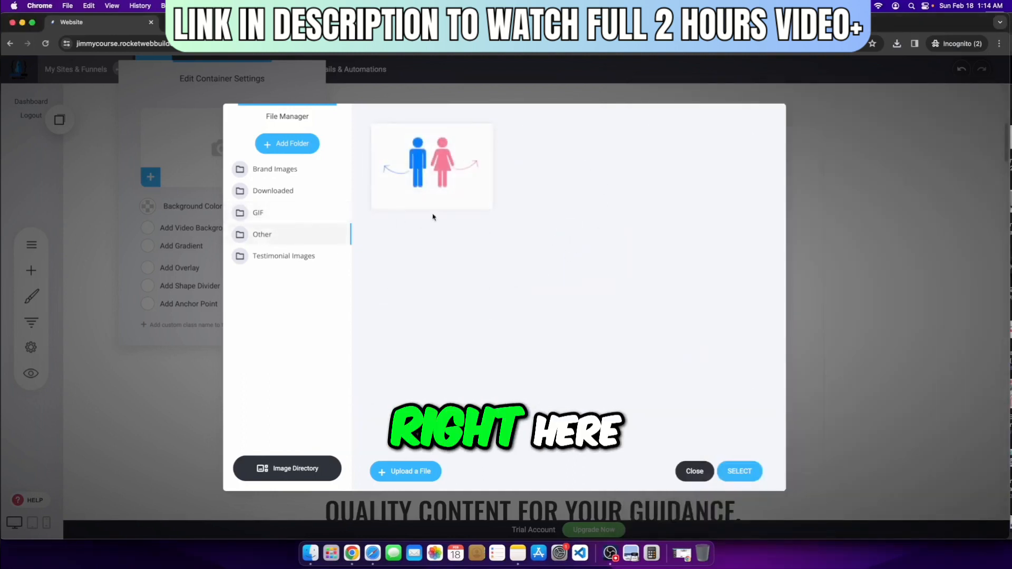
click(314, 564)
drag(766, 146, 386, 150)
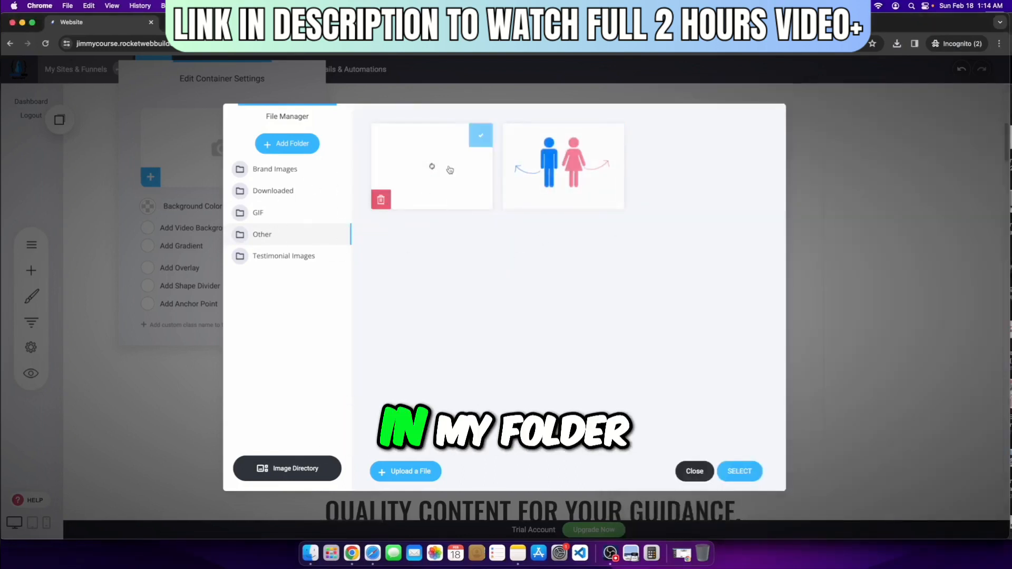
click(738, 472)
click(827, 330)
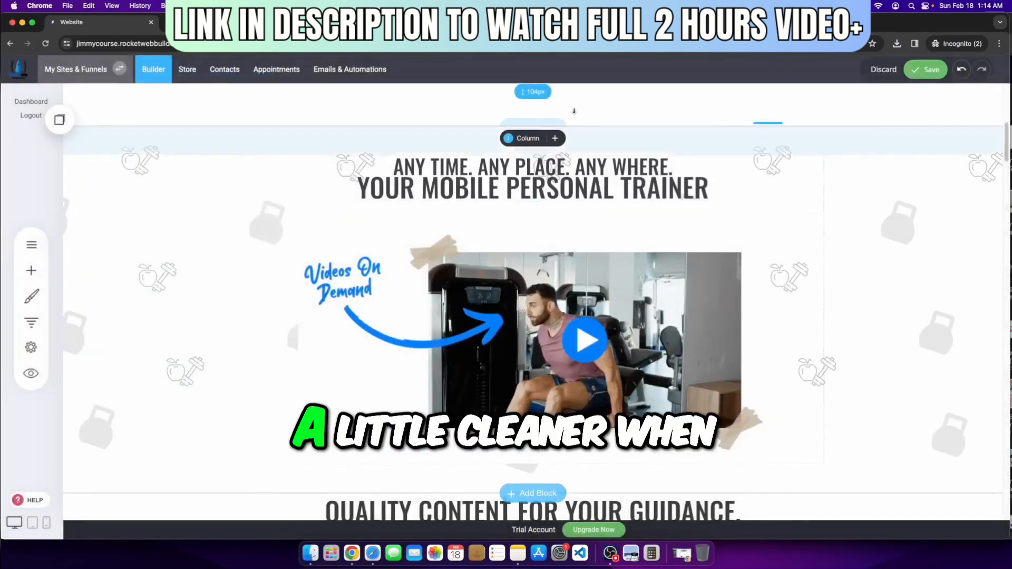
Step: Try the "Cover whole area" repeat option for the video block's background image
scroll(864, 399, up, 4)
scroll(278, 312, down, 4)
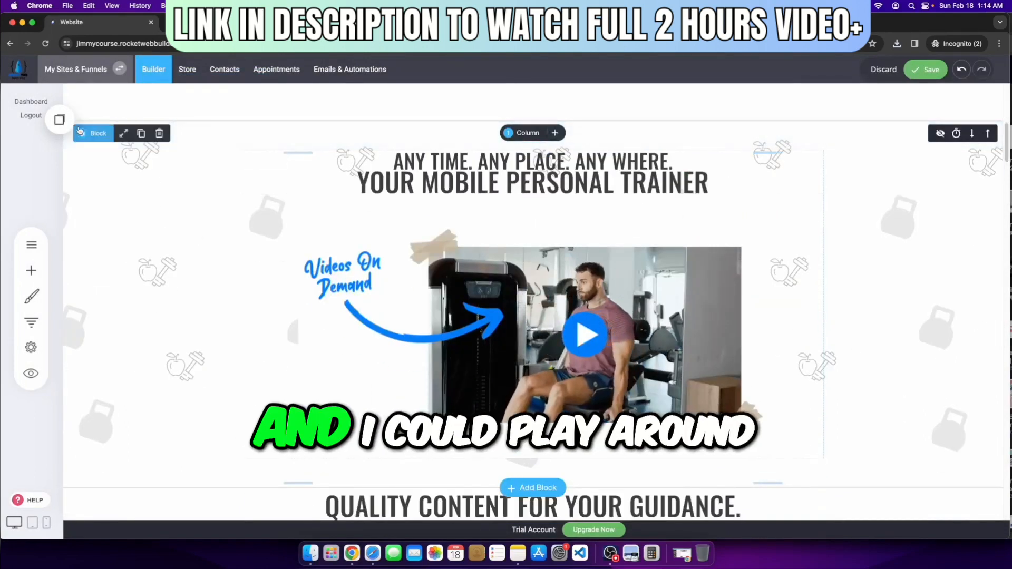
click(100, 132)
click(200, 323)
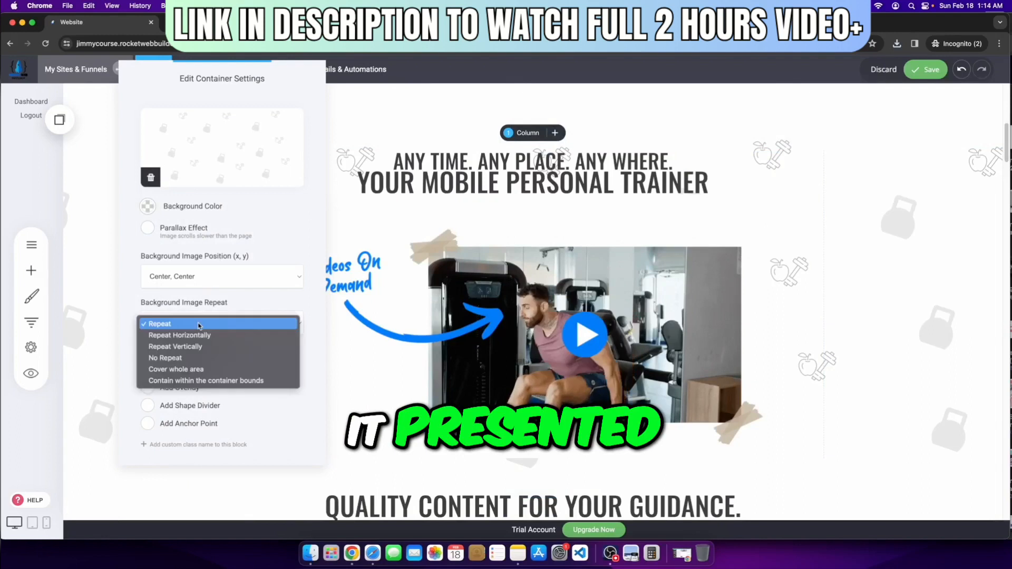
click(209, 369)
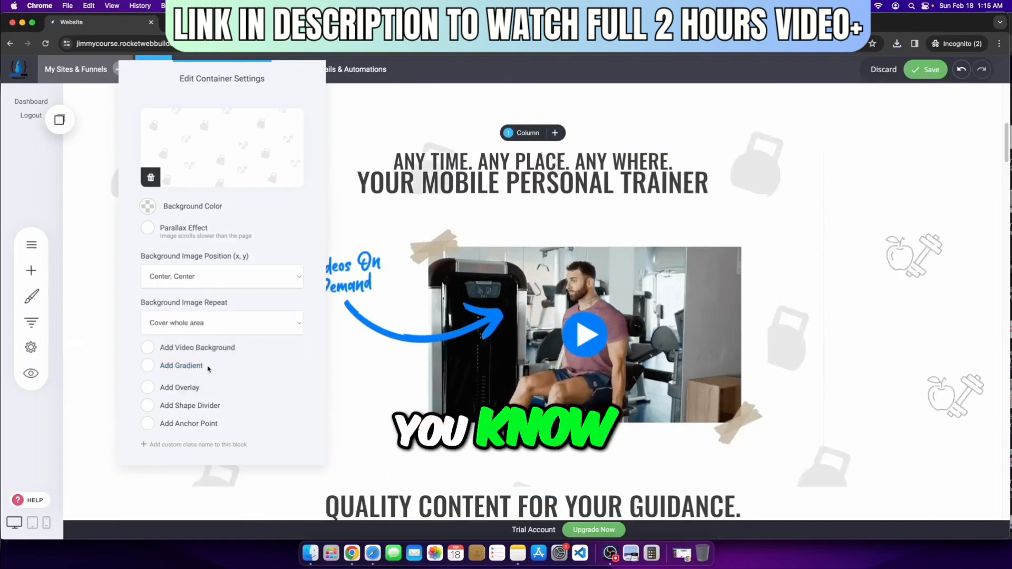
Step: Try the "Contain within the container bounds" and "No Repeat" options for the block's background image
click(197, 328)
click(193, 336)
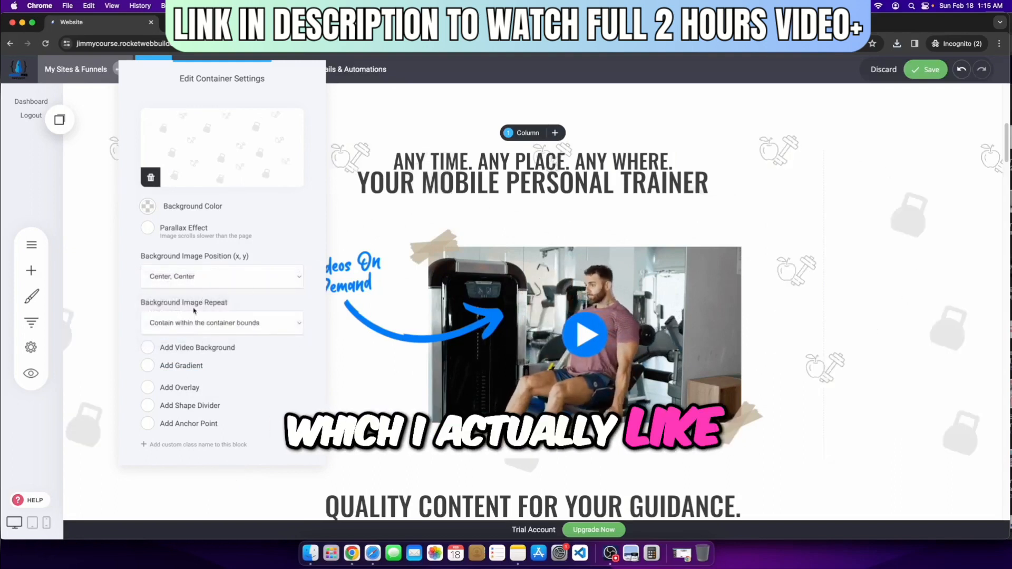
click(219, 322)
click(188, 303)
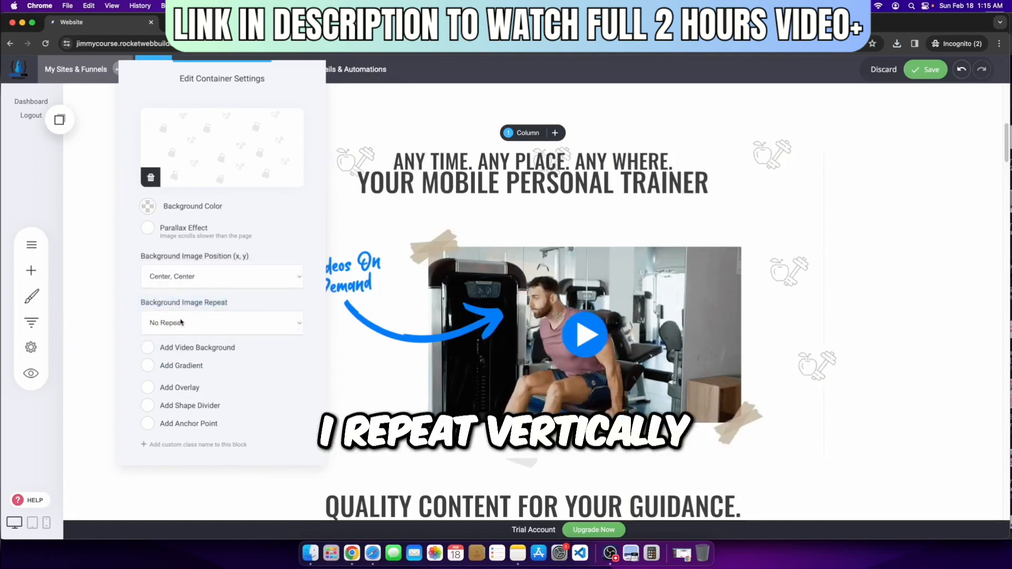
Step: Try the "Repeat Horizontally" and "Repeat Vertically" options for the video block's background image
click(200, 323)
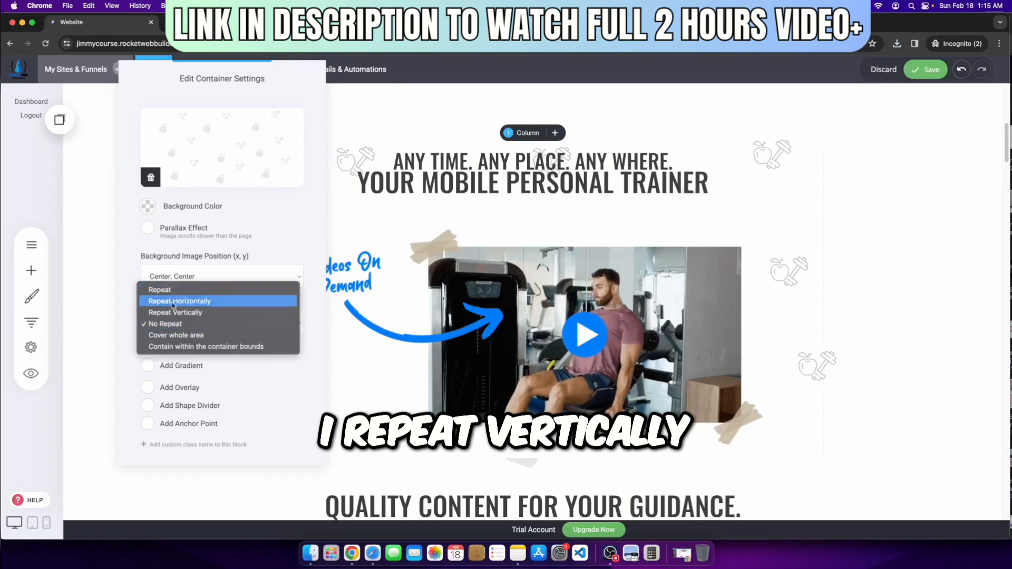
click(182, 301)
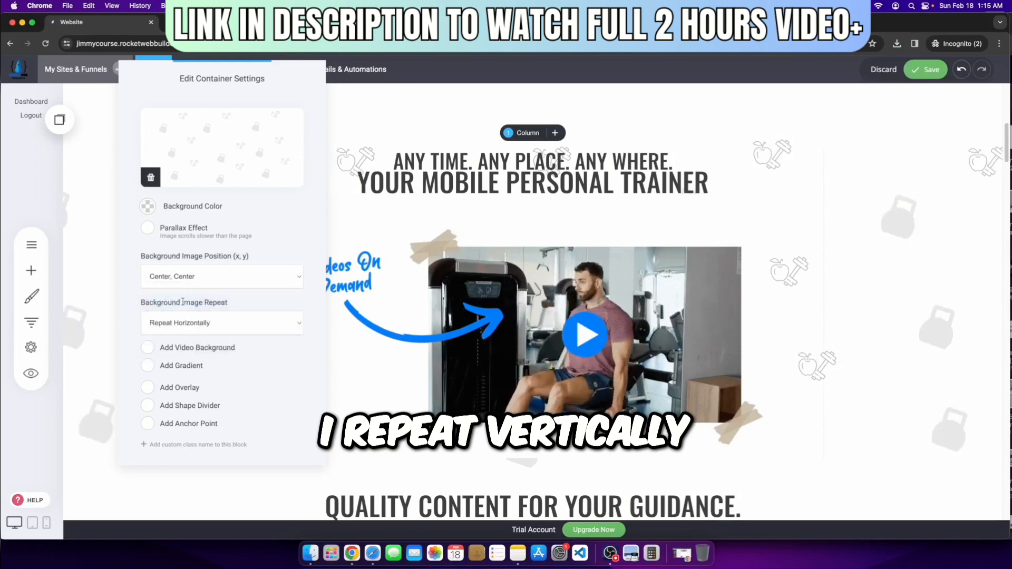
click(185, 323)
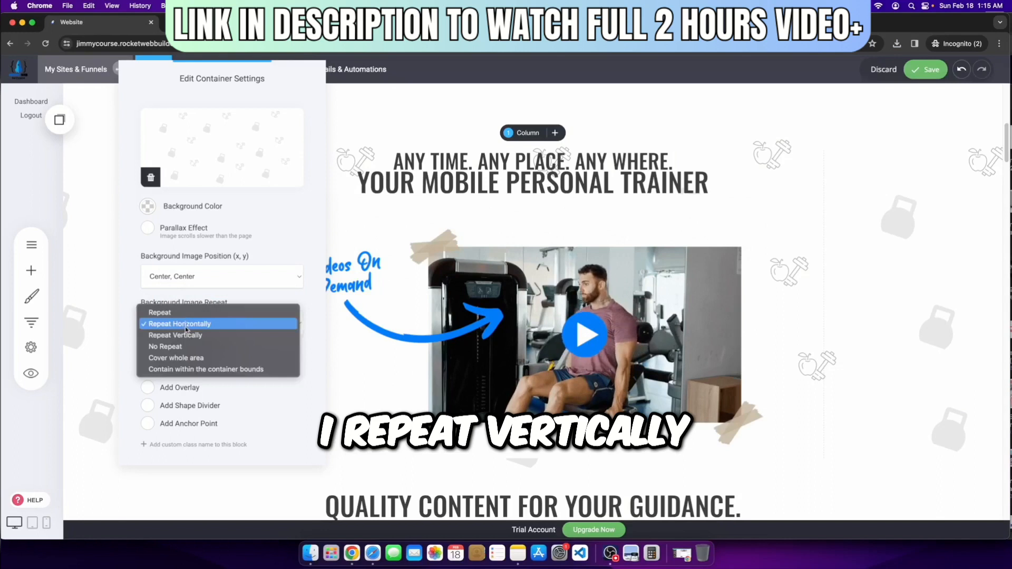
click(176, 335)
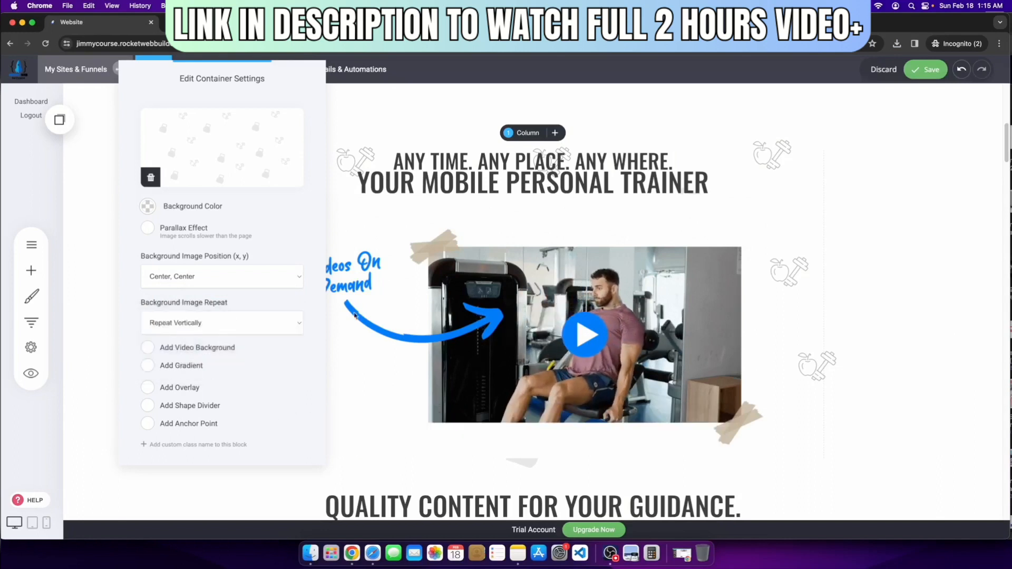
Step: Try "Contain within the container bounds" and "Cover whole area" for the video block's background image and close the container settings
click(198, 316)
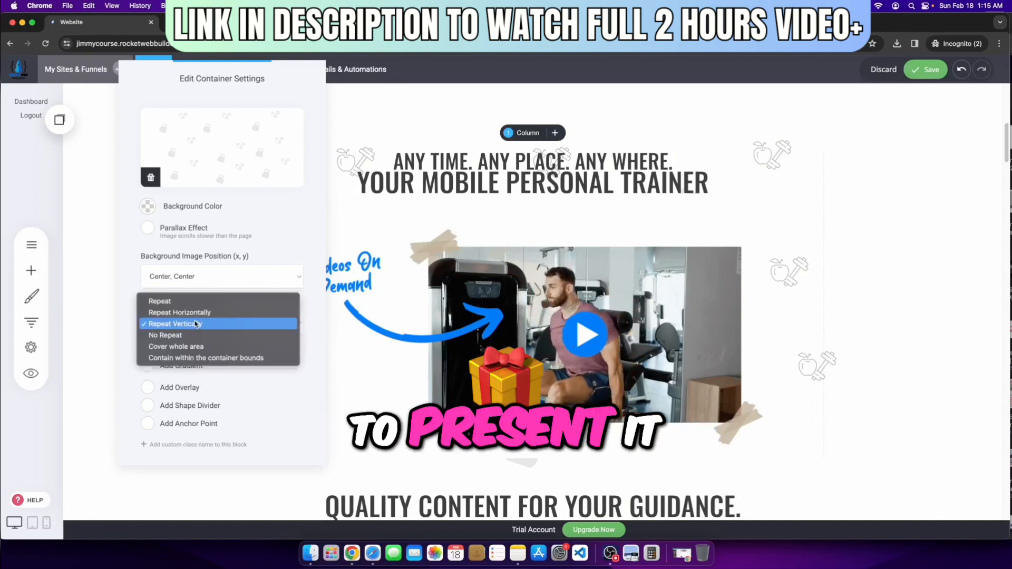
click(203, 358)
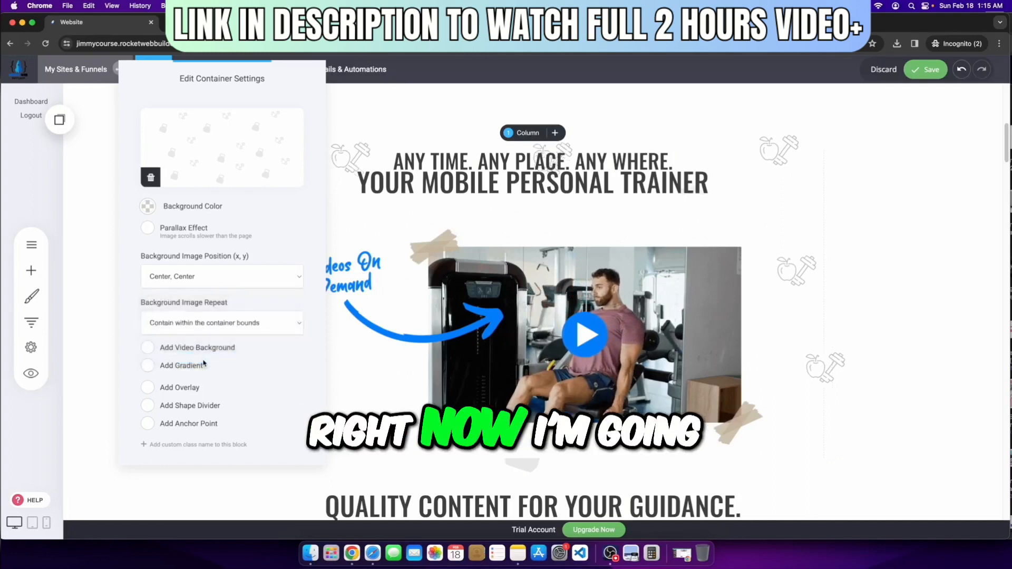
click(178, 323)
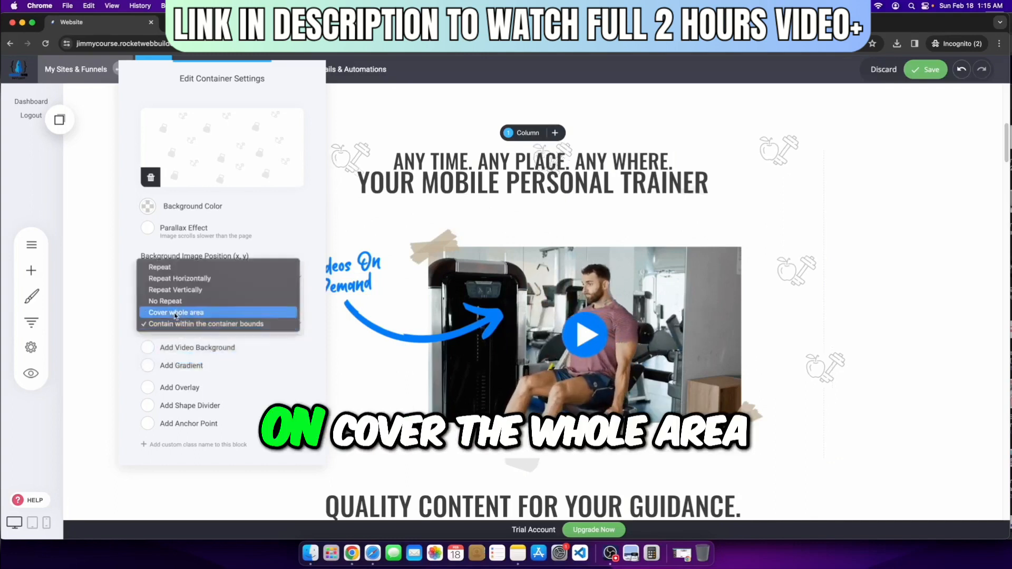
click(177, 312)
click(198, 316)
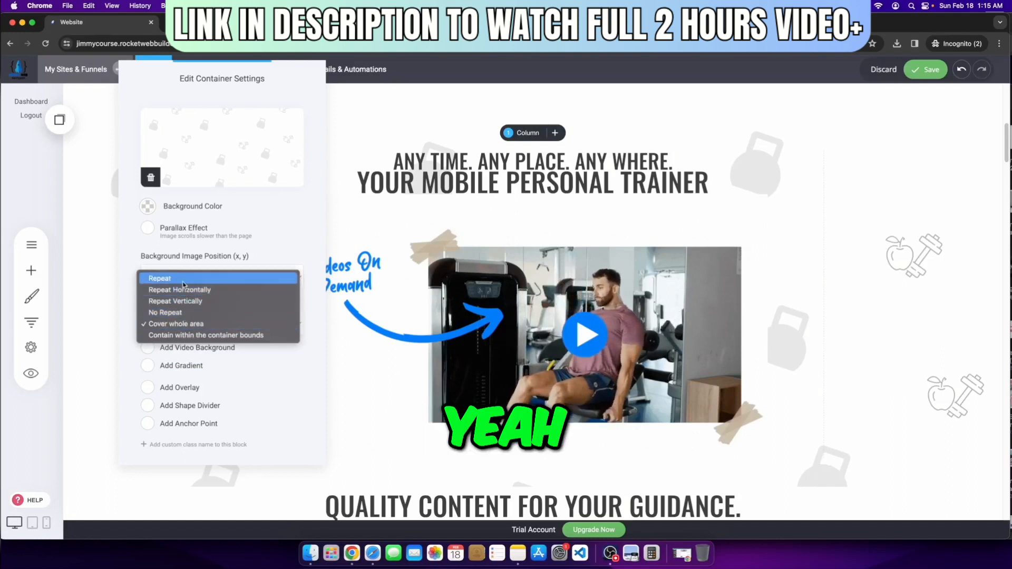
click(829, 365)
click(847, 388)
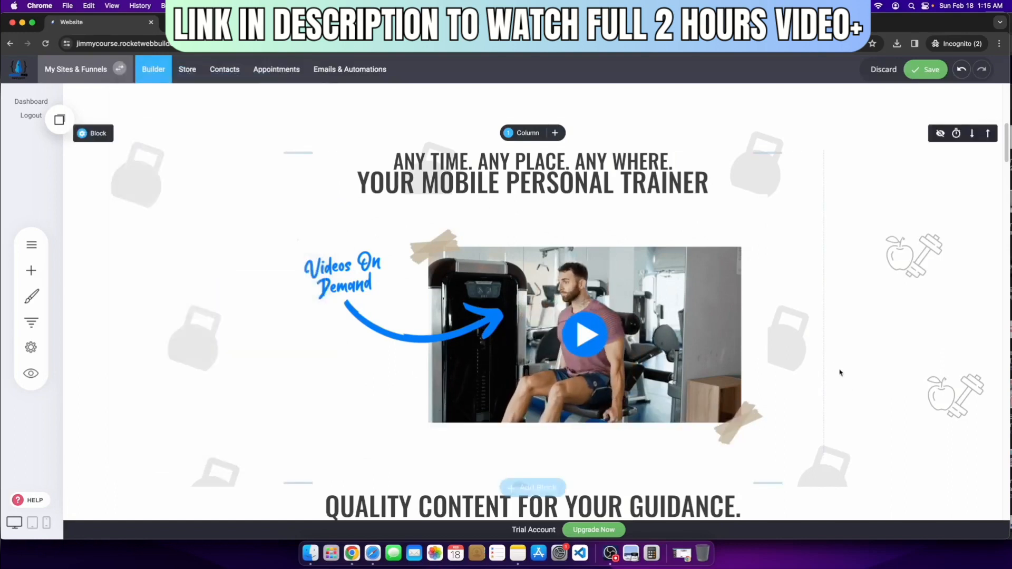
Step: Try containing the video block's background image within the container bounds instead of covering the whole area
click(89, 136)
click(196, 330)
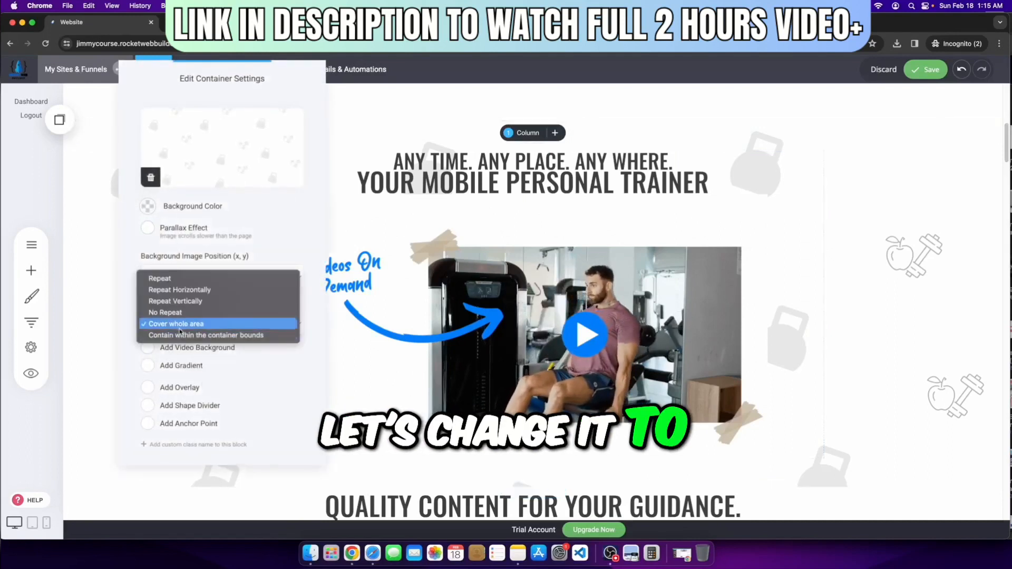
click(180, 346)
click(183, 331)
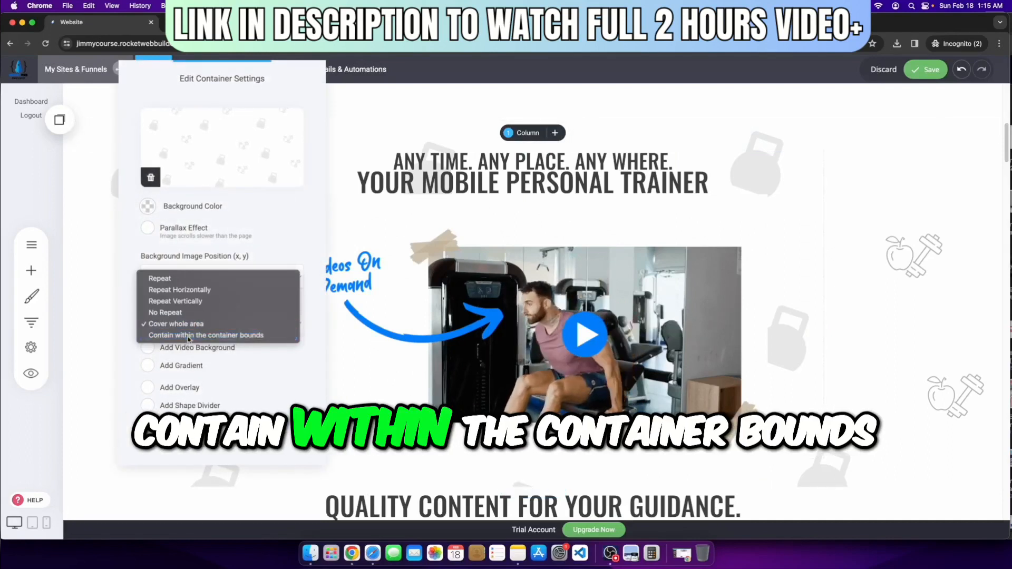
click(187, 337)
click(919, 325)
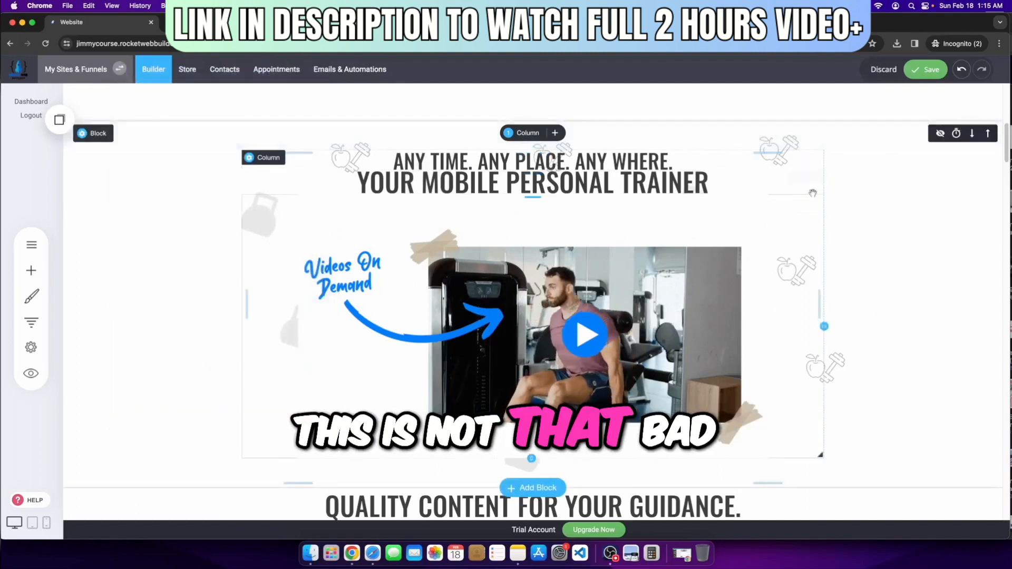
Step: Resize the video block's container to Full-Width
click(96, 136)
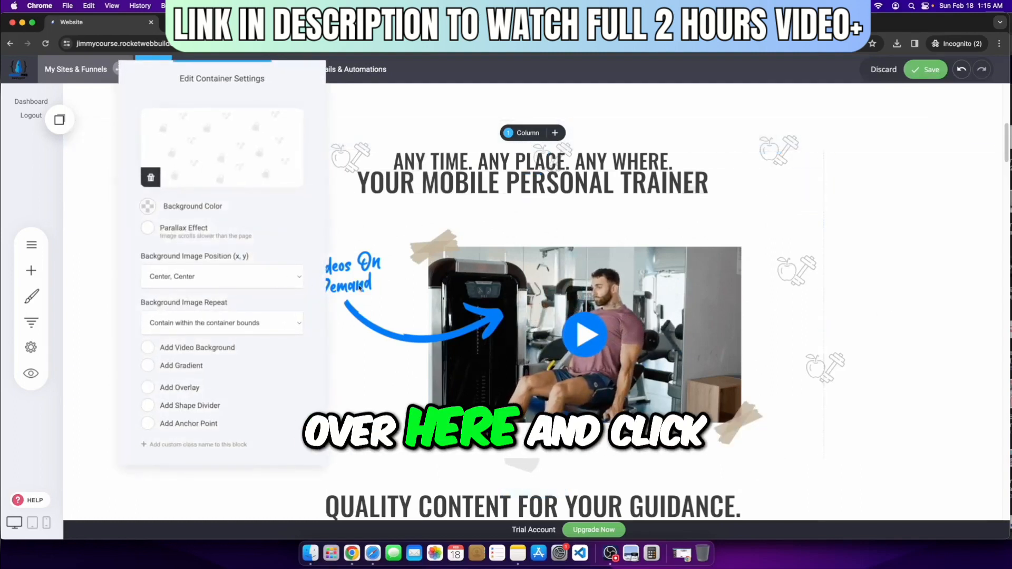
click(73, 180)
click(104, 141)
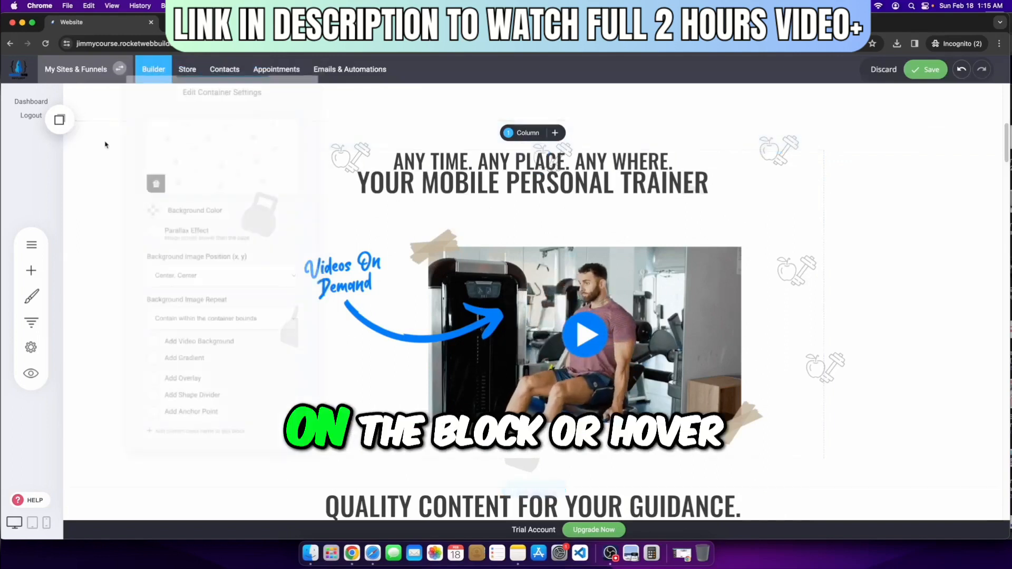
click(61, 143)
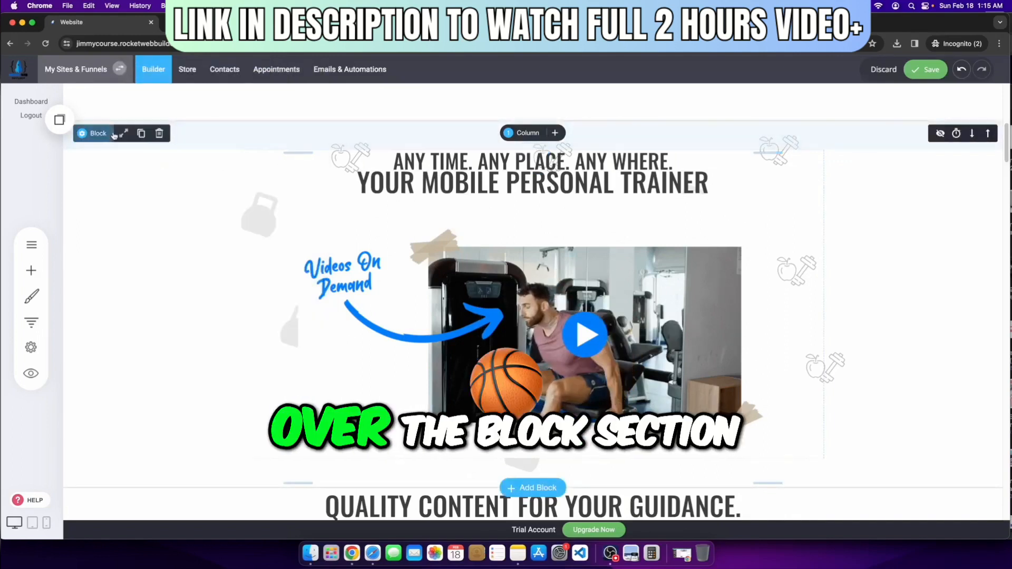
click(125, 134)
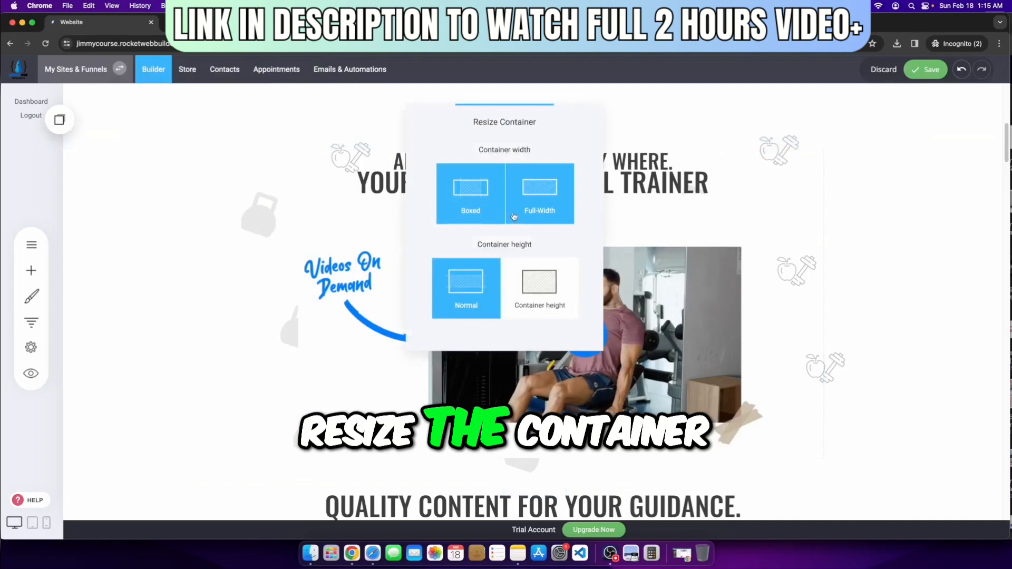
click(540, 208)
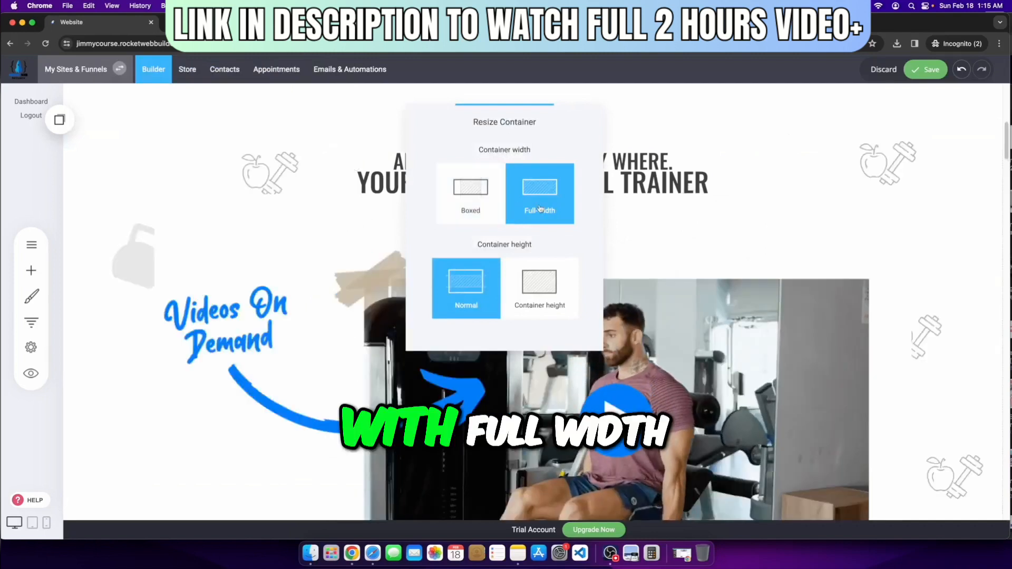
click(341, 359)
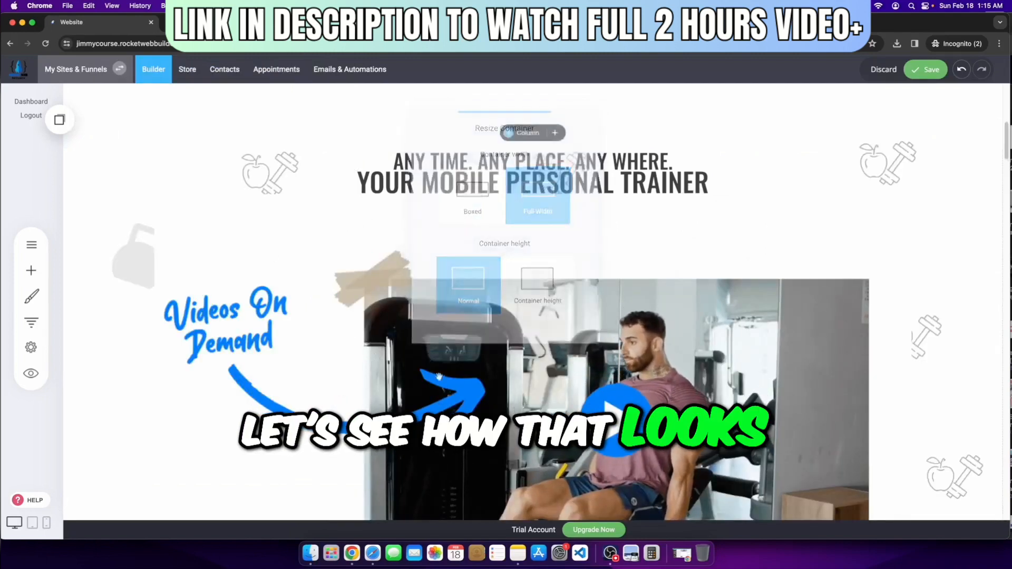
Step: Shrink the enlarged video image in the full-width block to about its size before the container was widened
scroll(341, 360, down, 5)
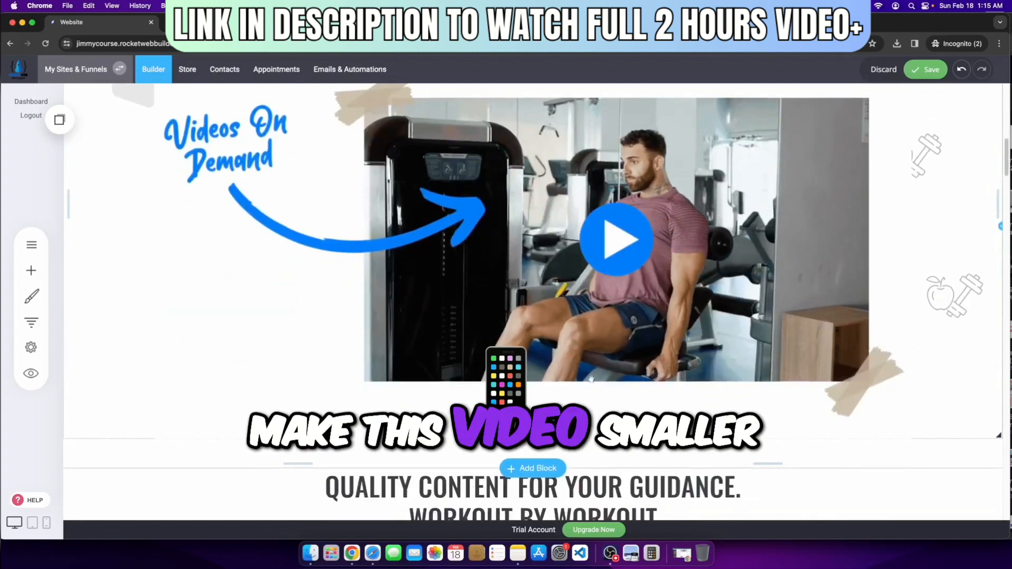
drag(552, 398, 533, 276)
scroll(533, 276, up, 3)
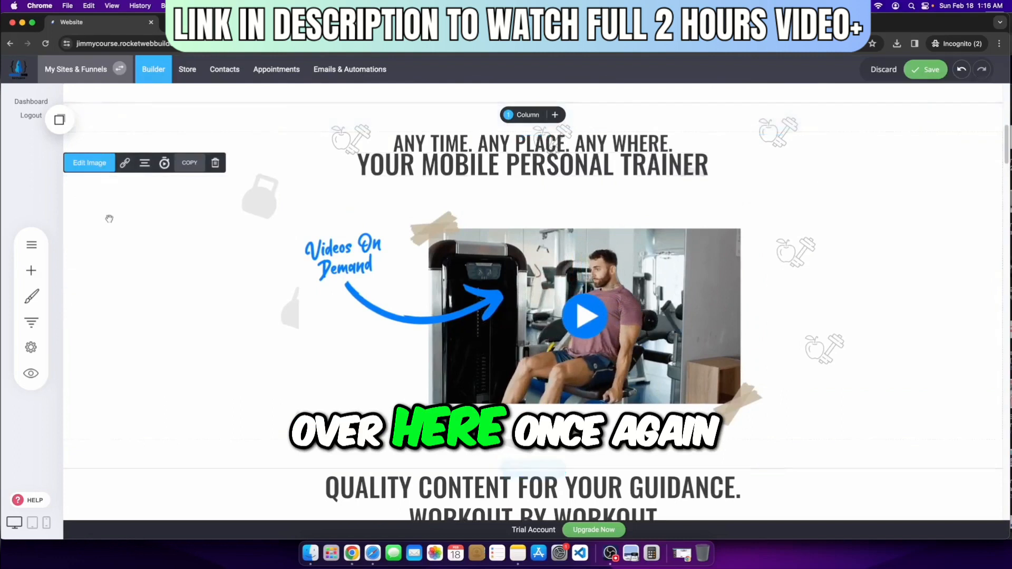
click(125, 116)
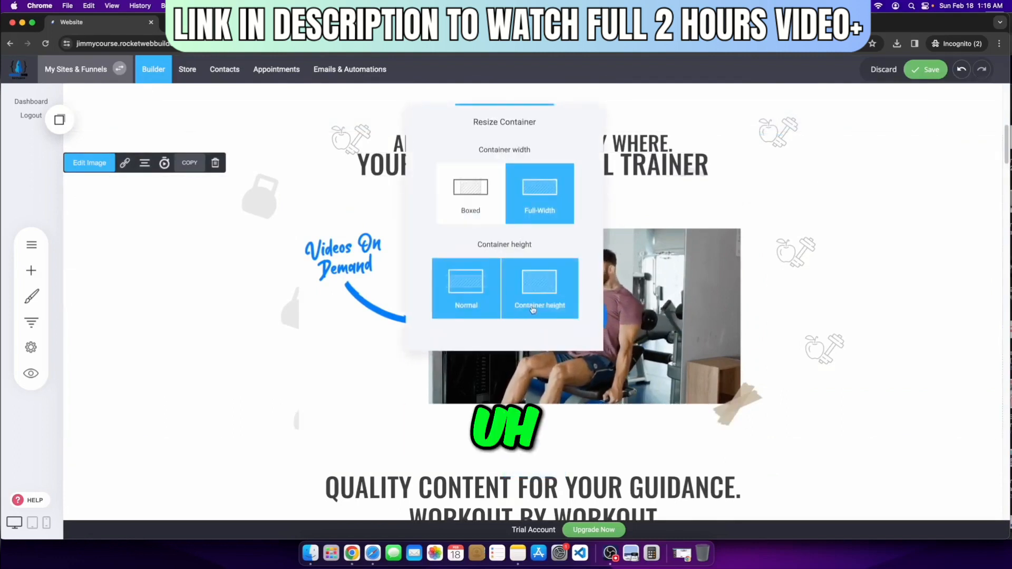
click(127, 215)
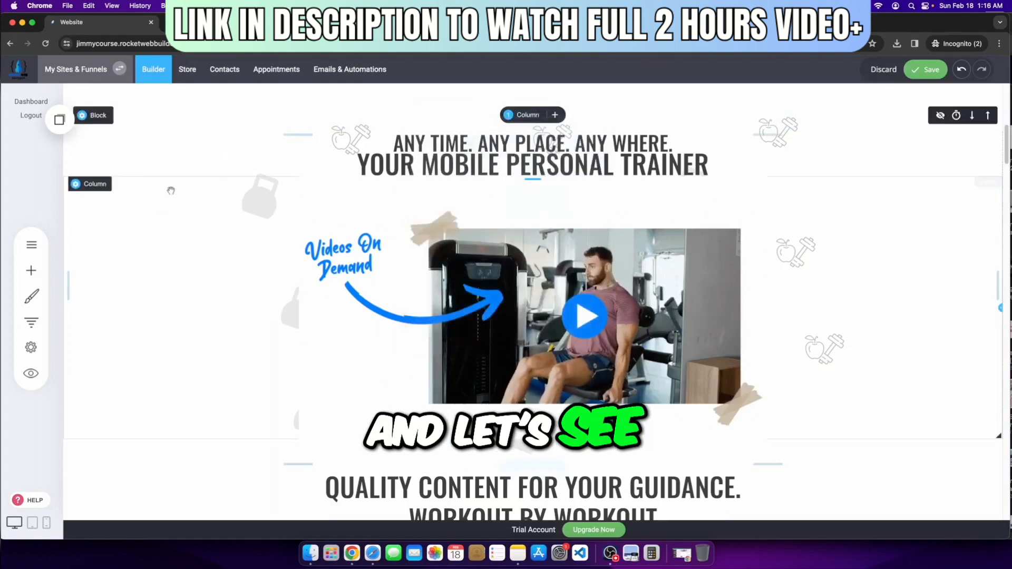
Step: Try "Cover whole area" for the video block's background image, then set its repeat option to "Repeat Horizontally"
click(100, 118)
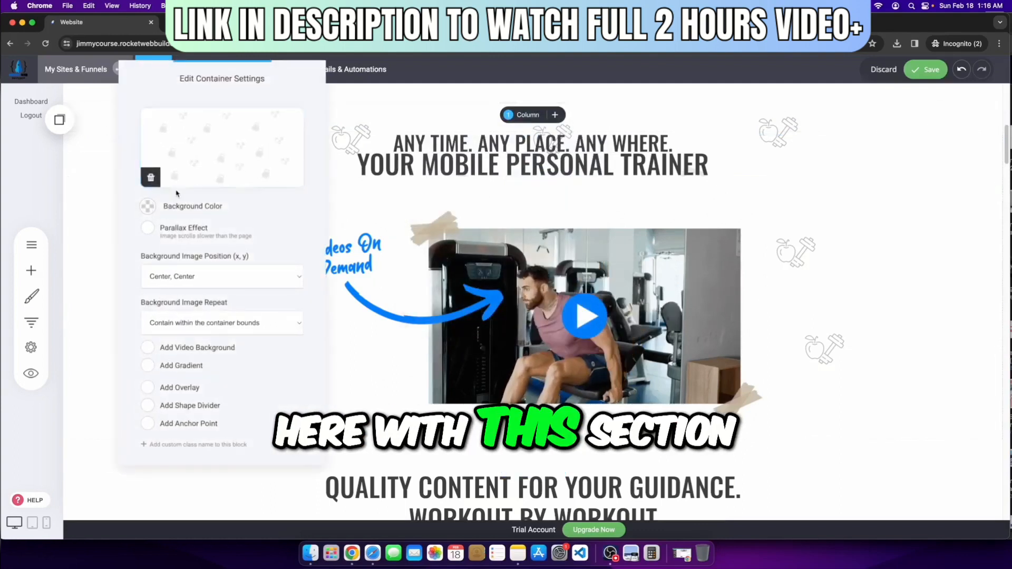
click(241, 322)
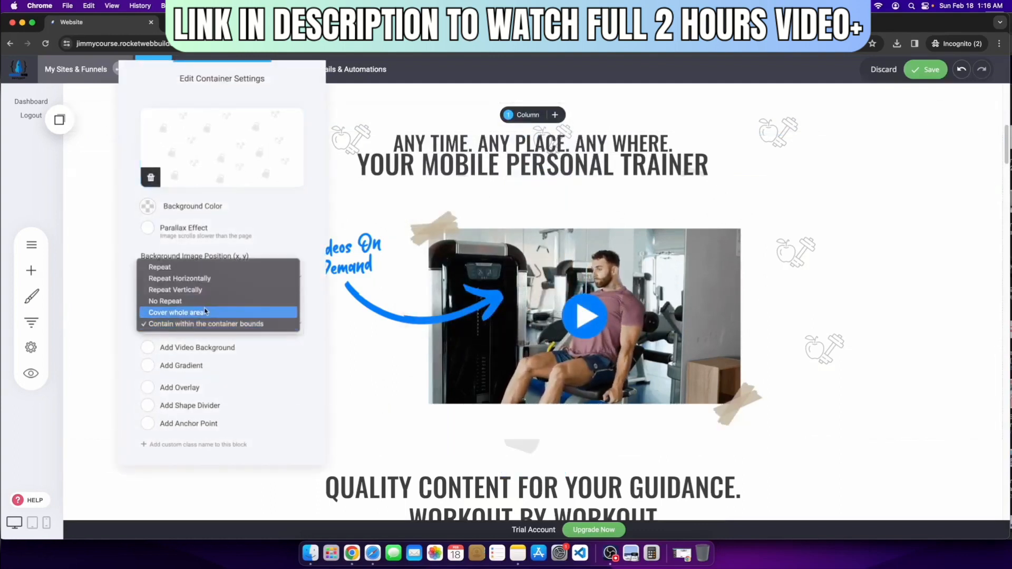
click(205, 310)
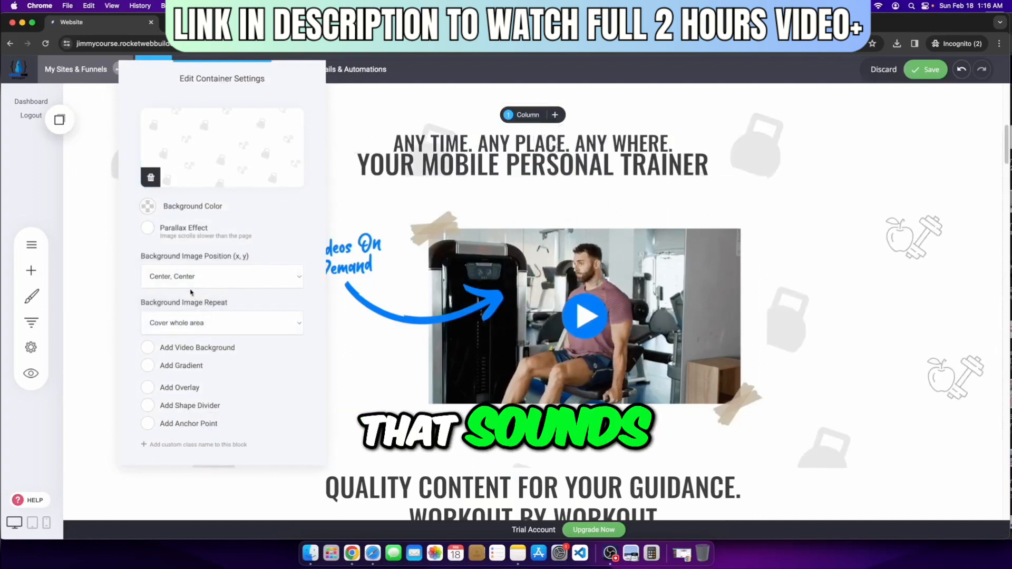
click(191, 314)
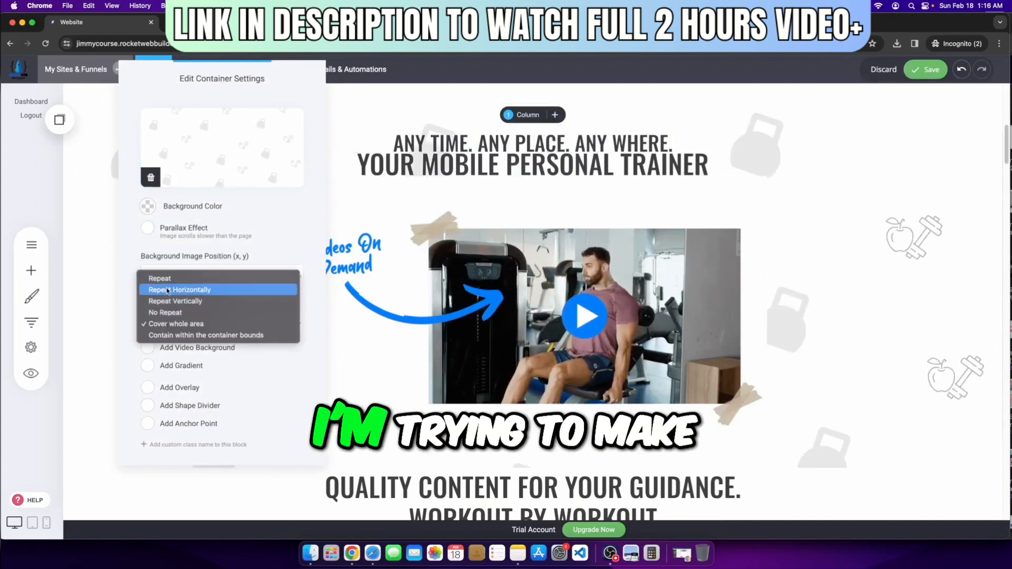
click(167, 291)
click(764, 291)
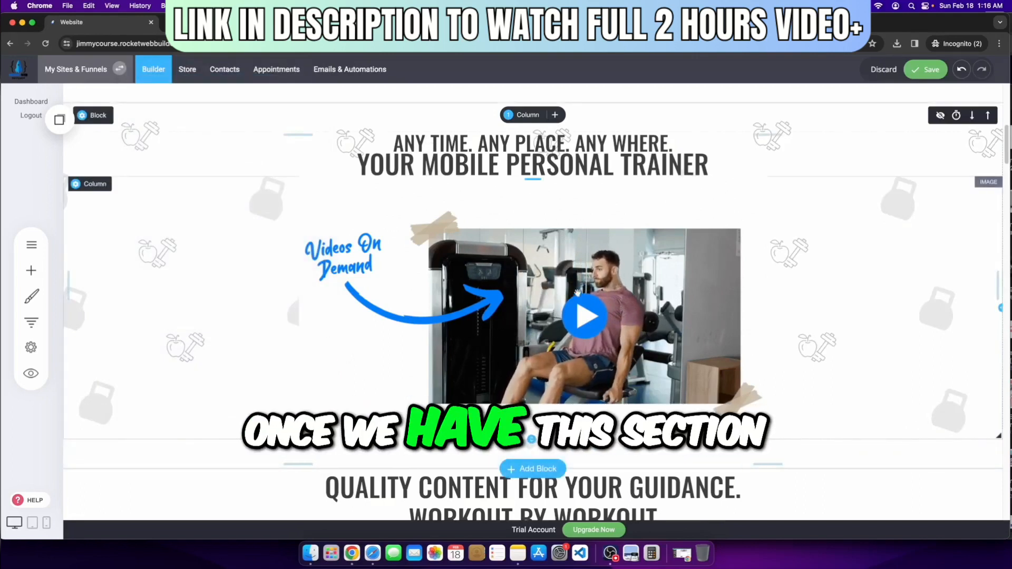
Step: Set the font size of the "YOUR MOBILE PERSONAL TRAINER" heading to 66
scroll(578, 292, up, 2)
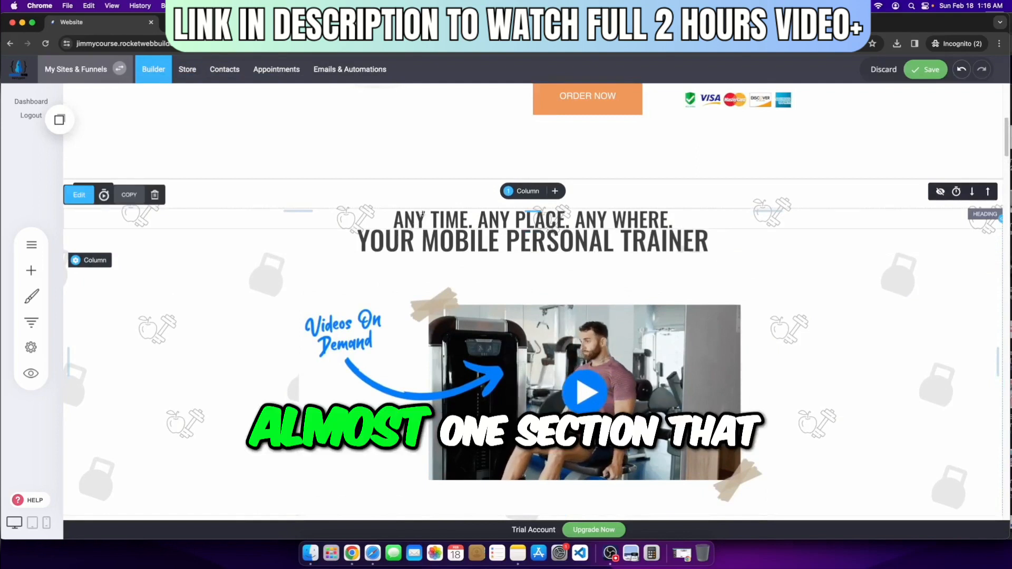
click(350, 238)
drag(355, 240, 709, 240)
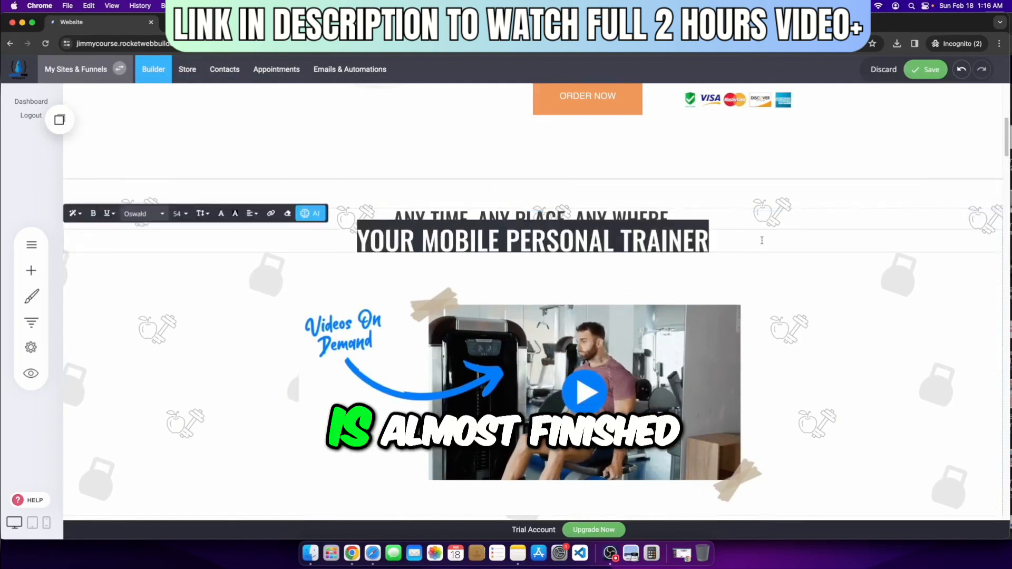
click(180, 213)
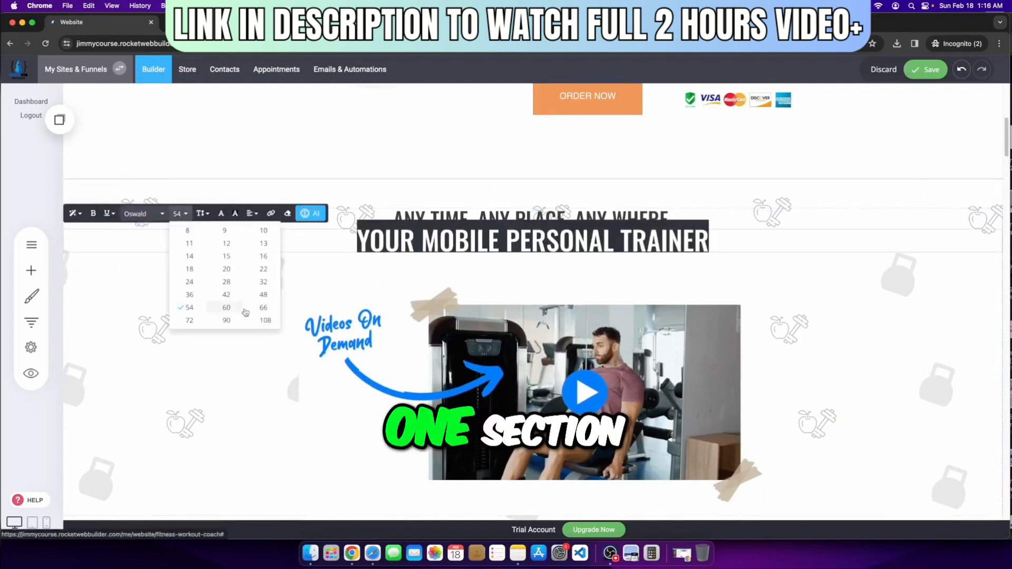
click(264, 307)
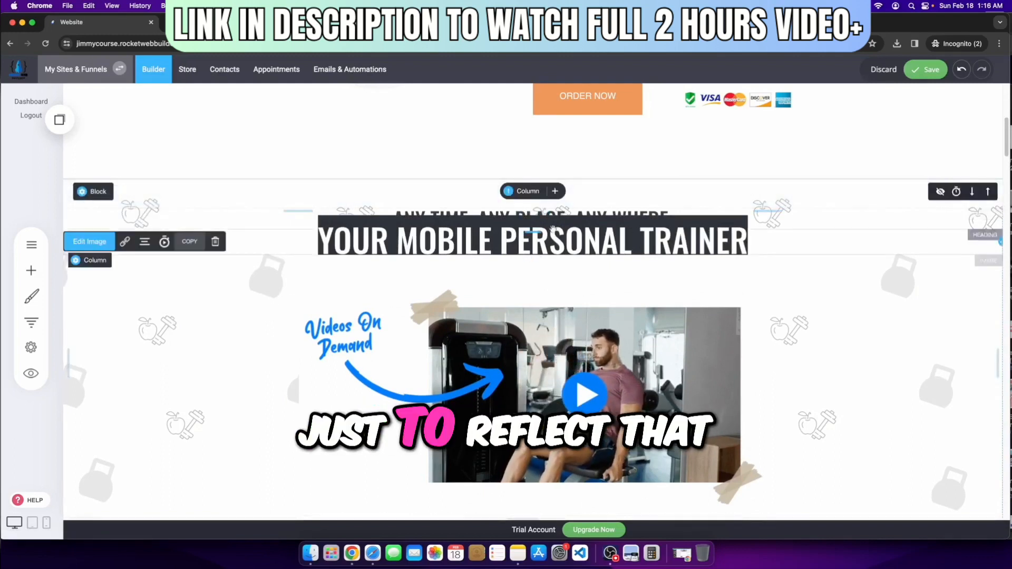
Step: Add vertical spacing between the "ANY TIME. ANY PLACE. ANY WHERE." line and the "YOUR MOBILE PERSONAL TRAINER" heading
click(441, 221)
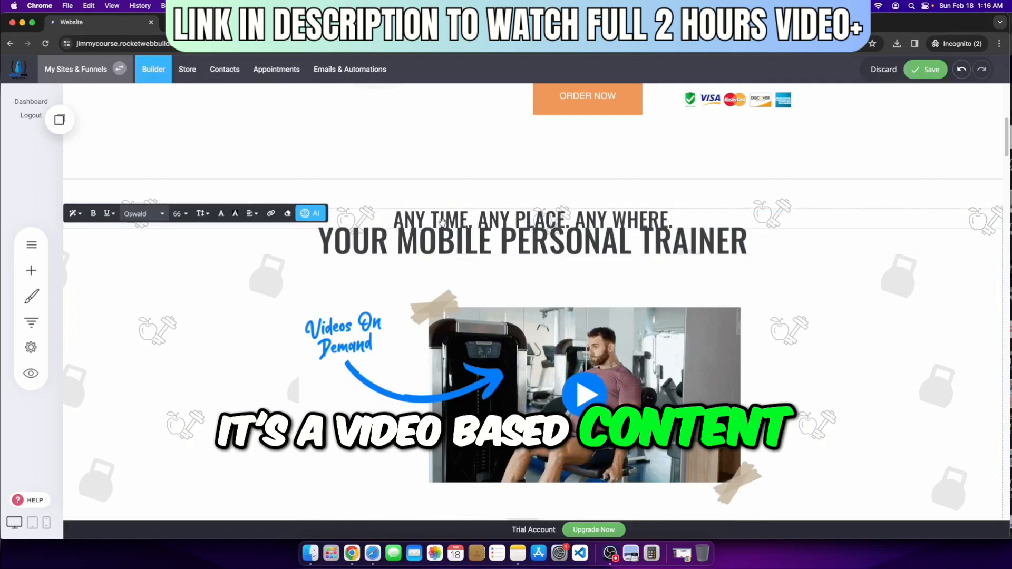
drag(371, 227, 686, 220)
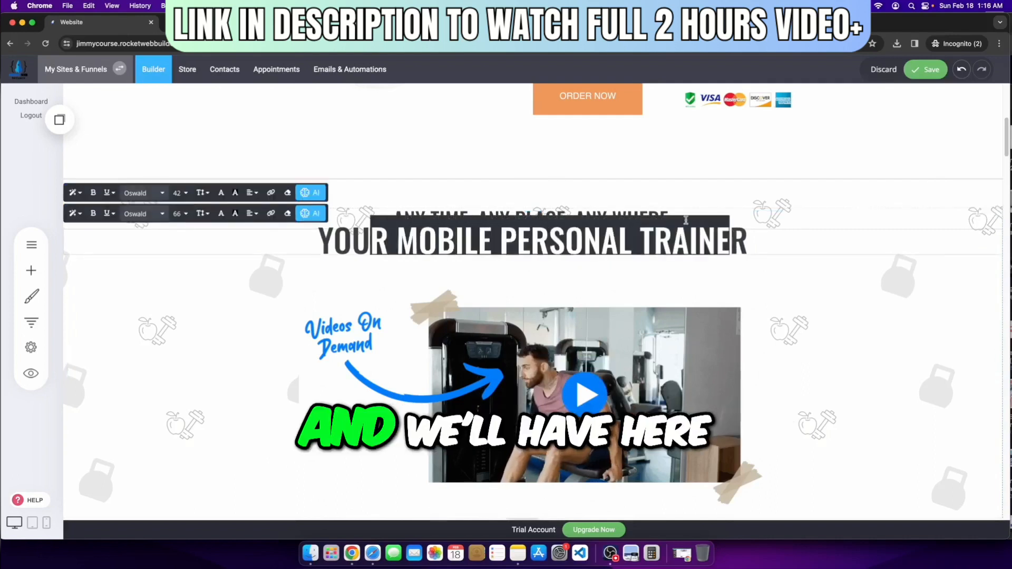
click(682, 221)
drag(396, 218, 699, 234)
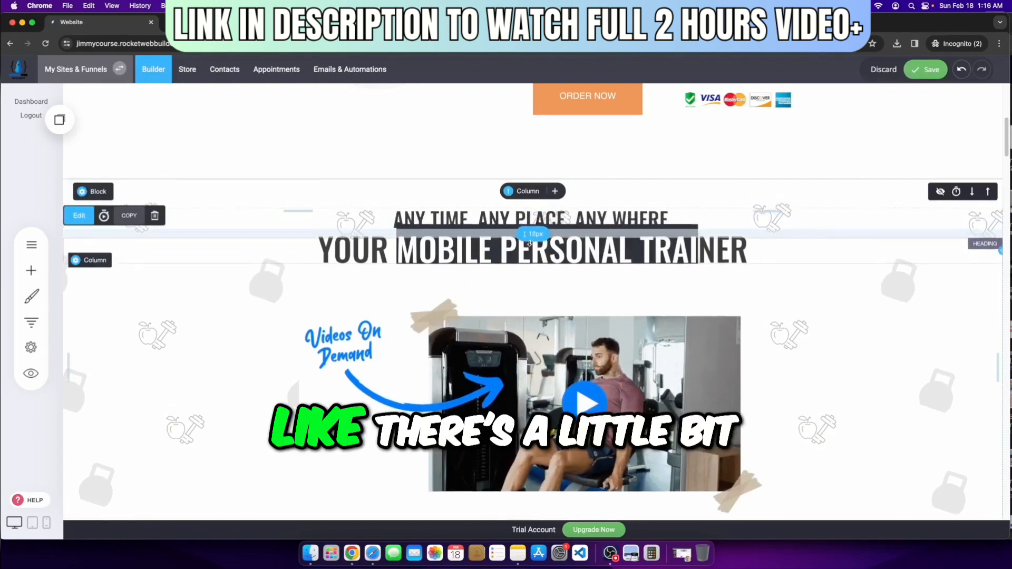
triple_click(612, 254)
click(602, 252)
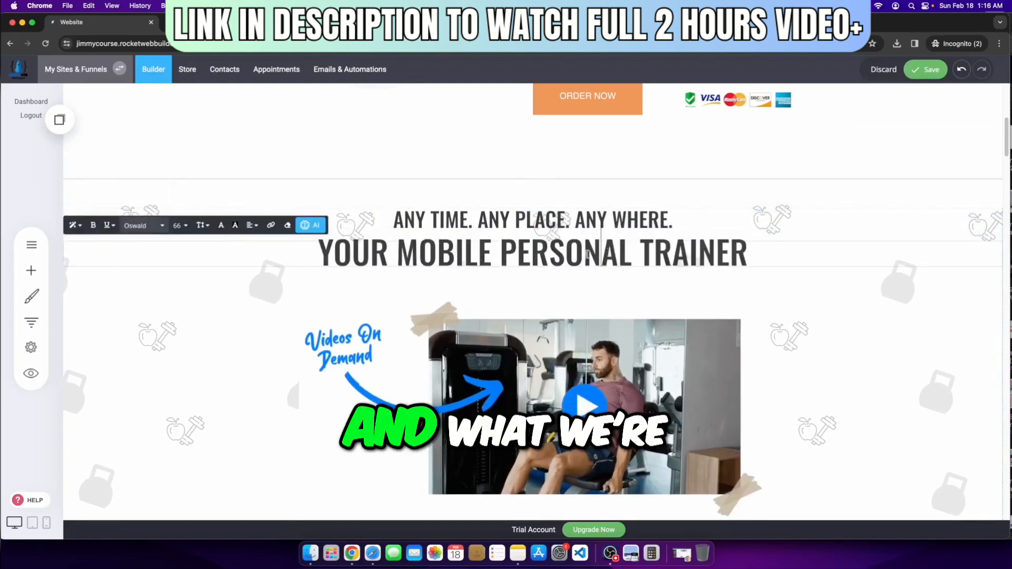
Step: Make "MOBILE PERSONAL" in the trainer heading bold and underlined, and save the page
drag(439, 249, 642, 254)
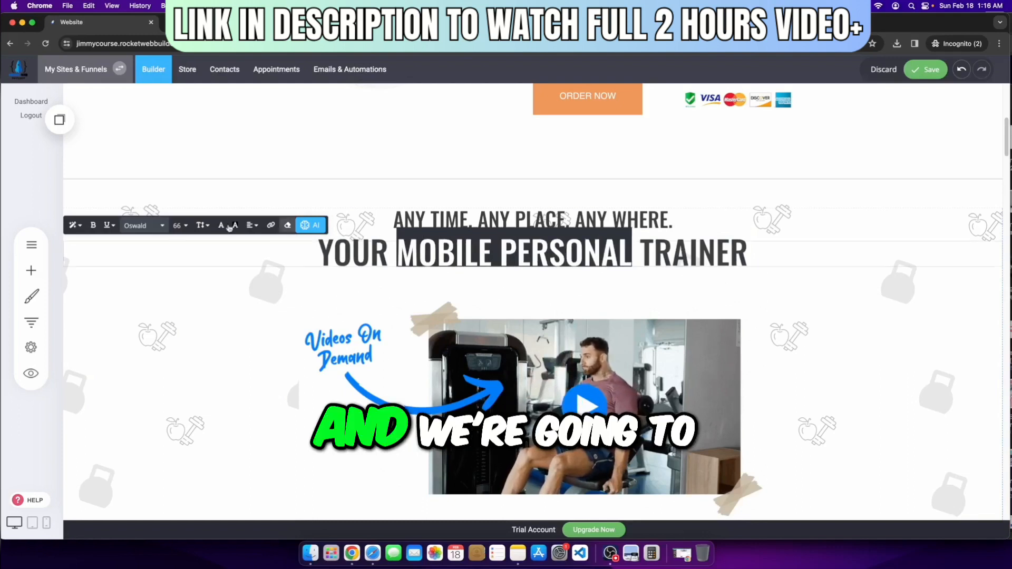
click(113, 228)
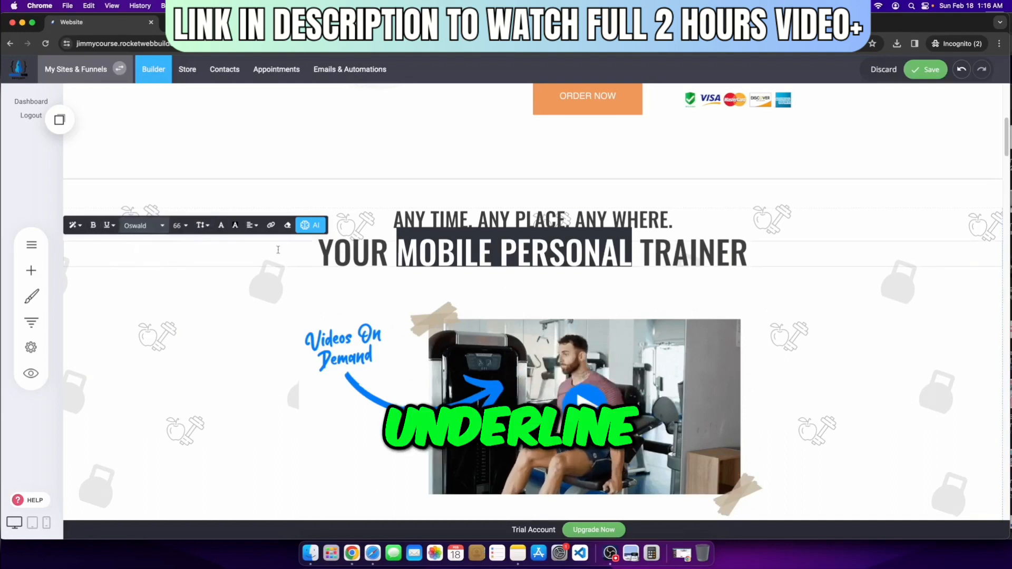
click(94, 230)
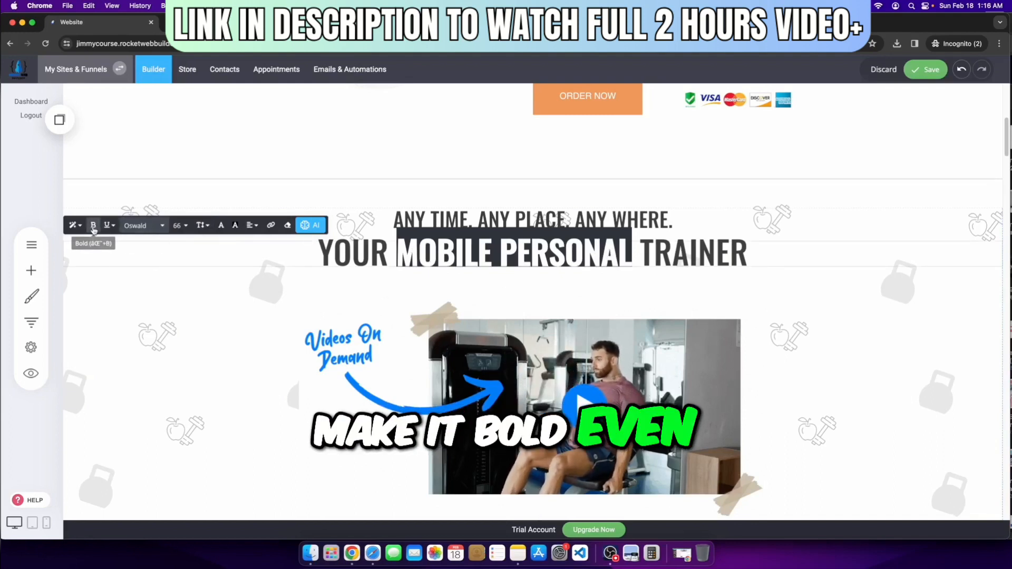
click(452, 305)
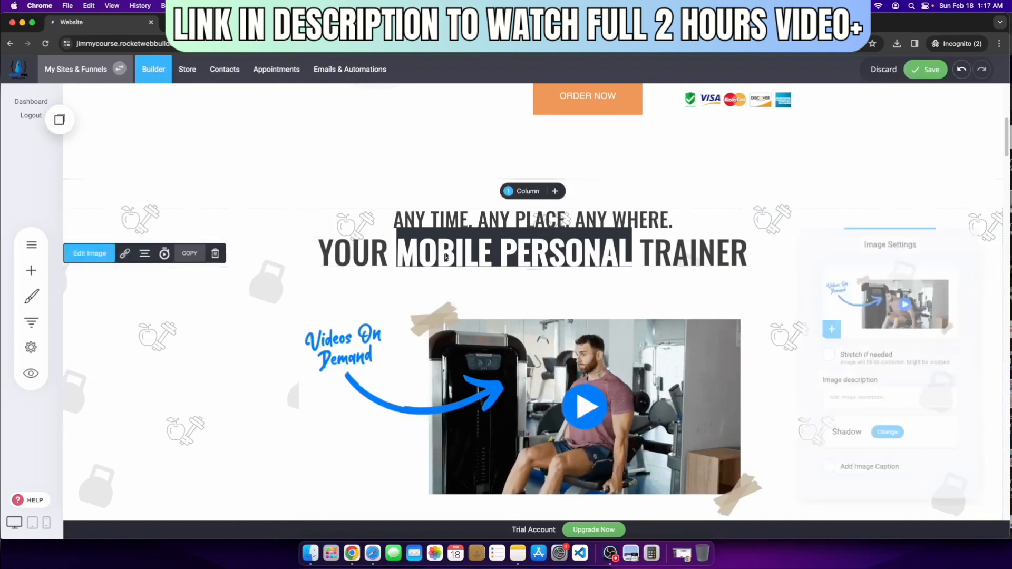
click(398, 249)
drag(398, 250, 632, 253)
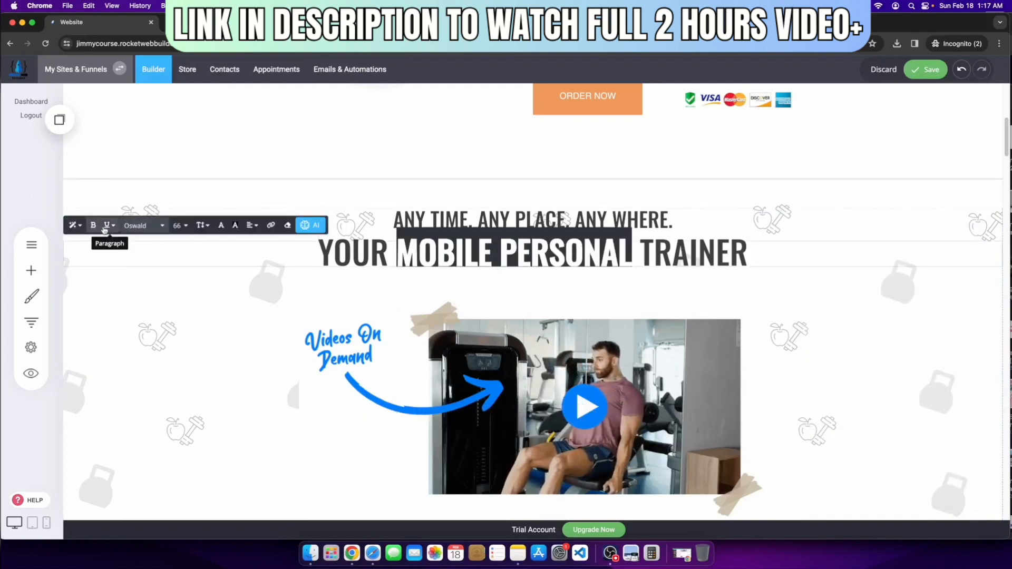
click(126, 246)
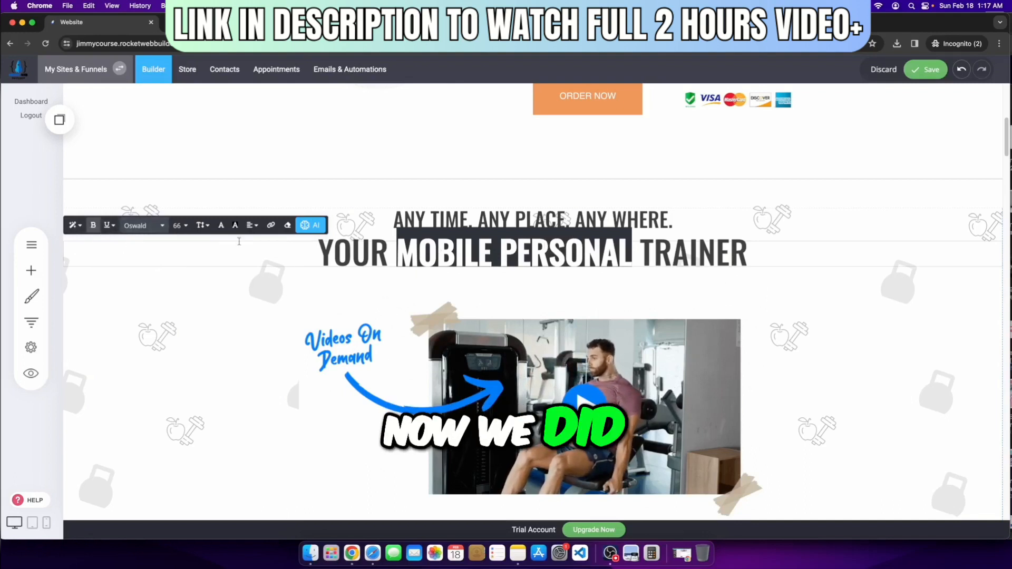
click(123, 306)
click(916, 75)
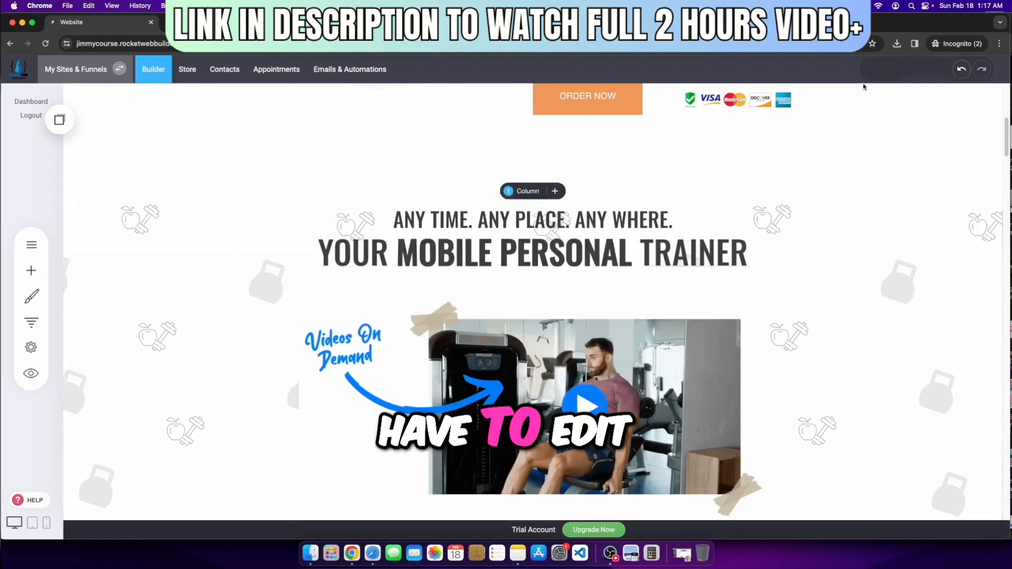
Step: Increase the website's grid width slightly in the global website layout and confirm the change
click(32, 296)
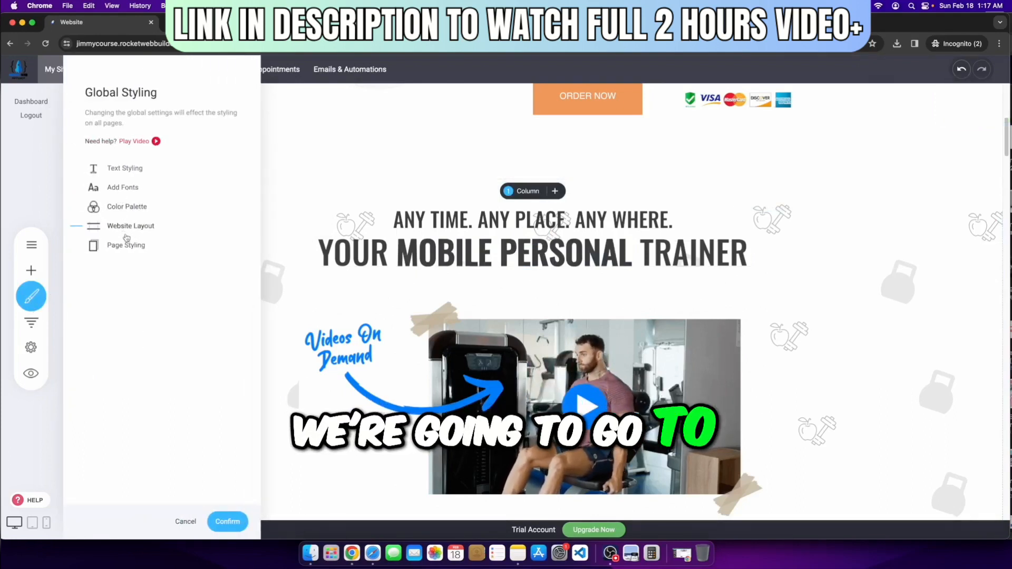
click(127, 227)
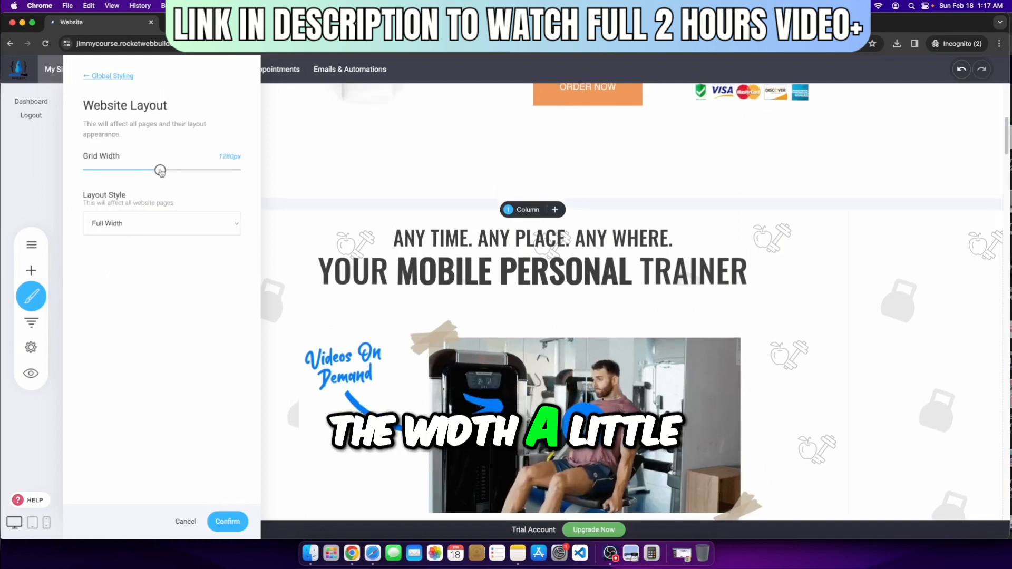
click(236, 520)
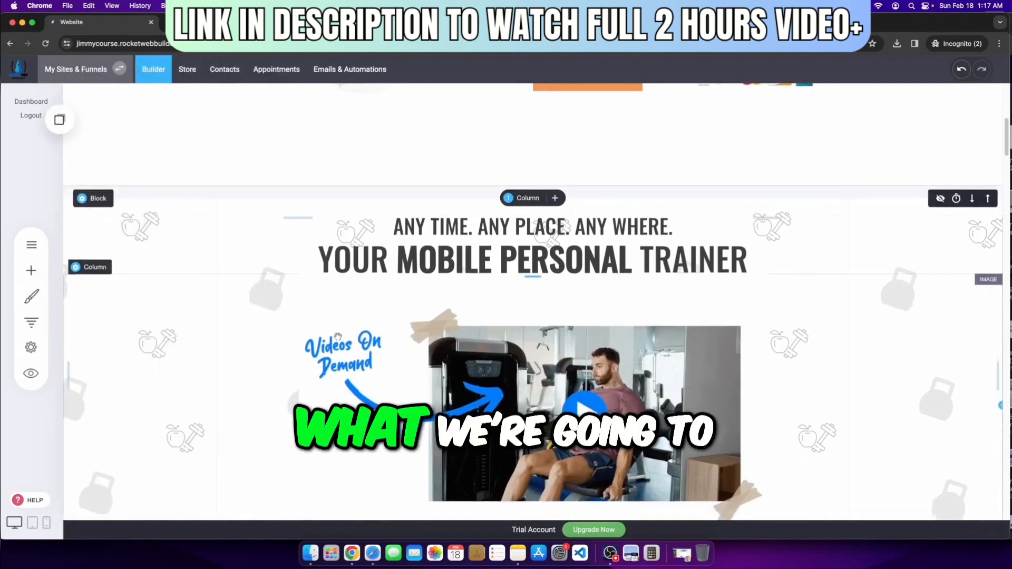
scroll(337, 337, down, 6)
scroll(369, 237, up, 5)
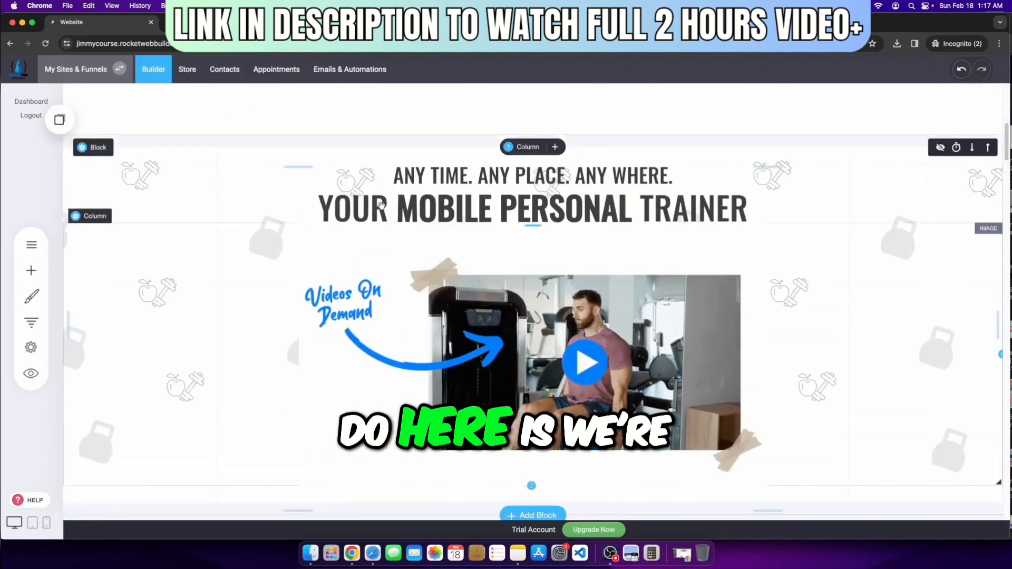
Step: Turn on underlining for text links in the global text styling and set their colour to the light blue global color
click(33, 350)
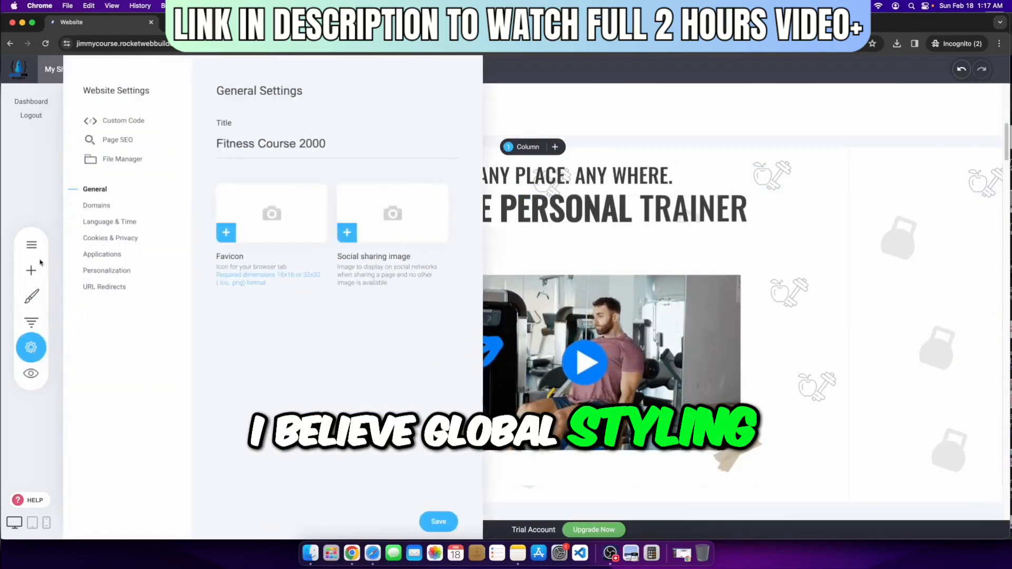
click(31, 296)
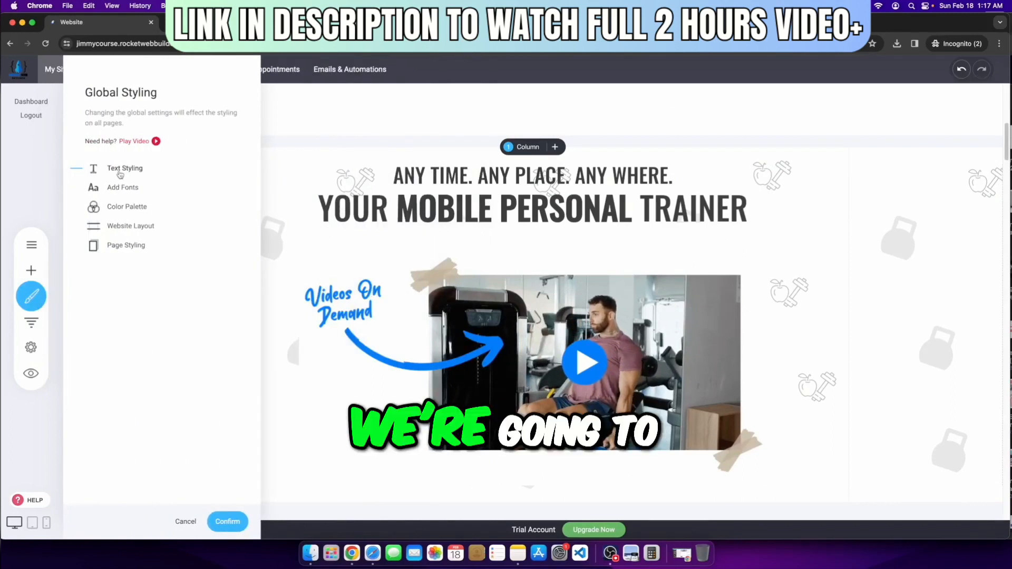
click(120, 170)
scroll(127, 436, down, 3)
click(136, 404)
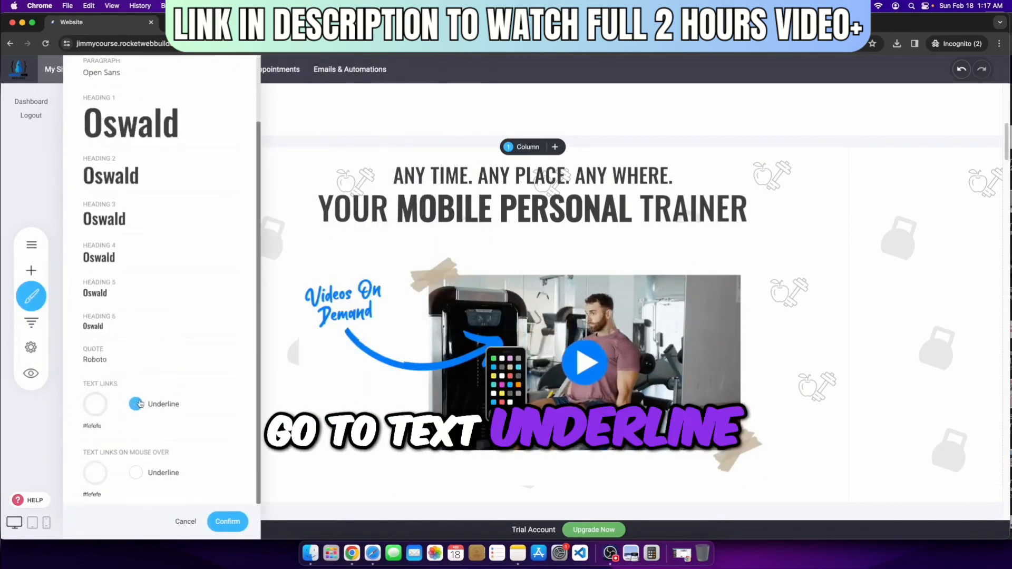
click(94, 409)
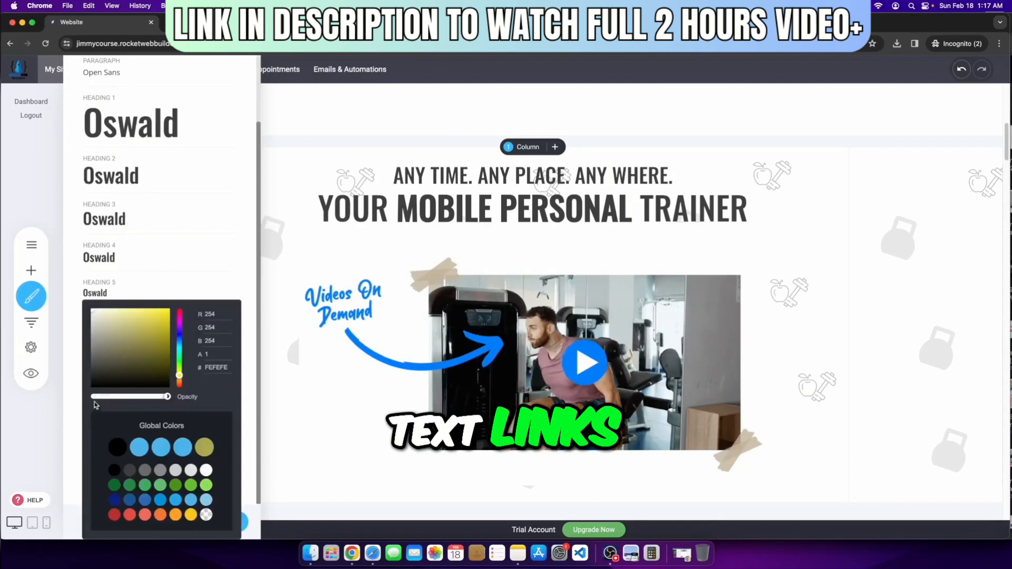
click(139, 448)
click(501, 295)
click(538, 287)
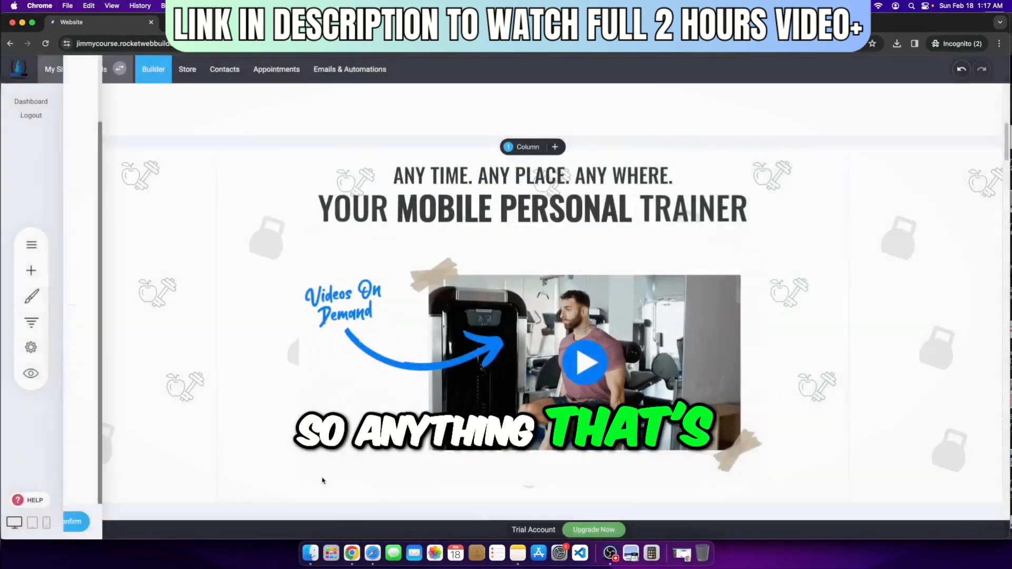
Step: Colour "MOBILE PERSONAL" with the light blue global color and set the spacing below the heading to 15 px
click(431, 214)
drag(409, 212, 629, 212)
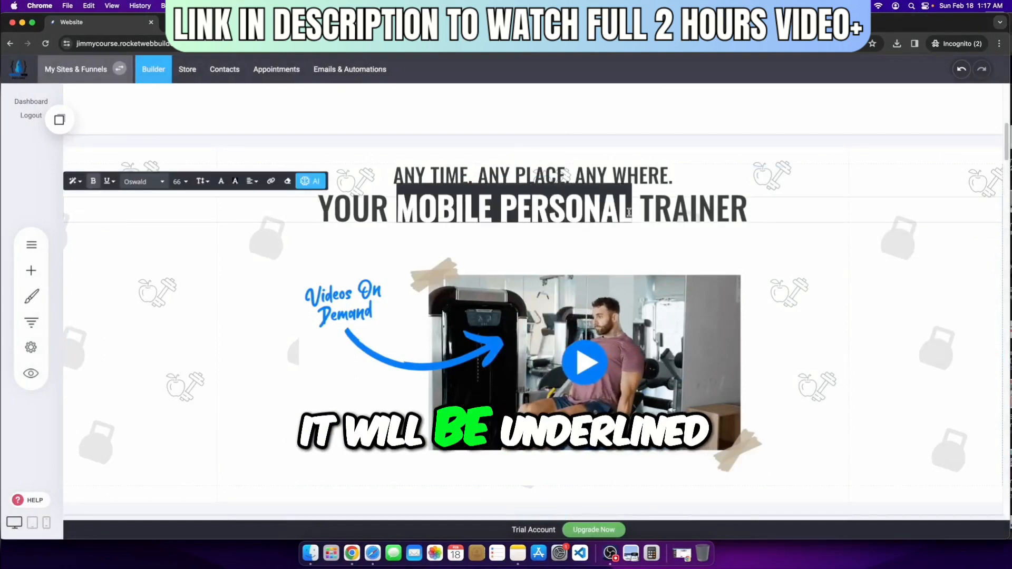
click(221, 181)
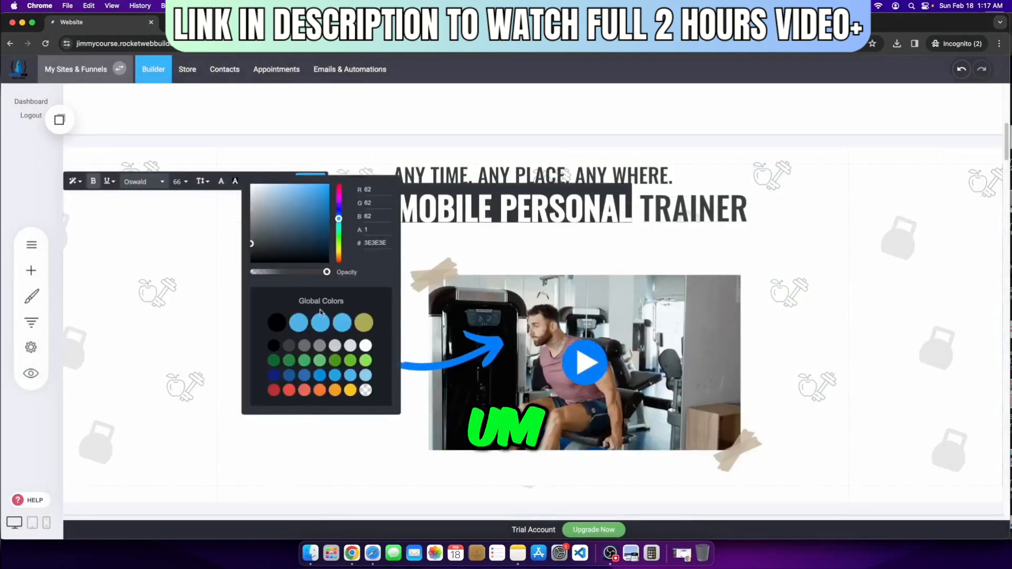
click(321, 323)
click(801, 259)
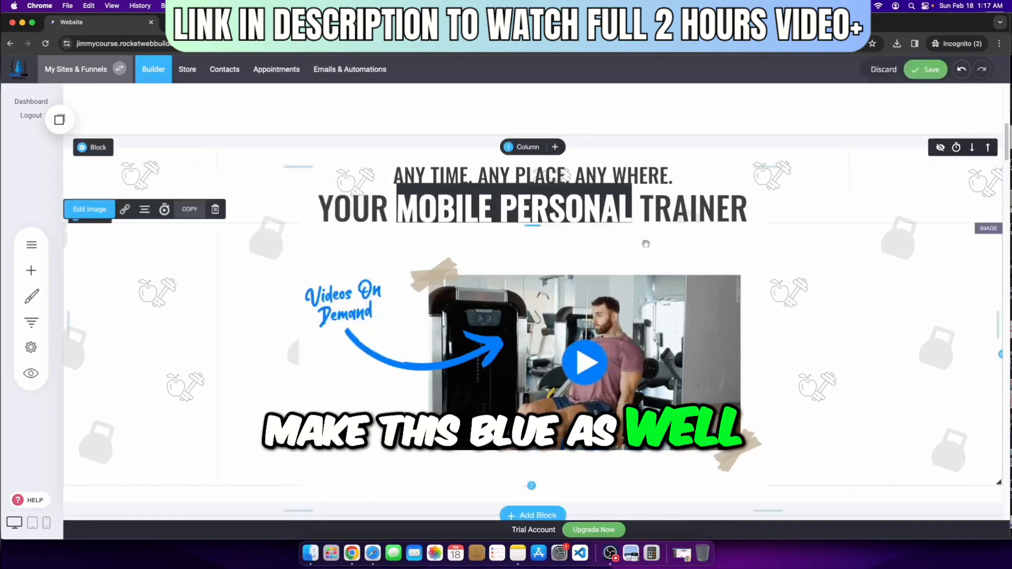
click(736, 186)
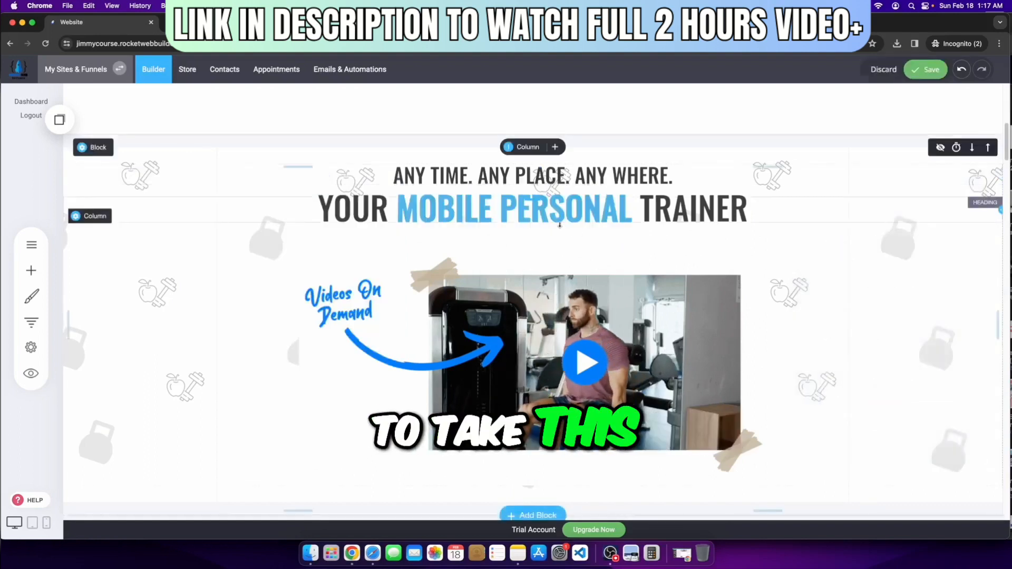
drag(559, 234, 558, 236)
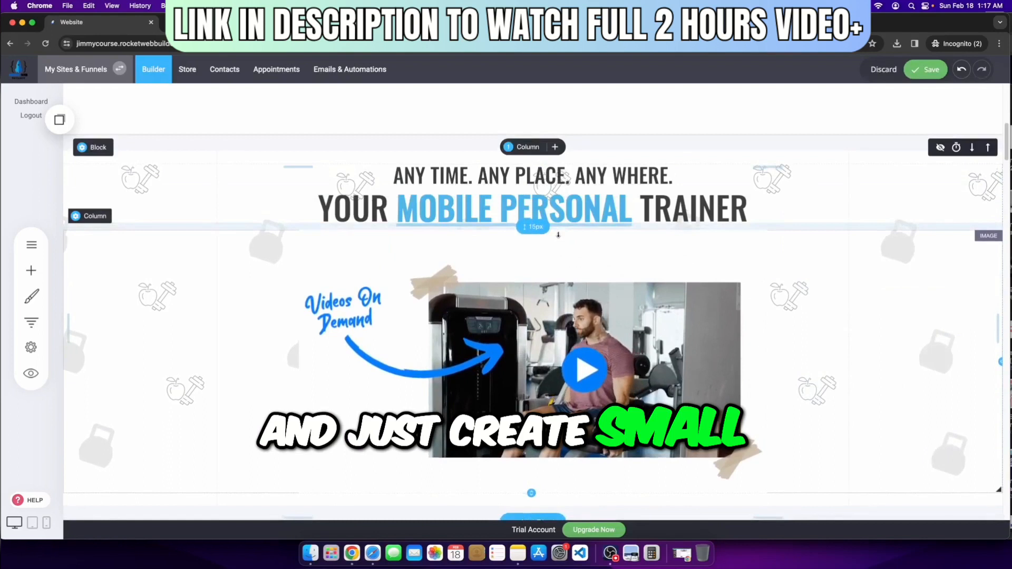
Step: Darken the text colour of "MOBILE PERSONAL" to the blue #3B8AB4 and save the page
click(529, 208)
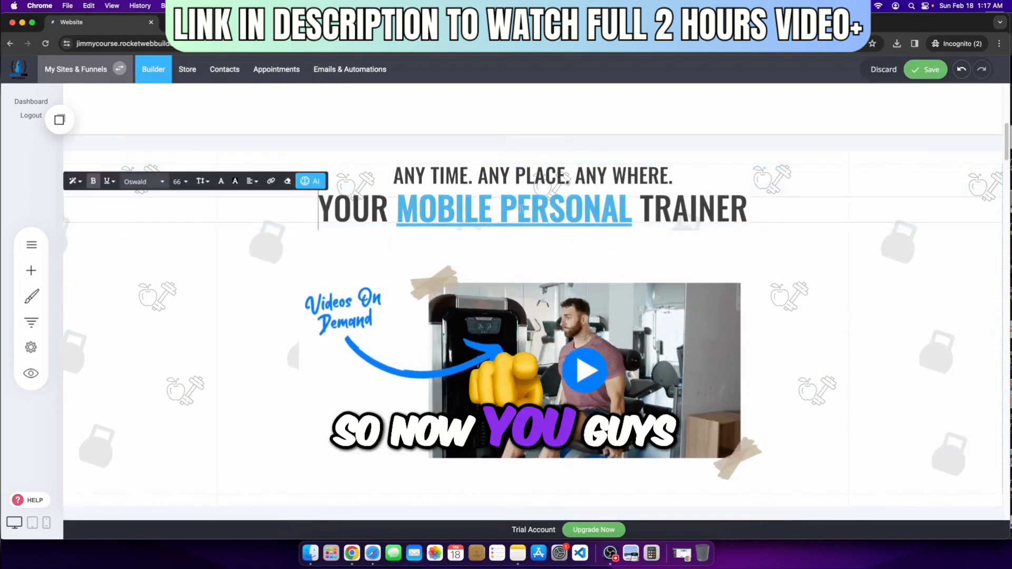
drag(397, 213, 632, 214)
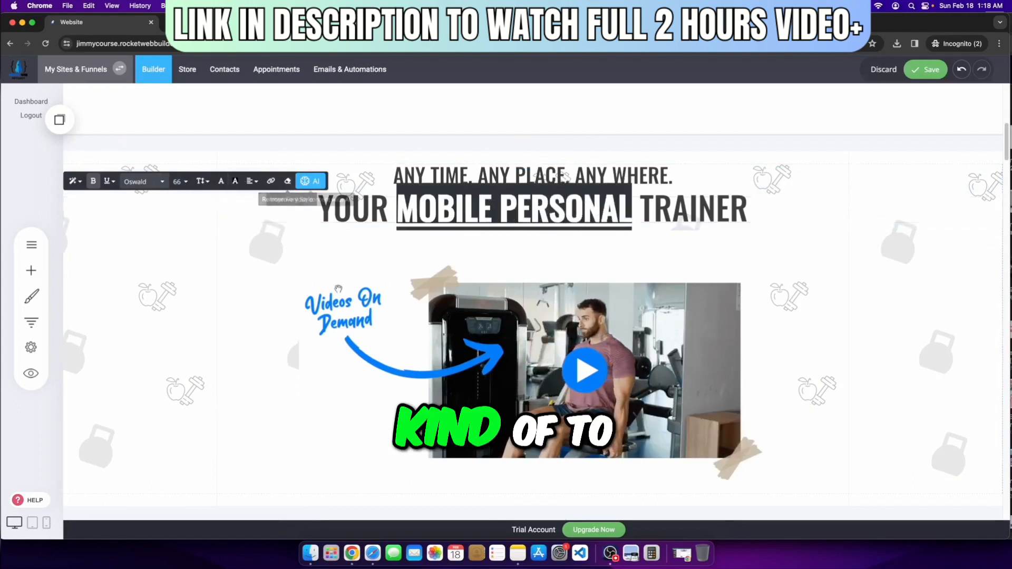
click(224, 184)
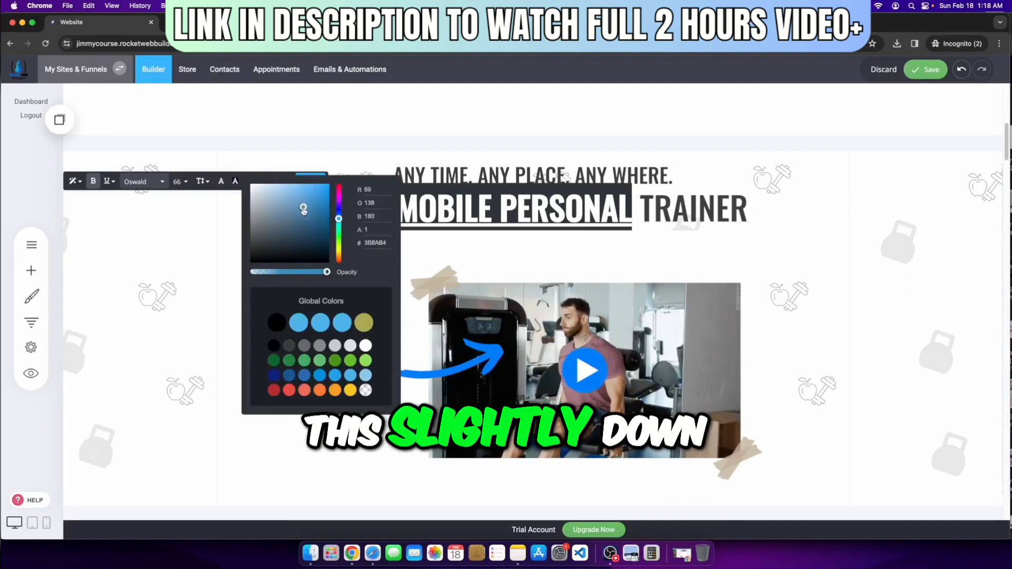
click(573, 248)
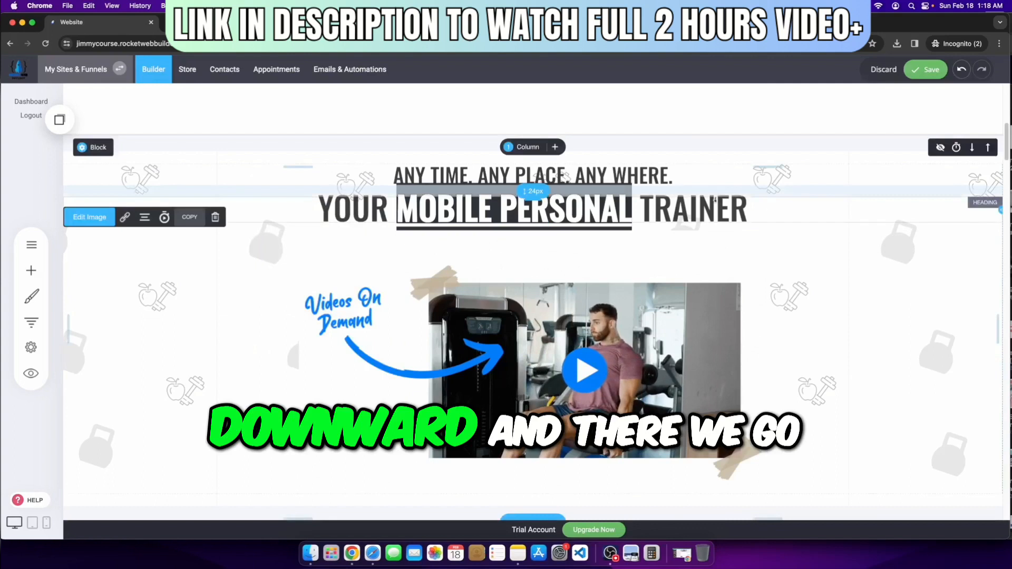
click(692, 208)
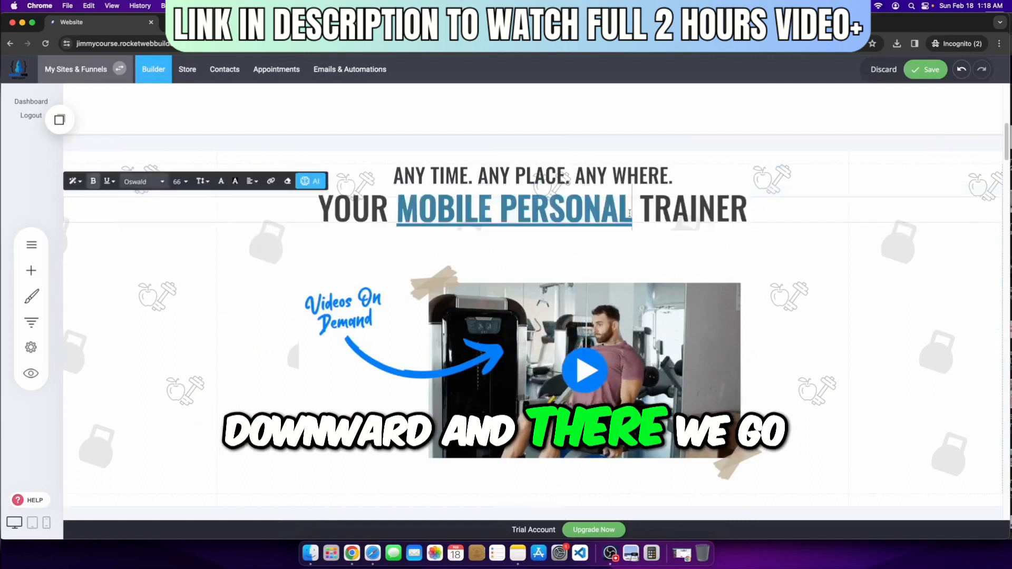
click(932, 75)
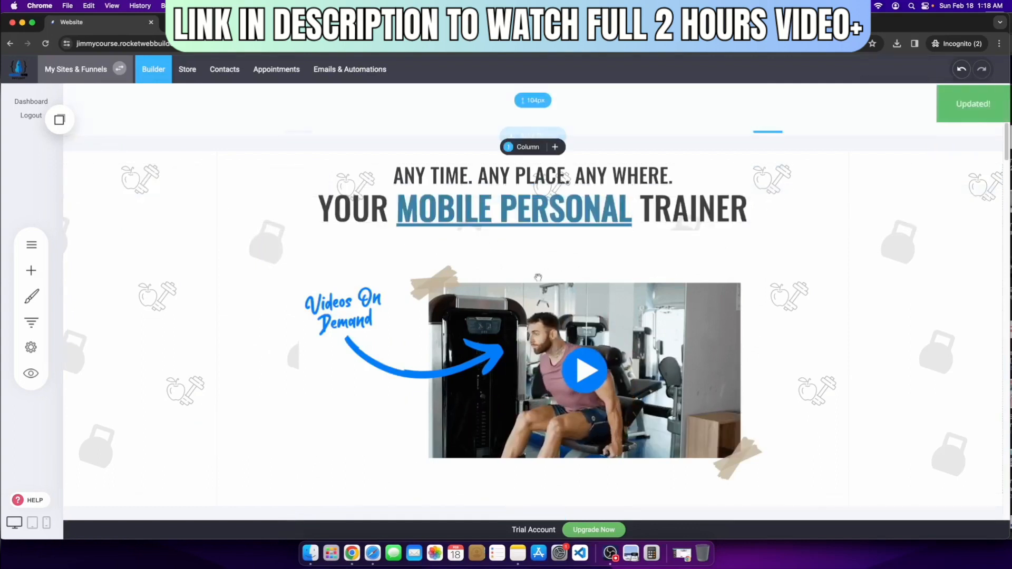
Step: Set the text colour of "MOBILE PERSONAL" to the lighter blue #4EB3EA and save the page
click(411, 208)
click(405, 209)
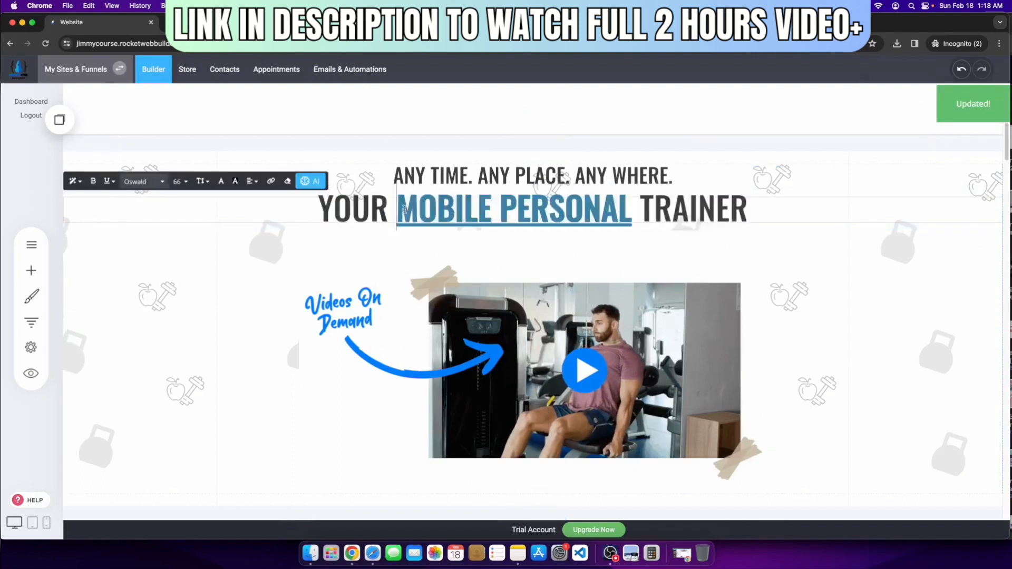
drag(617, 210, 551, 209)
mouse_move(399, 210)
mouse_down()
mouse_move(632, 211)
mouse_move(394, 210)
mouse_up()
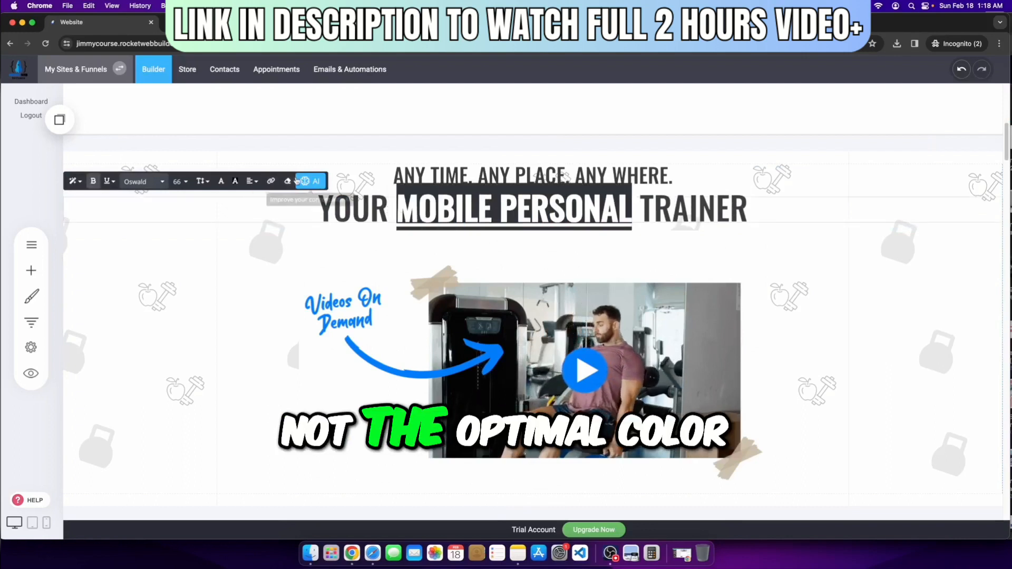
click(223, 182)
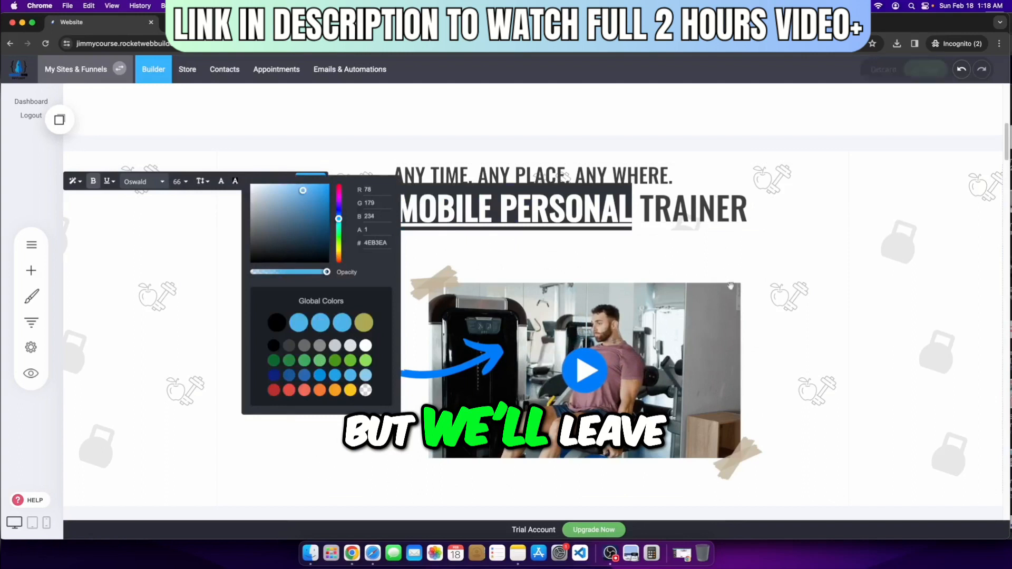
click(730, 285)
click(926, 70)
Step: Review the styling of the "QUALITY CONTENT FOR YOUR GUIDANCE. WORKOUT BY WORKOUT" heading against the product and trainer video sections
scroll(584, 272, up, 3)
scroll(579, 256, up, 1)
scroll(580, 264, down, 3)
scroll(710, 326, down, 2)
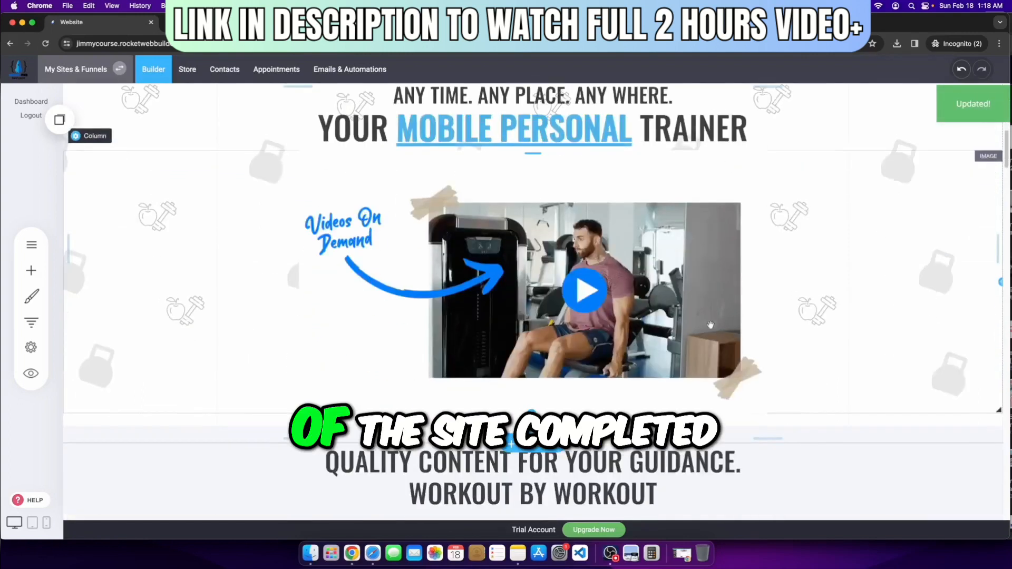
scroll(711, 326, down, 2)
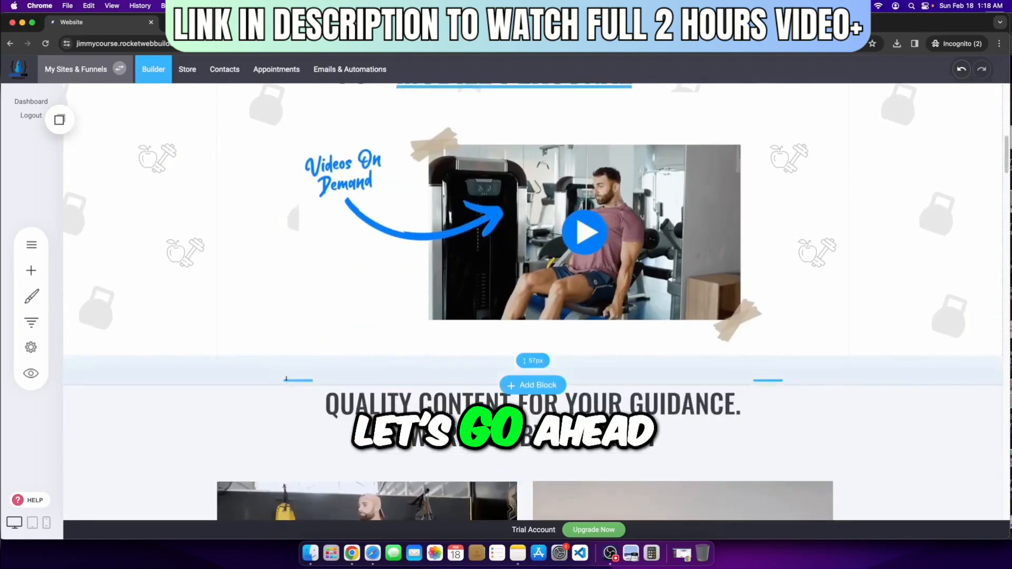
scroll(460, 246, down, 5)
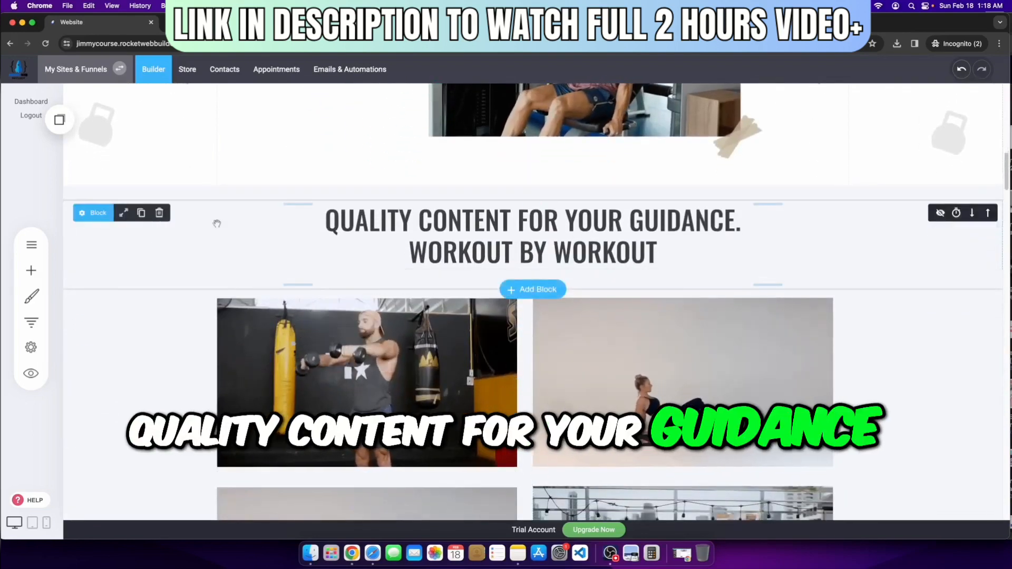
click(514, 225)
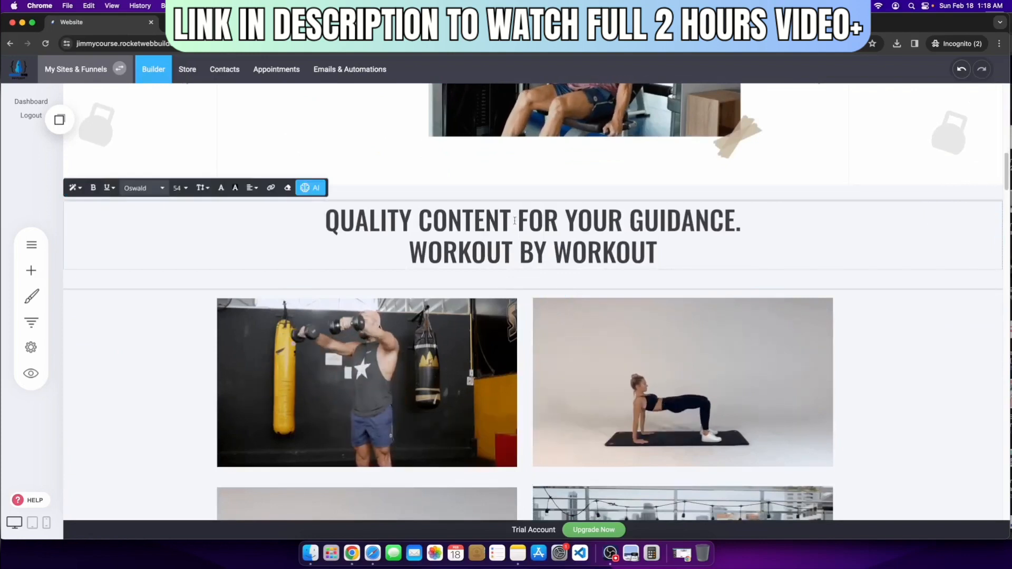
drag(514, 221, 726, 222)
scroll(437, 274, up, 10)
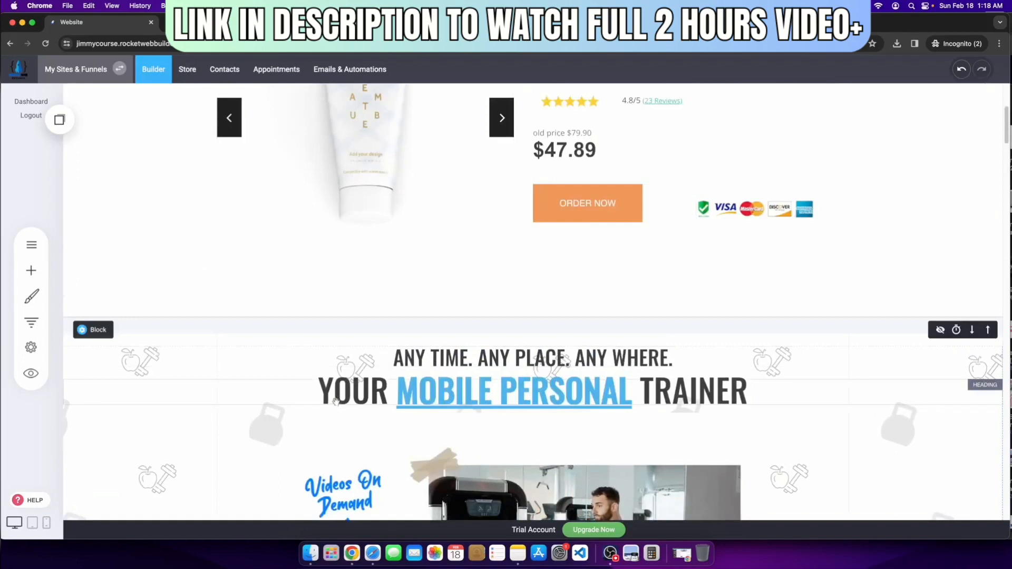
Step: Delete the "QUALITY CONTENT FOR YOUR GUIDANCE. WORKOUT BY WORKOUT" heading block above the workout GIF grid
scroll(336, 402, down, 7)
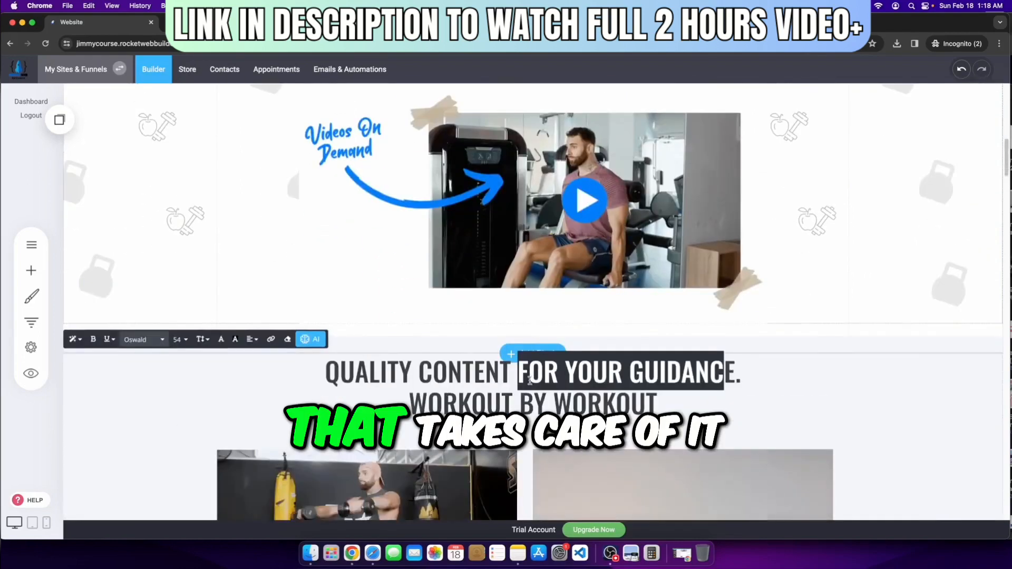
scroll(685, 377, down, 8)
scroll(791, 373, down, 1)
scroll(596, 414, up, 1)
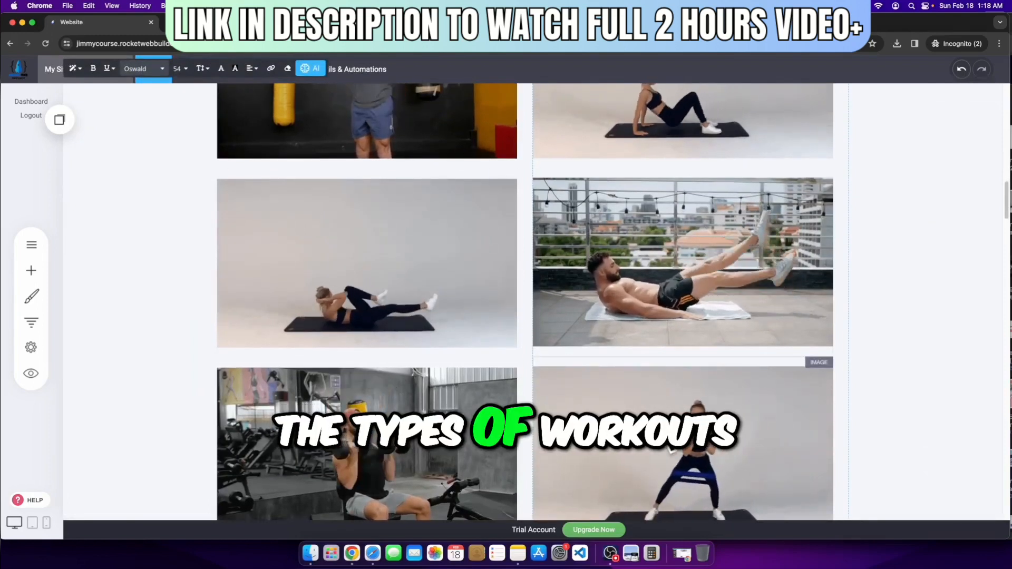
scroll(409, 380, up, 3)
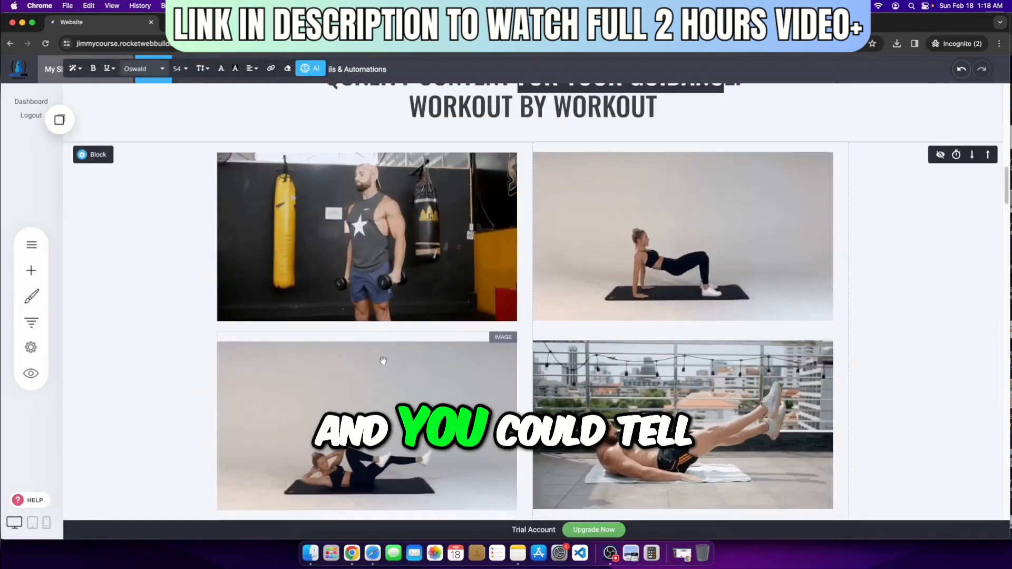
scroll(383, 364, down, 4)
scroll(512, 319, up, 8)
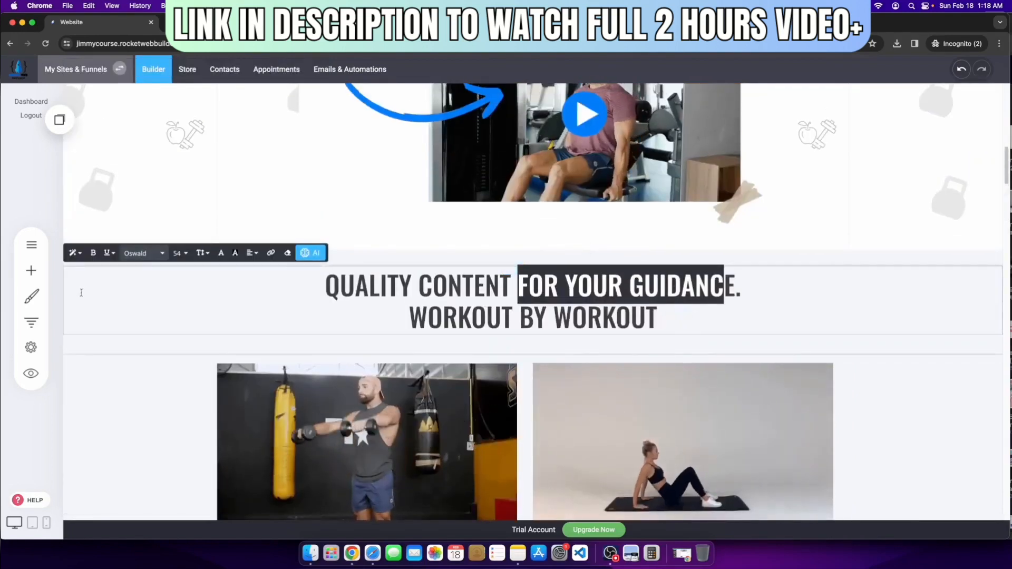
click(64, 293)
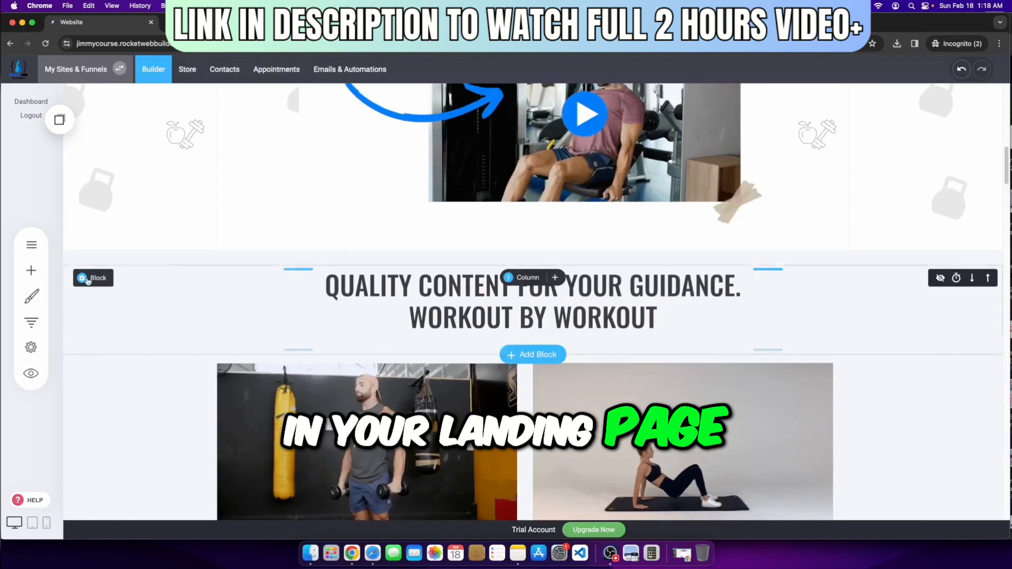
click(159, 279)
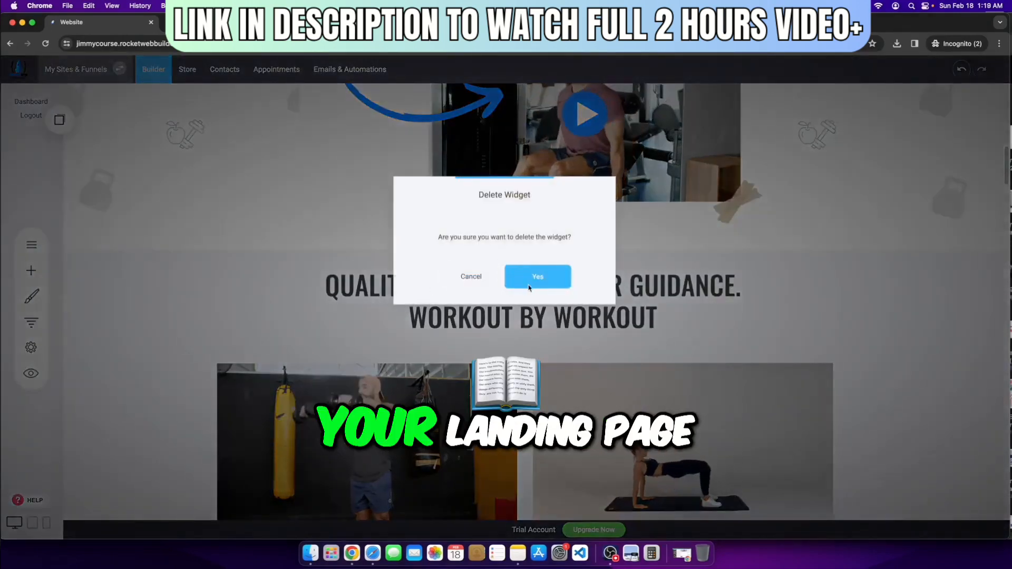
click(529, 288)
Step: Open the block library below the workout grid and examine the testimonial, e-commerce, gallery, video and text templates
click(25, 272)
click(598, 355)
scroll(585, 390, down, 4)
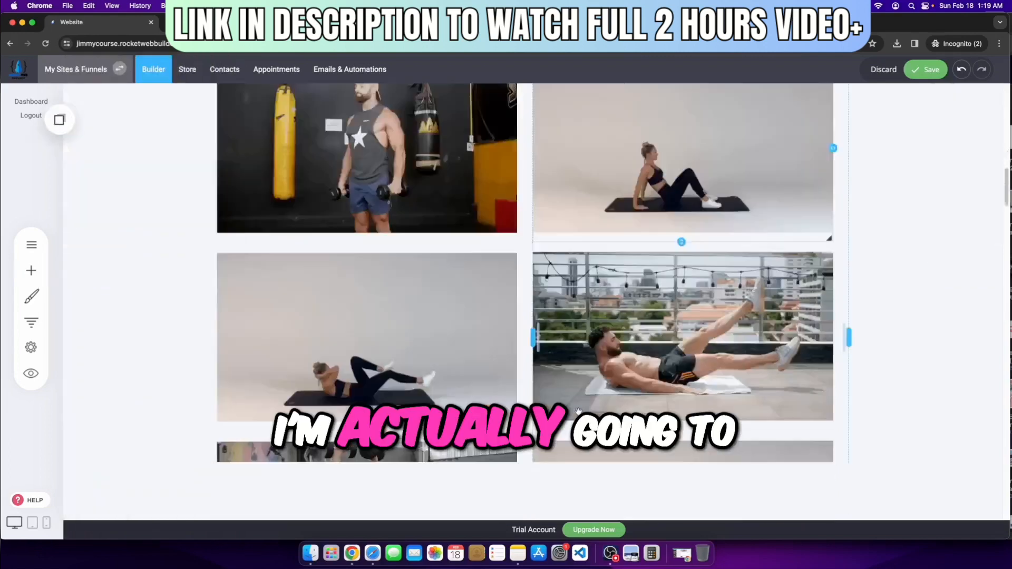
scroll(578, 411, down, 5)
click(534, 295)
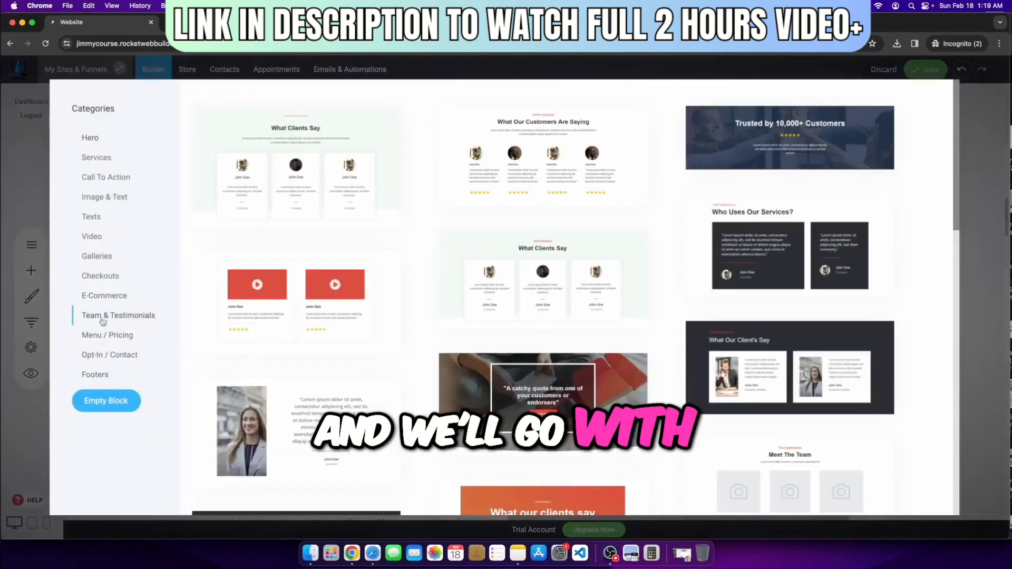
click(104, 295)
click(106, 256)
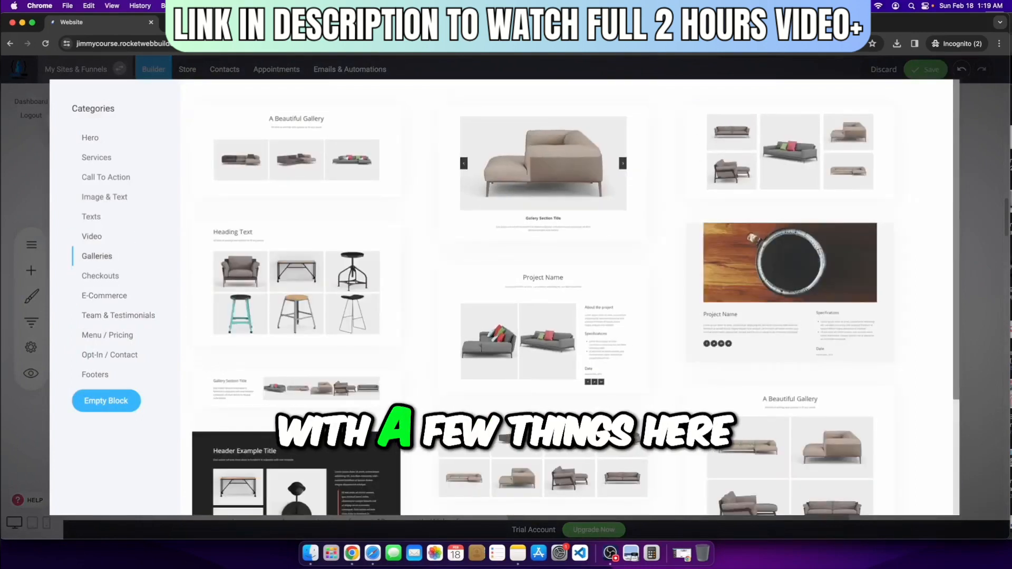
scroll(575, 416, down, 3)
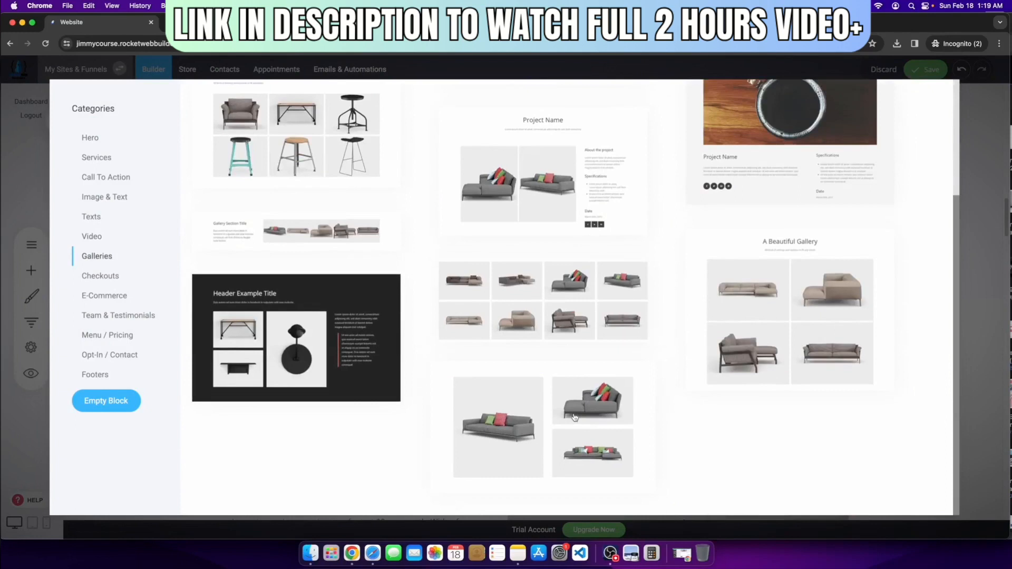
scroll(575, 416, up, 3)
click(92, 236)
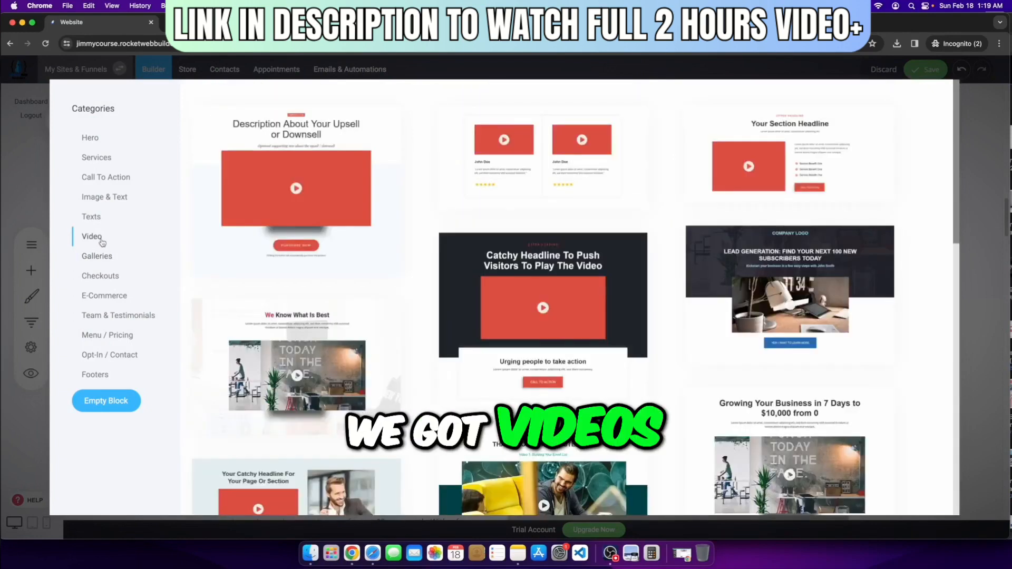
scroll(312, 304, down, 10)
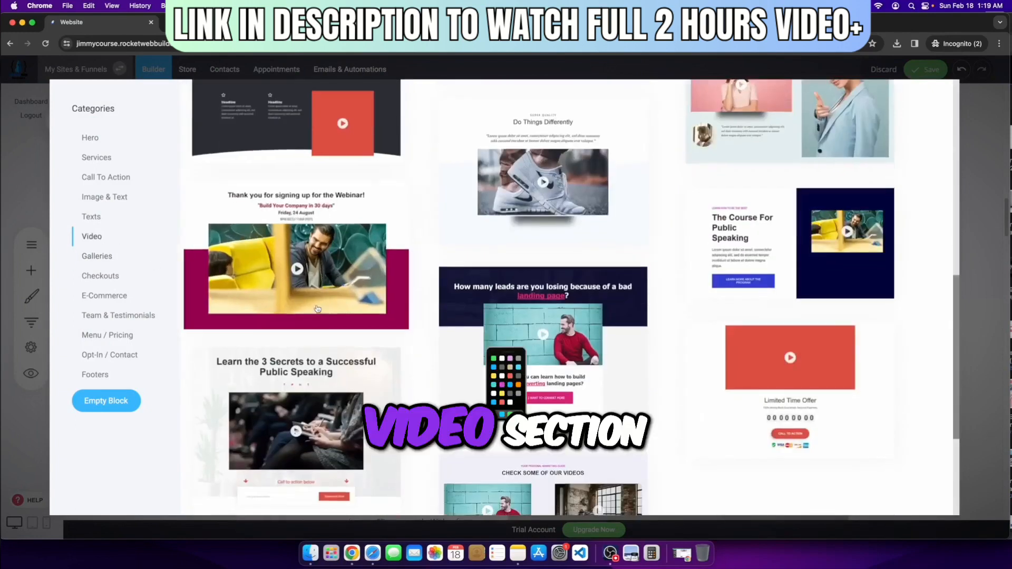
scroll(212, 285, up, 8)
click(90, 216)
scroll(579, 372, down, 3)
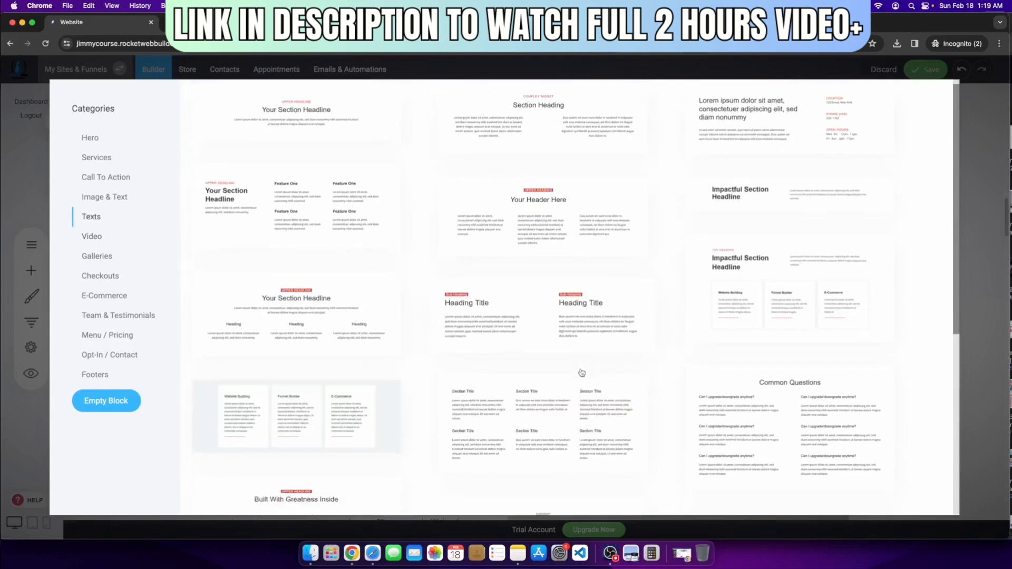
scroll(559, 370, up, 4)
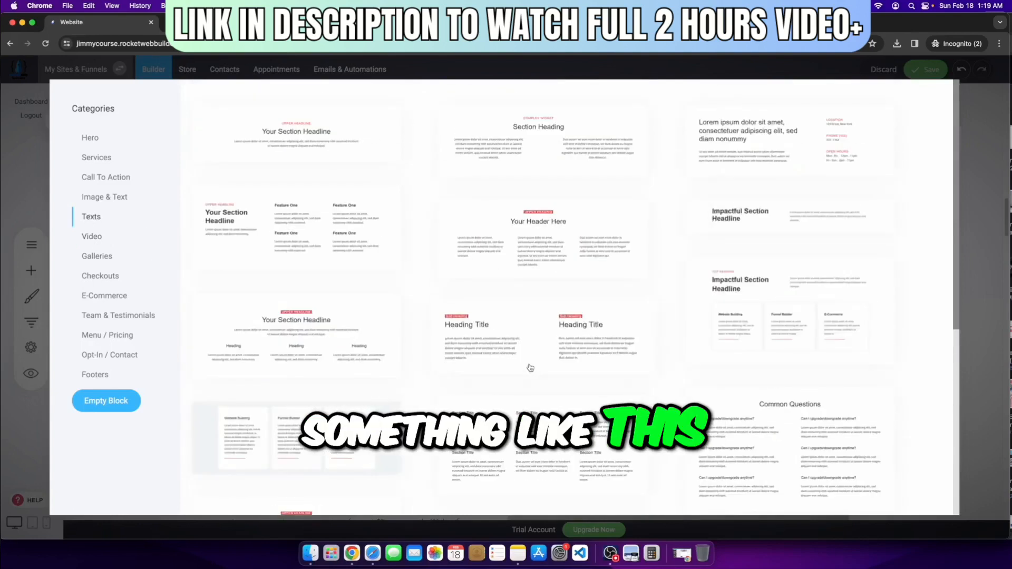
scroll(530, 368, down, 7)
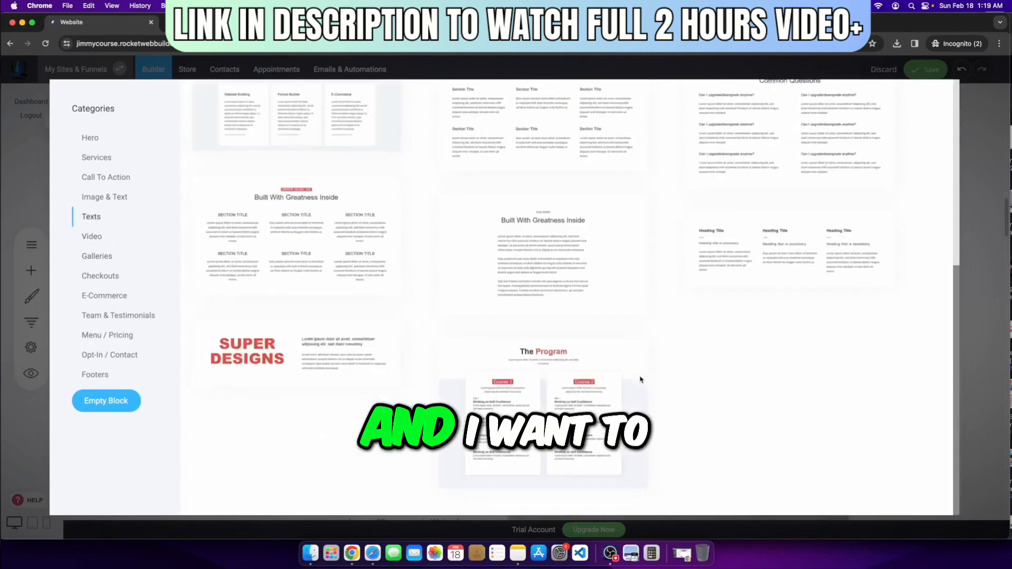
Step: Insert the Image & Text template with "Heading Example" and a checklist below the workout grid, and copy its first icon section
click(119, 206)
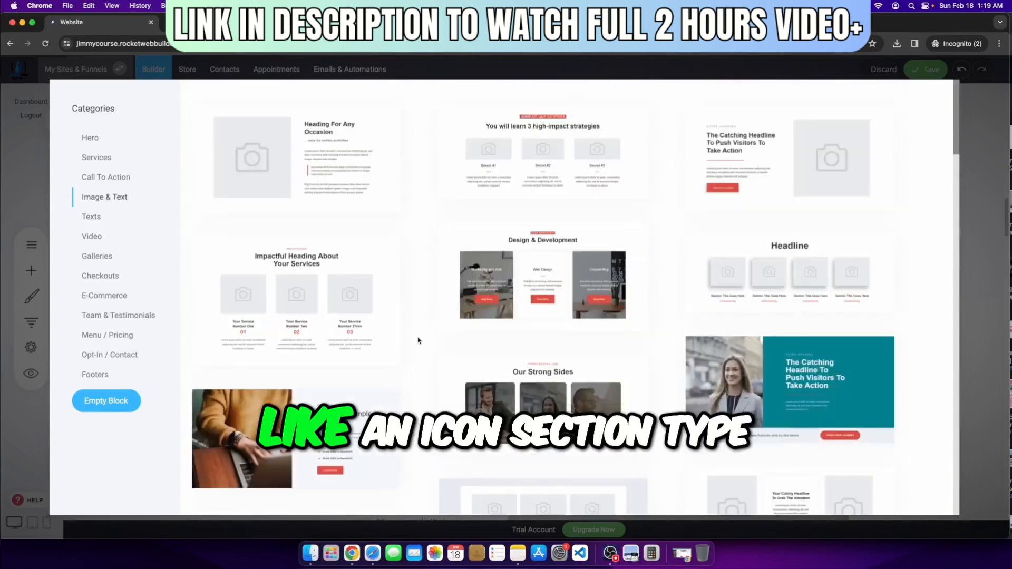
scroll(417, 340, down, 20)
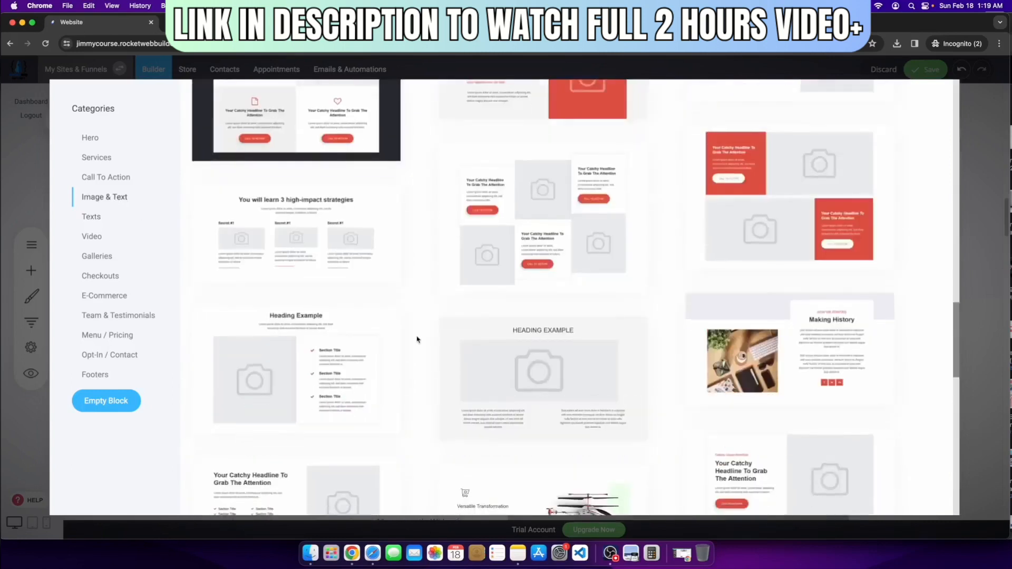
scroll(417, 340, up, 6)
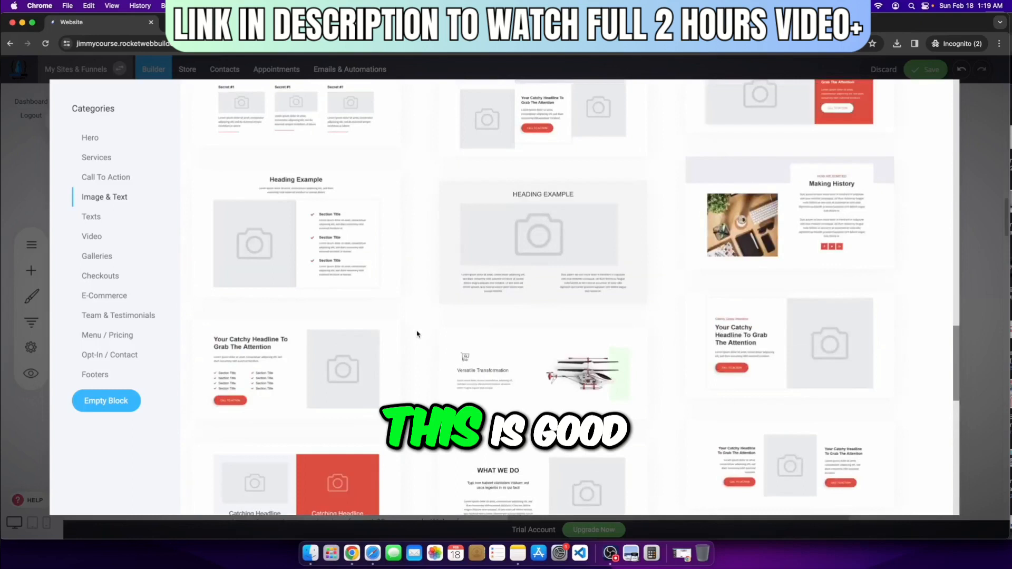
click(254, 244)
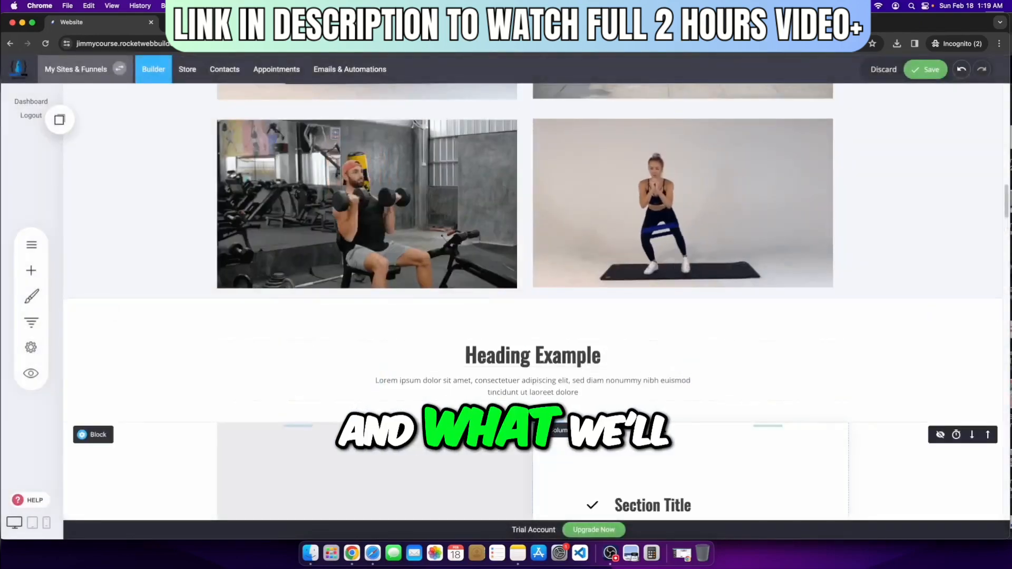
scroll(665, 432, down, 4)
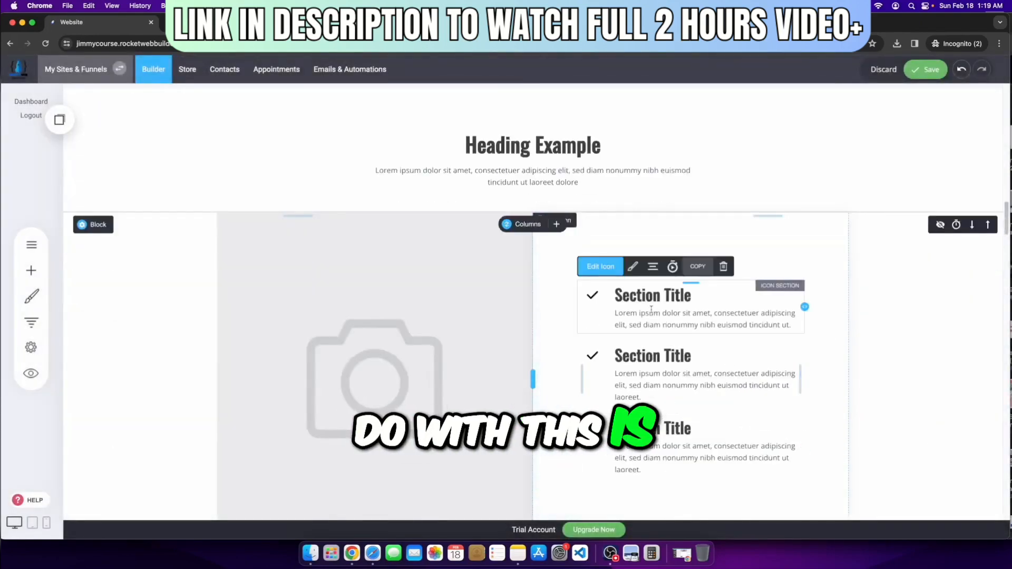
Step: Add an empty block between the trainer video section and the workout grid, and look at its background settings
scroll(651, 311, up, 9)
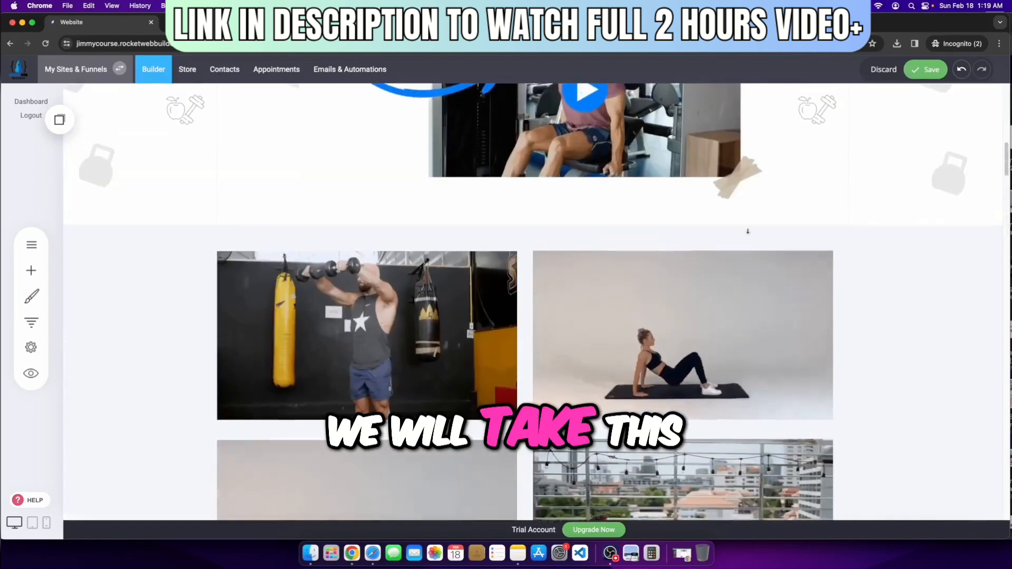
click(533, 244)
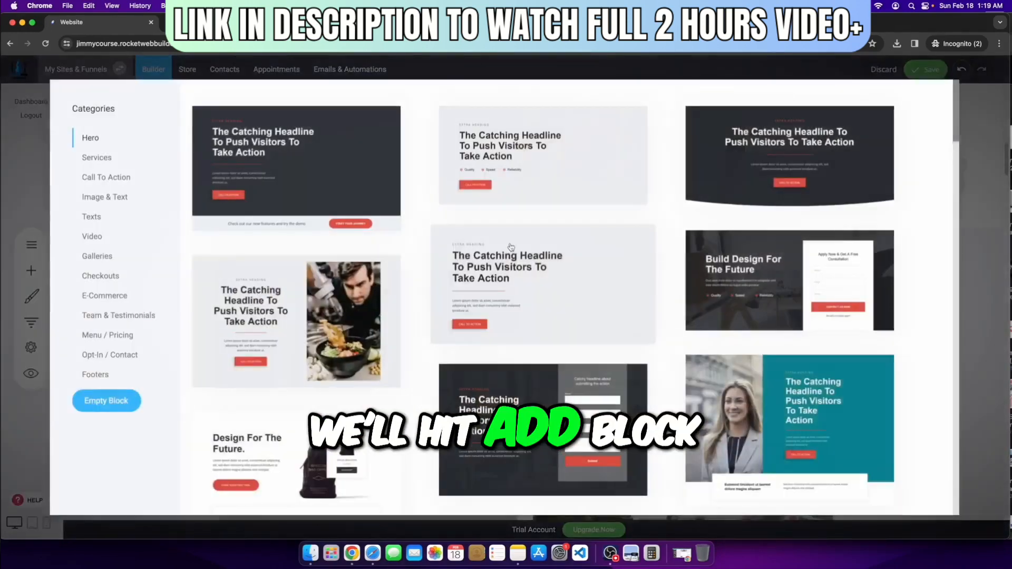
click(135, 407)
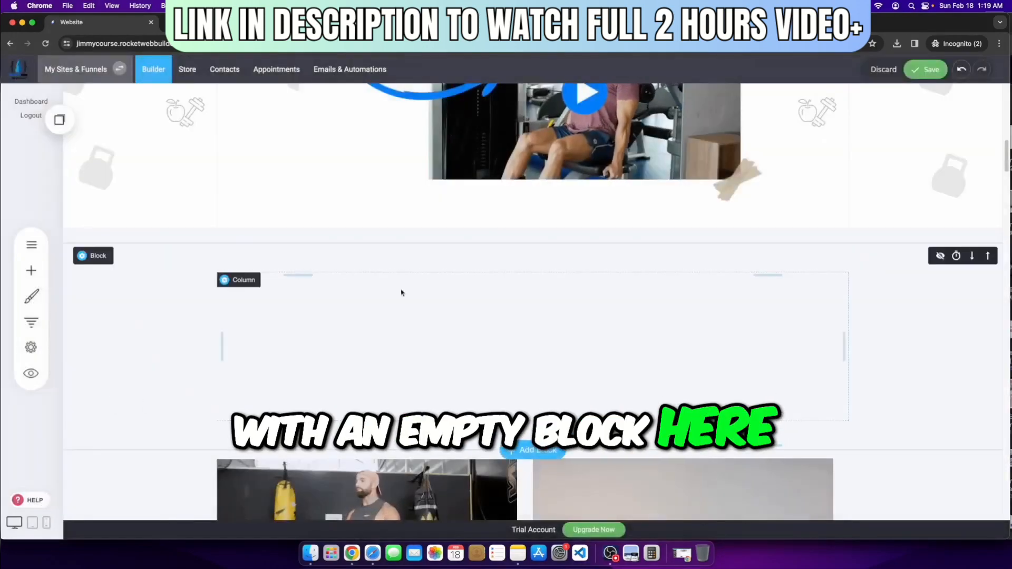
click(160, 255)
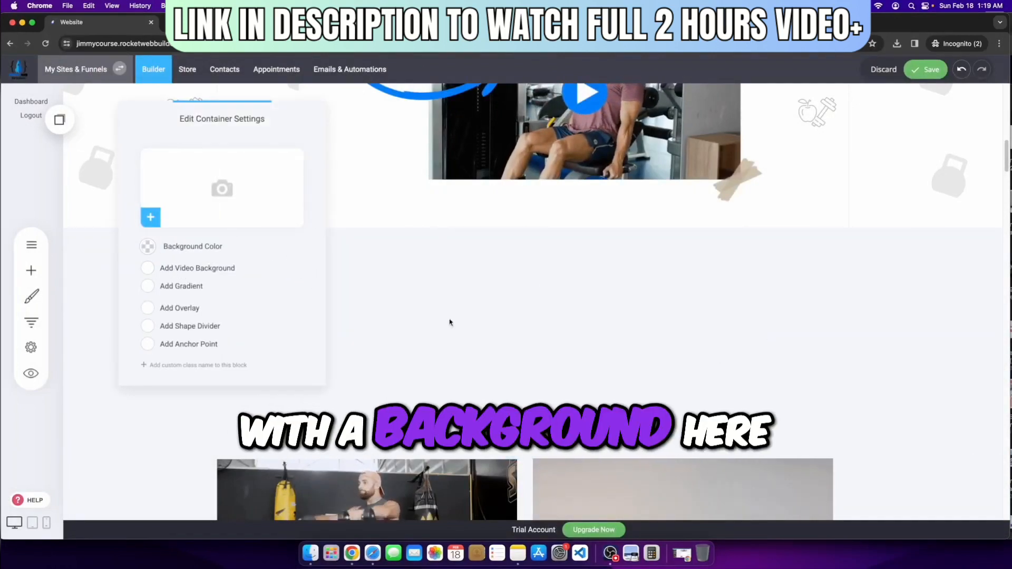
click(695, 305)
Step: Split the empty block above the workout grid into three columns
scroll(697, 305, down, 8)
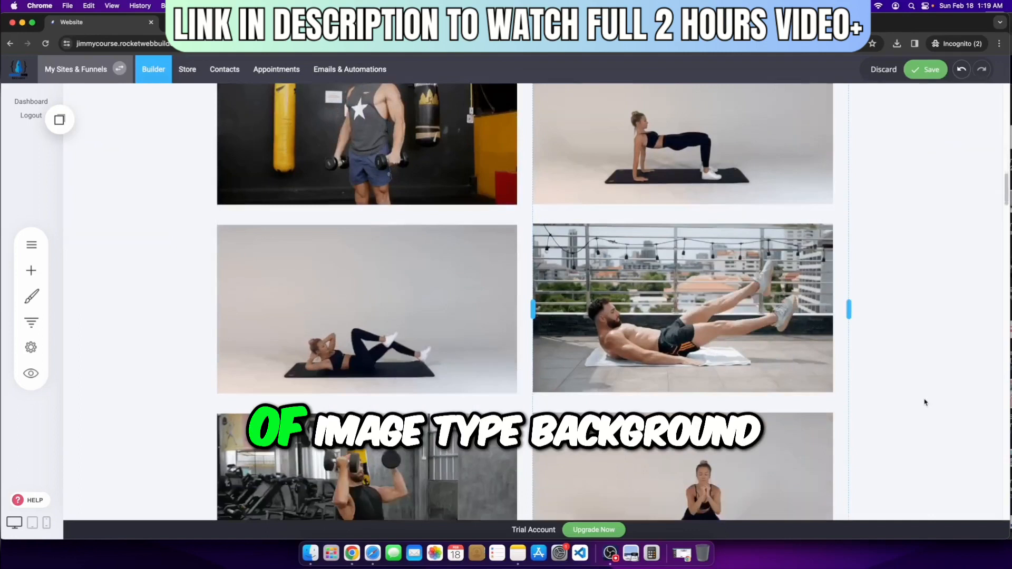
scroll(924, 402, down, 6)
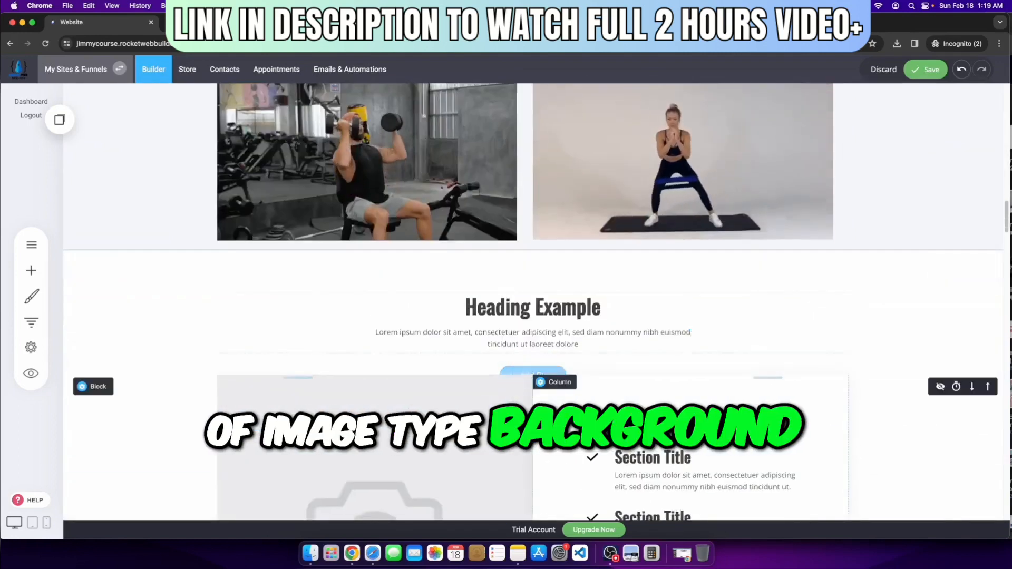
scroll(429, 338, up, 5)
scroll(429, 338, up, 8)
scroll(427, 340, down, 8)
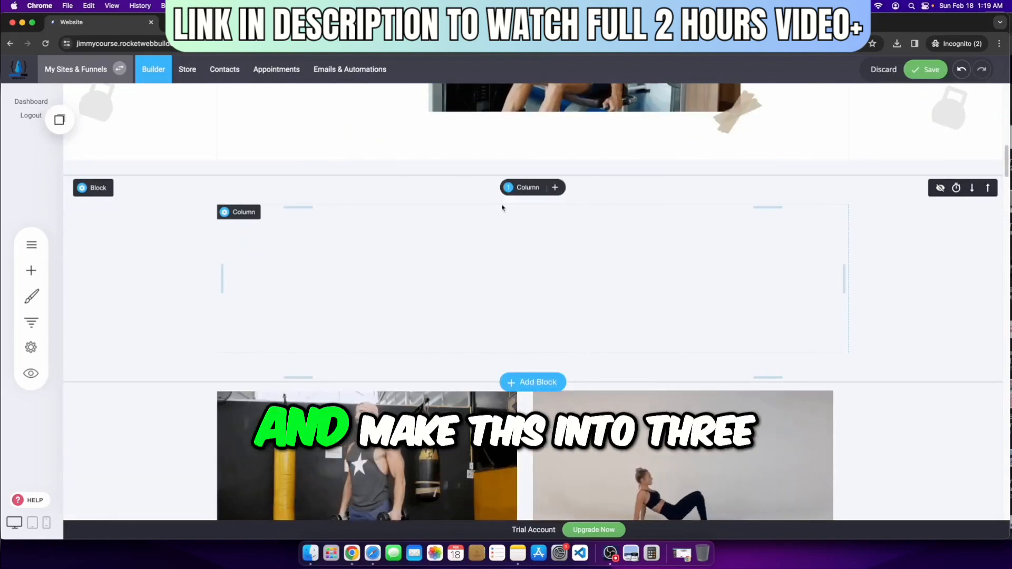
click(528, 189)
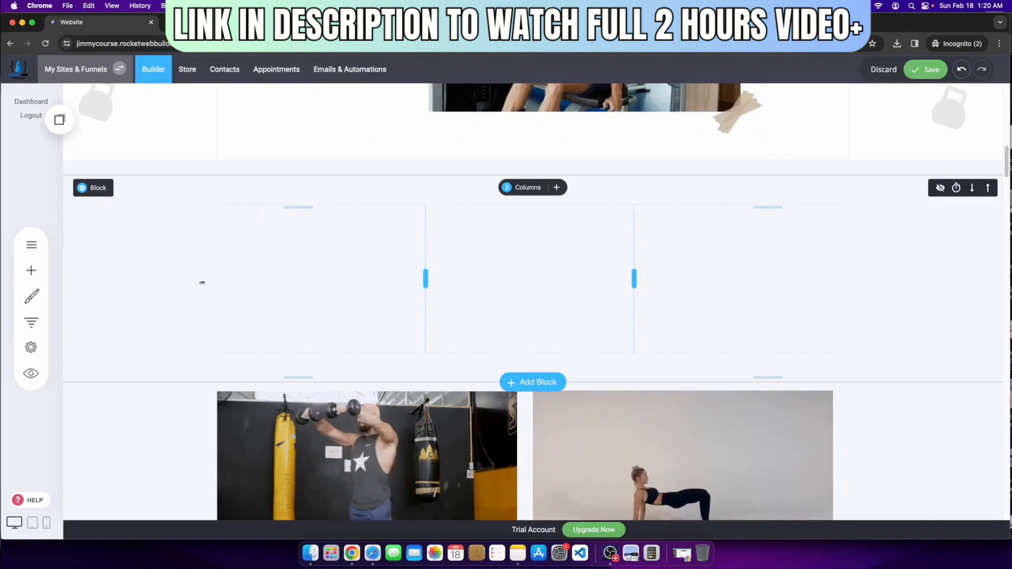
Step: Place a copy of the copied icon section in each of the three columns above the workout grid
click(29, 268)
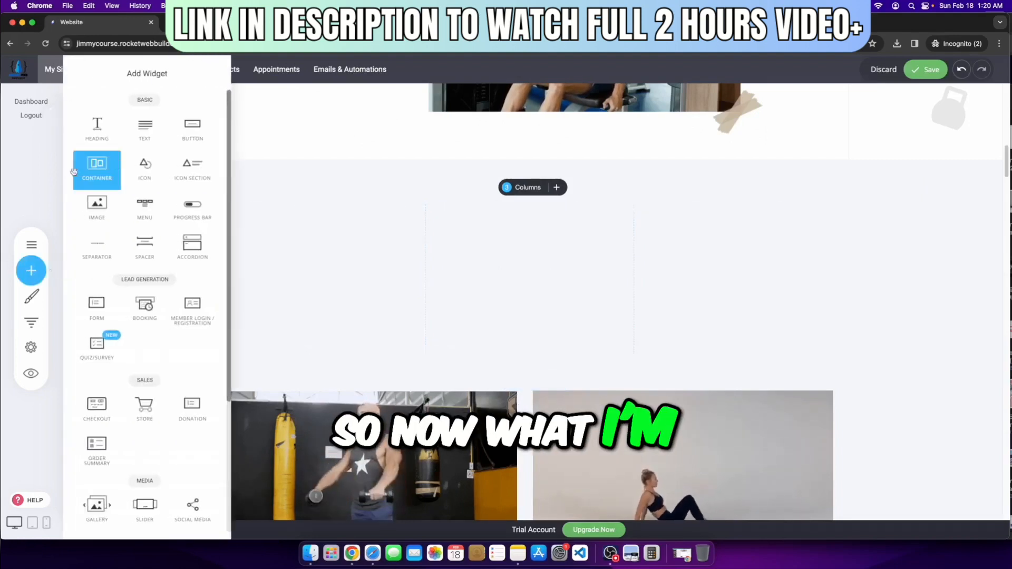
click(291, 221)
click(63, 124)
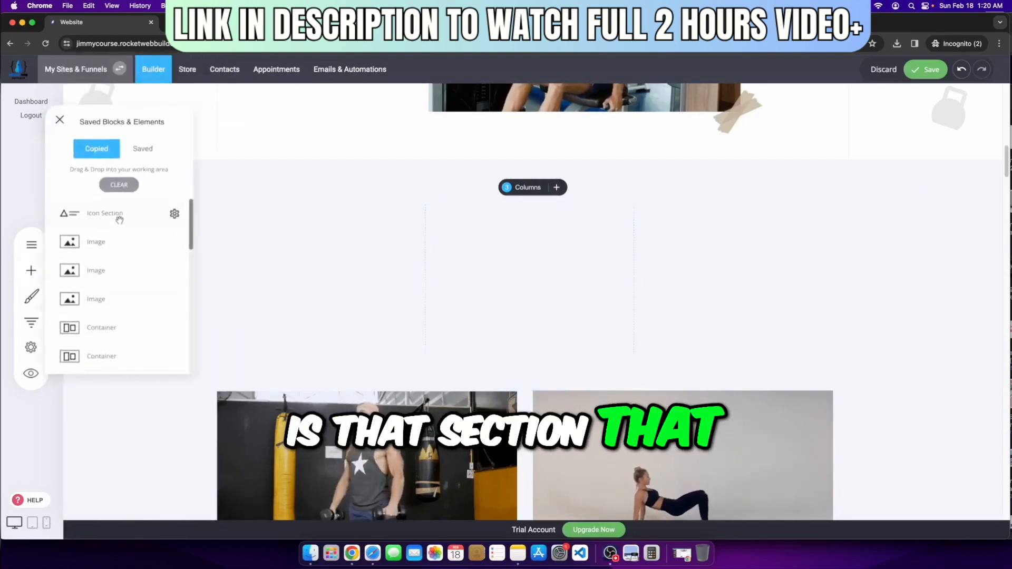
drag(153, 218, 341, 219)
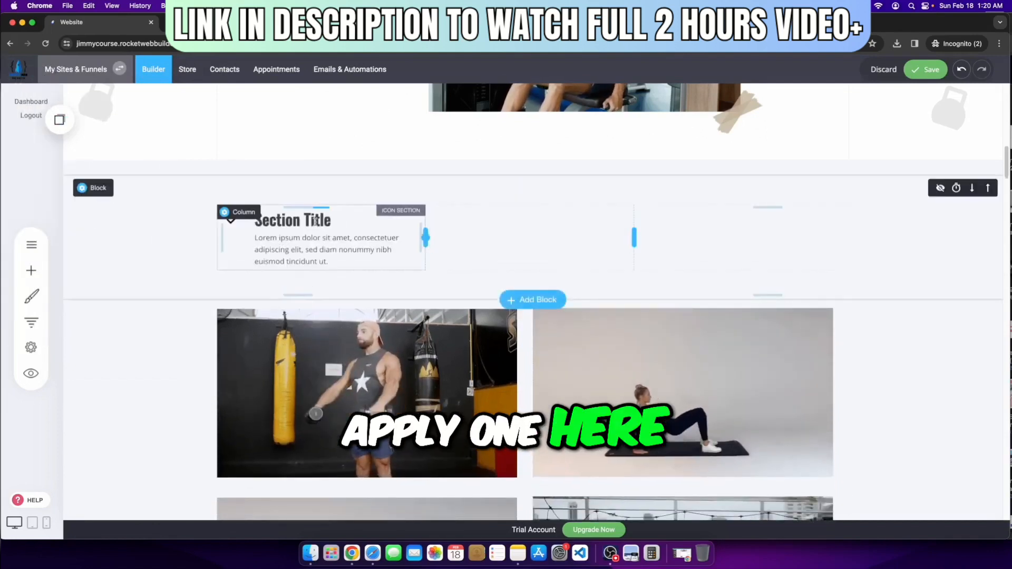
click(59, 120)
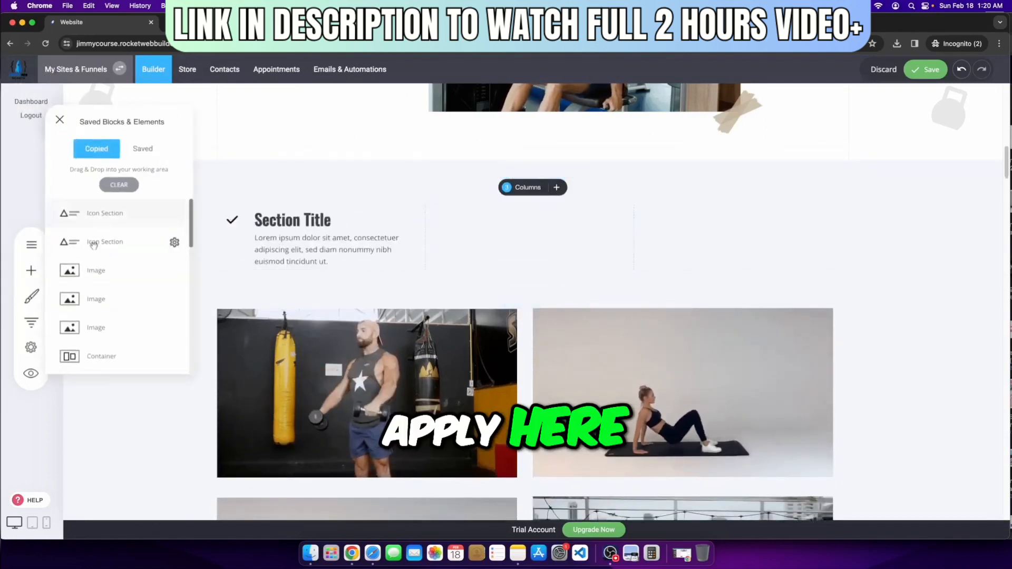
drag(132, 218, 511, 219)
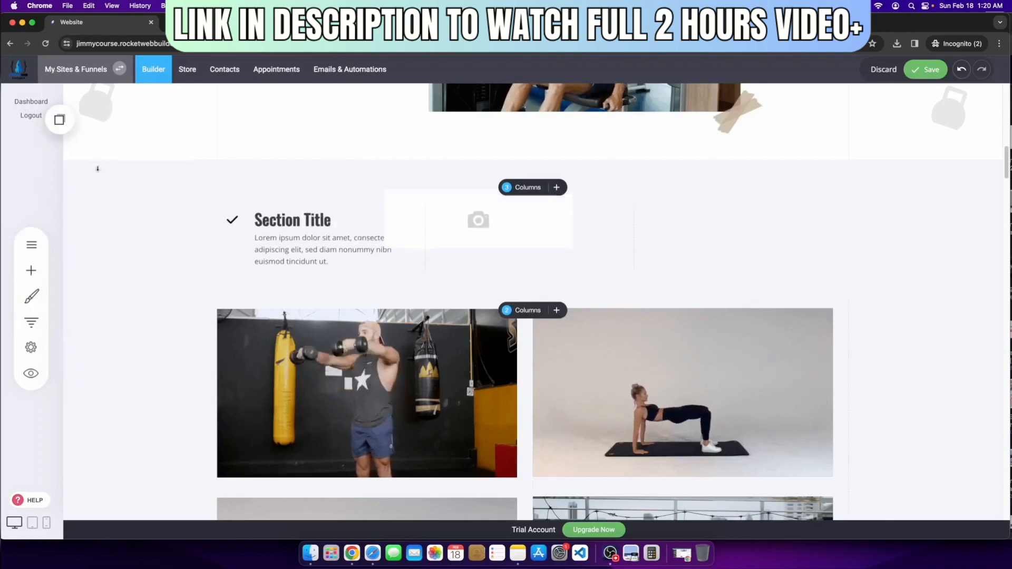
click(60, 121)
drag(99, 215, 701, 220)
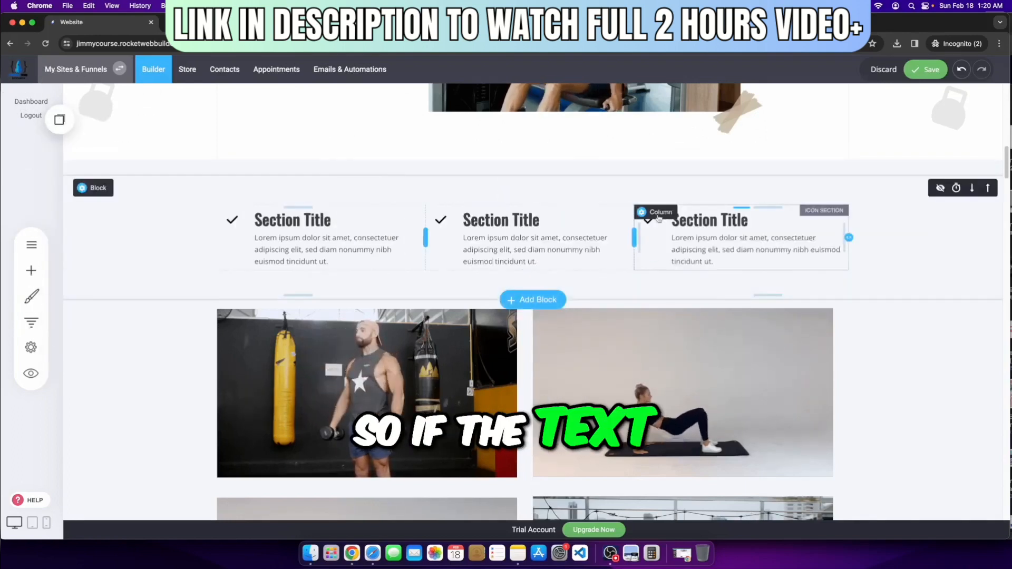
scroll(608, 262, up, 5)
scroll(561, 384, down, 6)
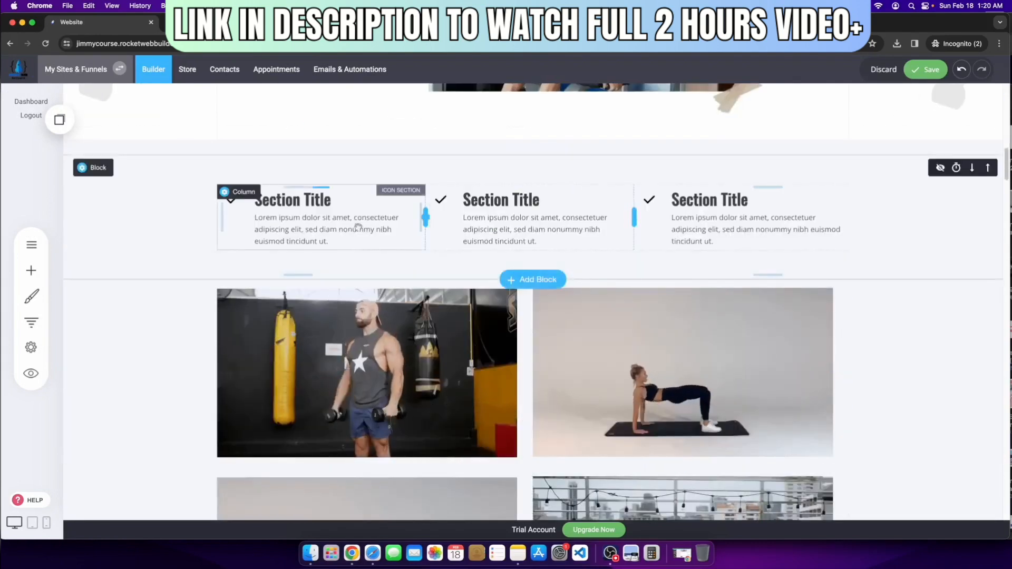
scroll(358, 227, down, 3)
scroll(176, 299, up, 4)
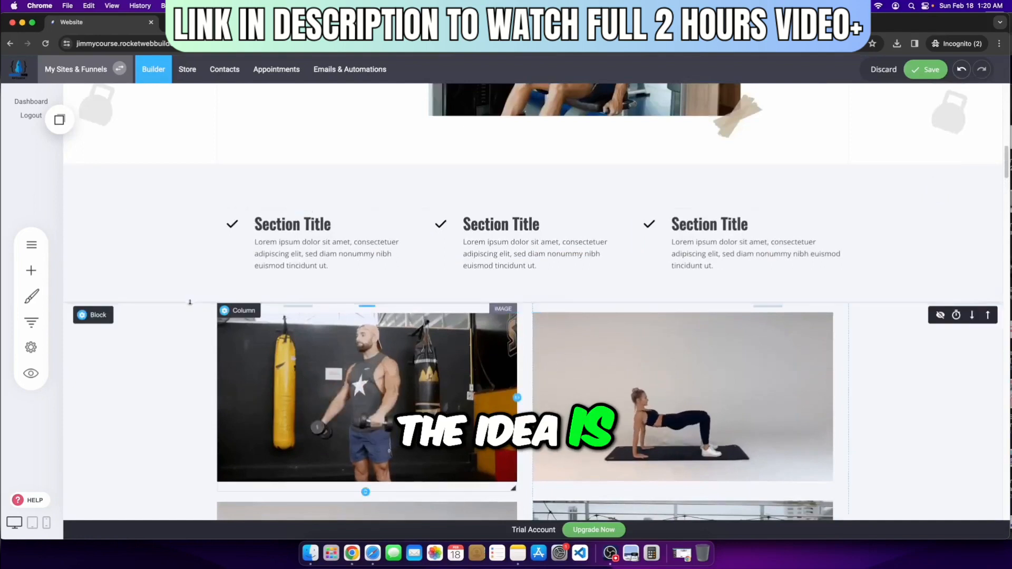
scroll(179, 274, down, 2)
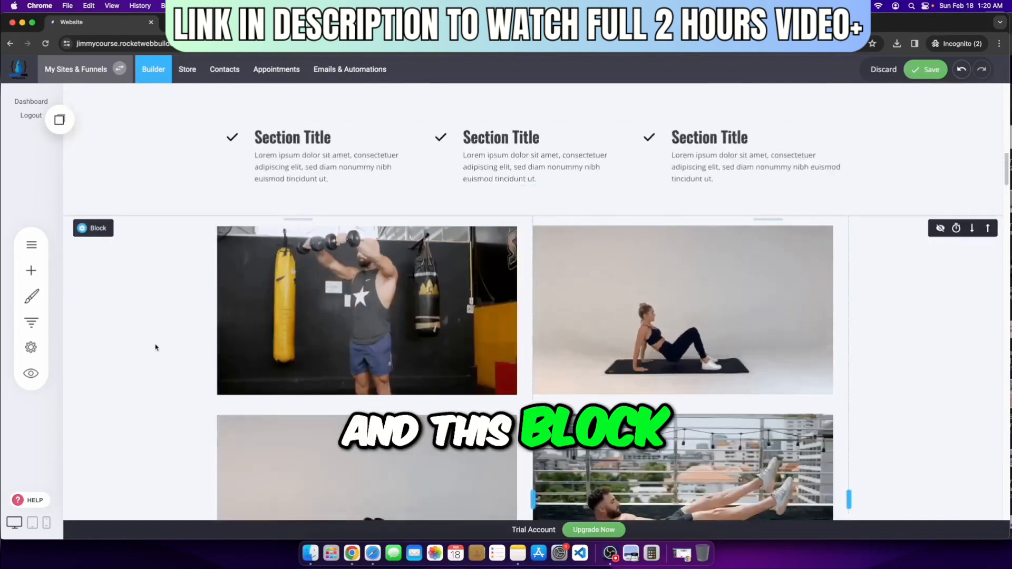